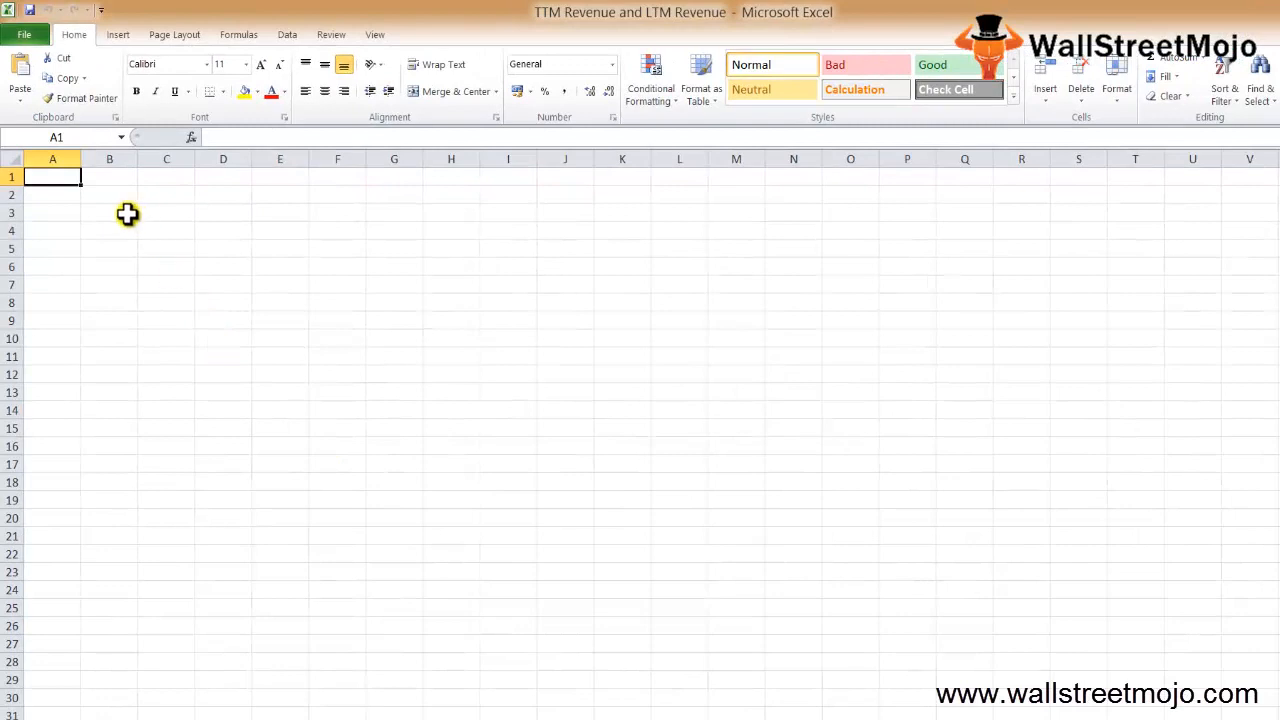
# Step: Enter the label LTM in cell B3
pyautogui.click(108, 209)
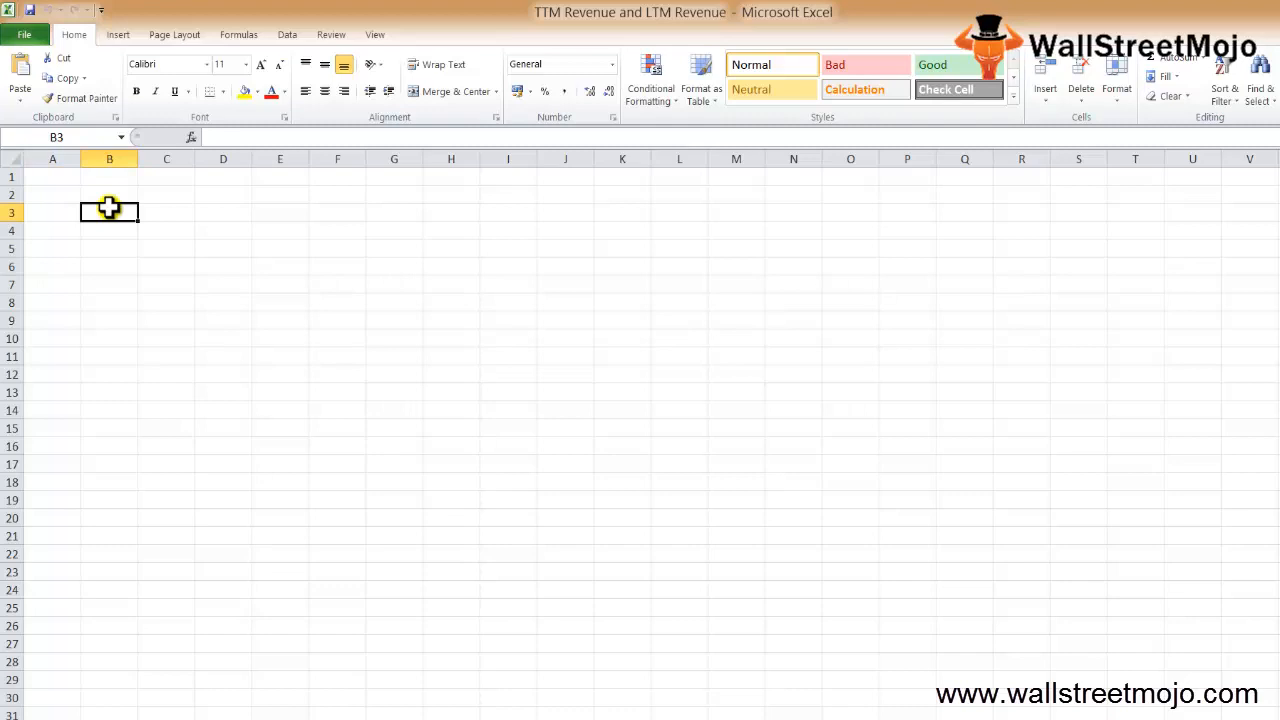
pyautogui.press('Up')
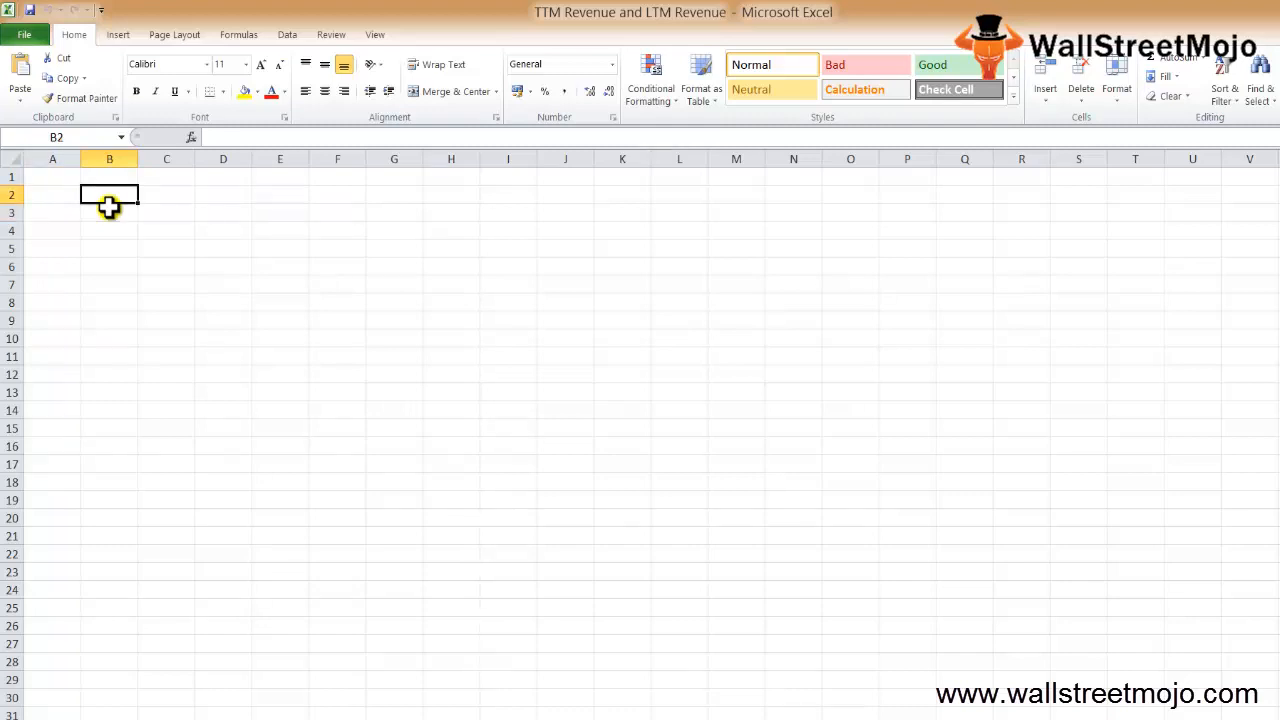
pyautogui.click(116, 212)
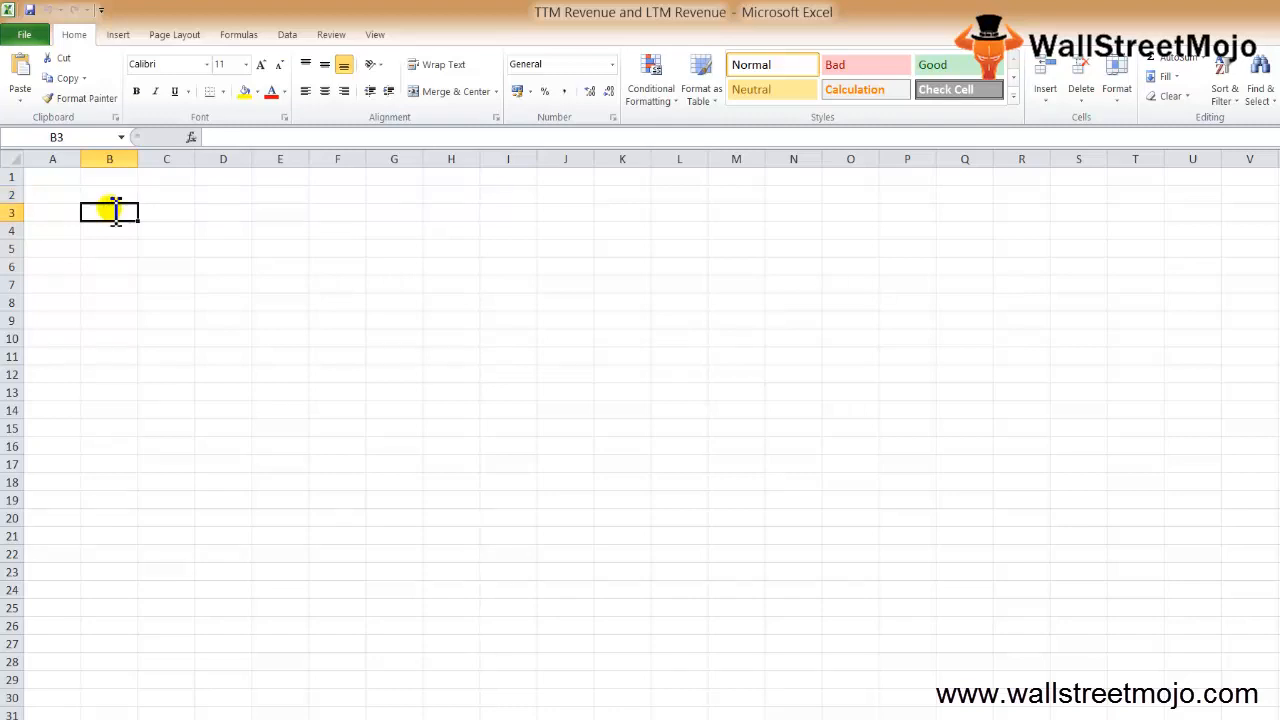
pyautogui.write('LRM')
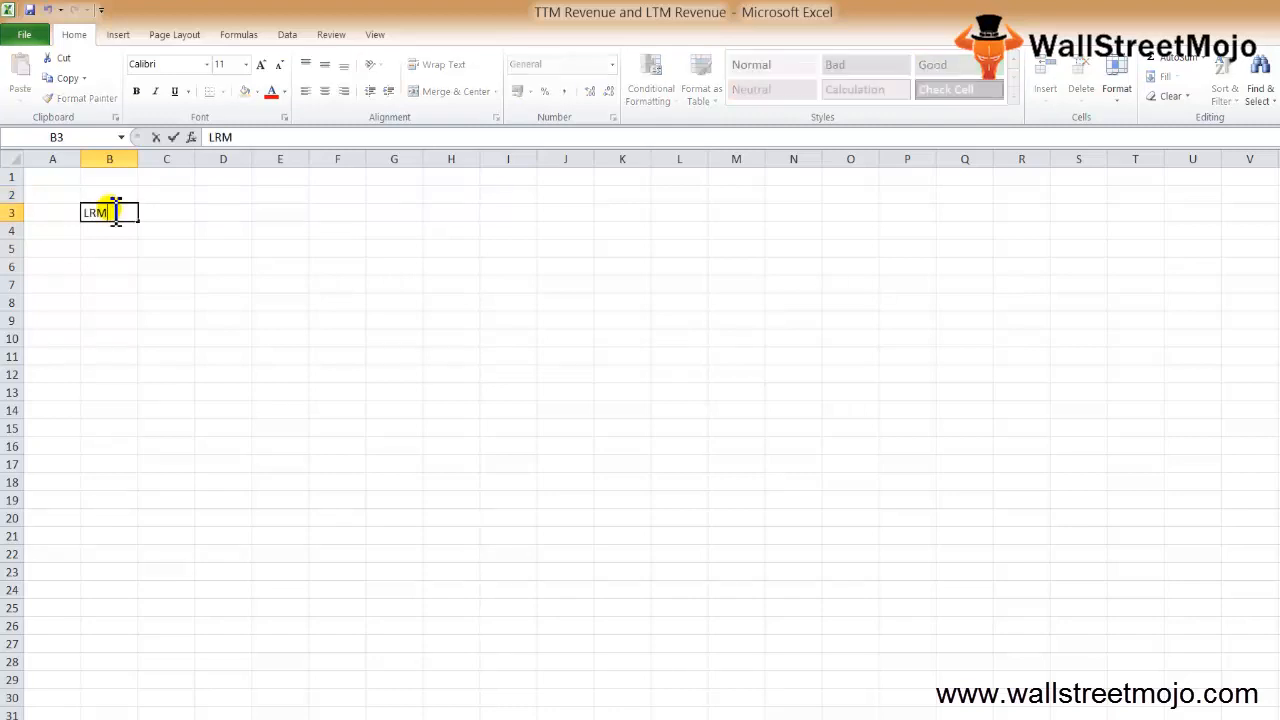
pyautogui.press('BackSpace')
pyautogui.write('TM')
pyautogui.press('BackSpace')
pyautogui.press('BackSpace')
pyautogui.press('BackSpace')
pyautogui.write('TM')
pyautogui.press('Return')
# Step: Enter the text "Last twelve months" in cell C3, beside the LTM label
pyautogui.press('Up')
pyautogui.press('Right')
pyautogui.write('Last')
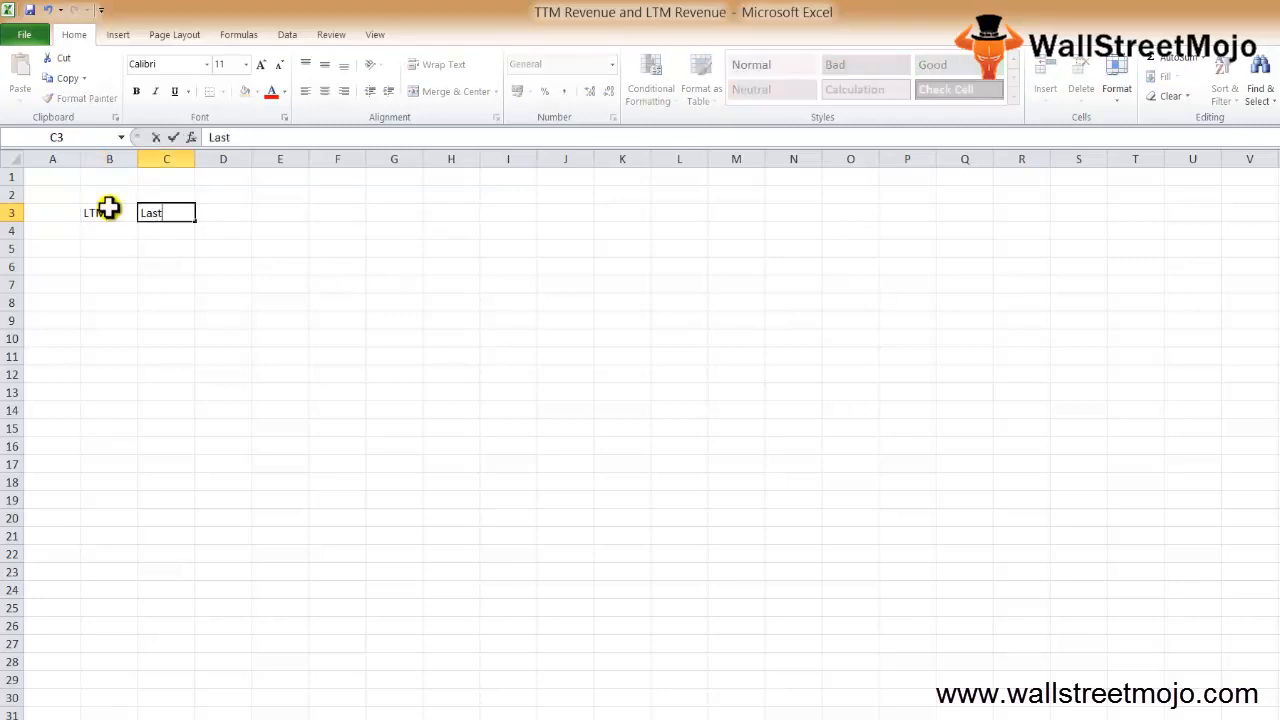
pyautogui.write(' twelve months')
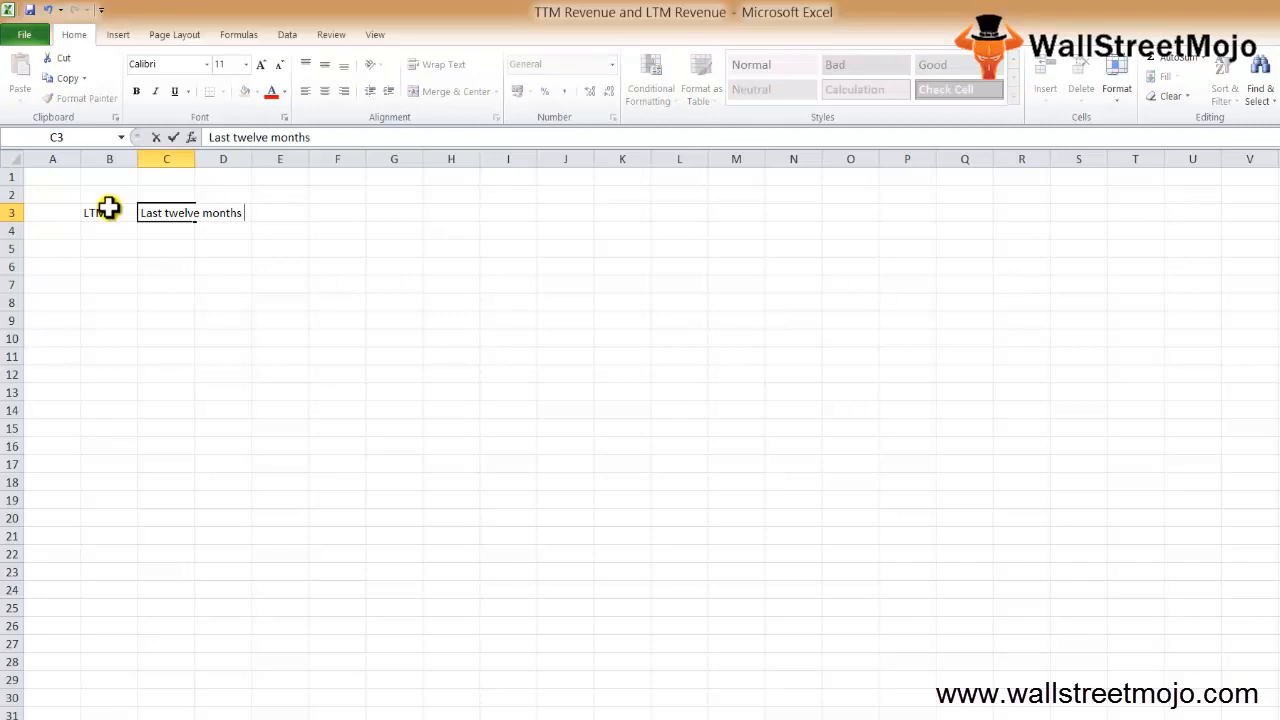
pyautogui.press('Return')
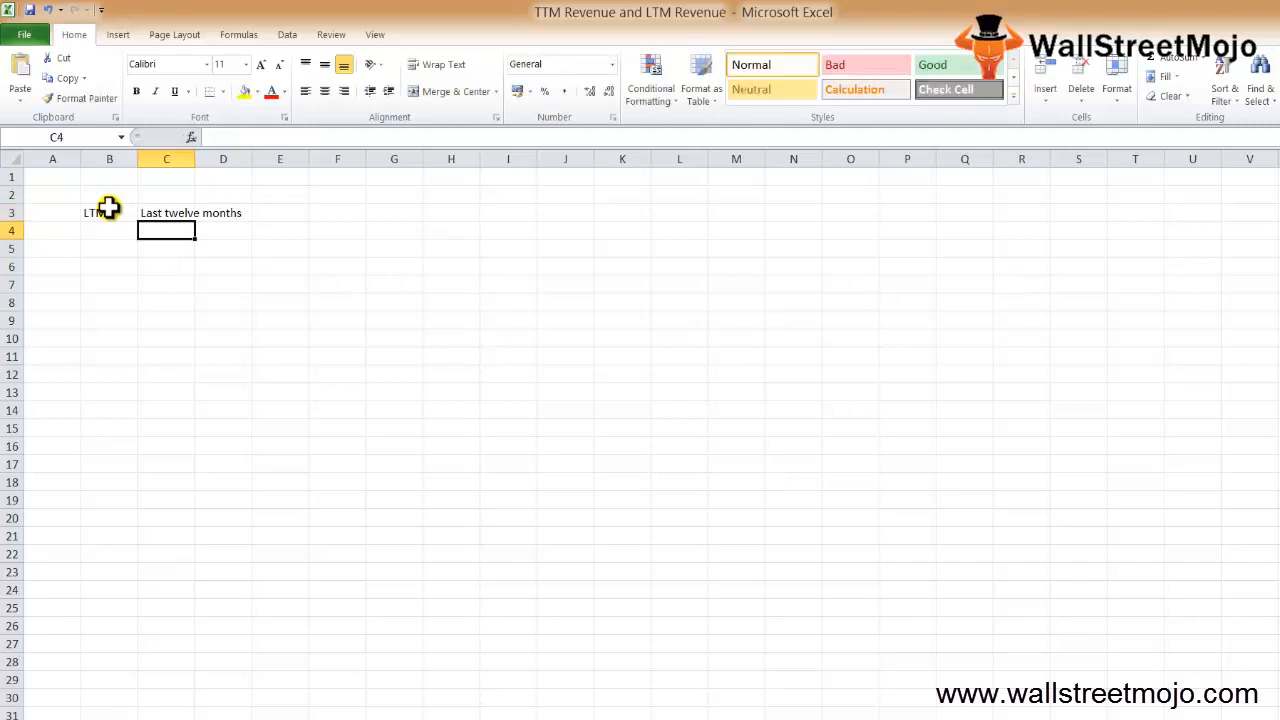
# Step: Enter the label Revenue in cell E3, after the "Last twelve months" text
pyautogui.press('Up')
pyautogui.press('Left')
pyautogui.press('Down')
pyautogui.press('Up')
pyautogui.press('Right')
pyautogui.press('Right')
pyautogui.press('Right')
pyautogui.press('Right')
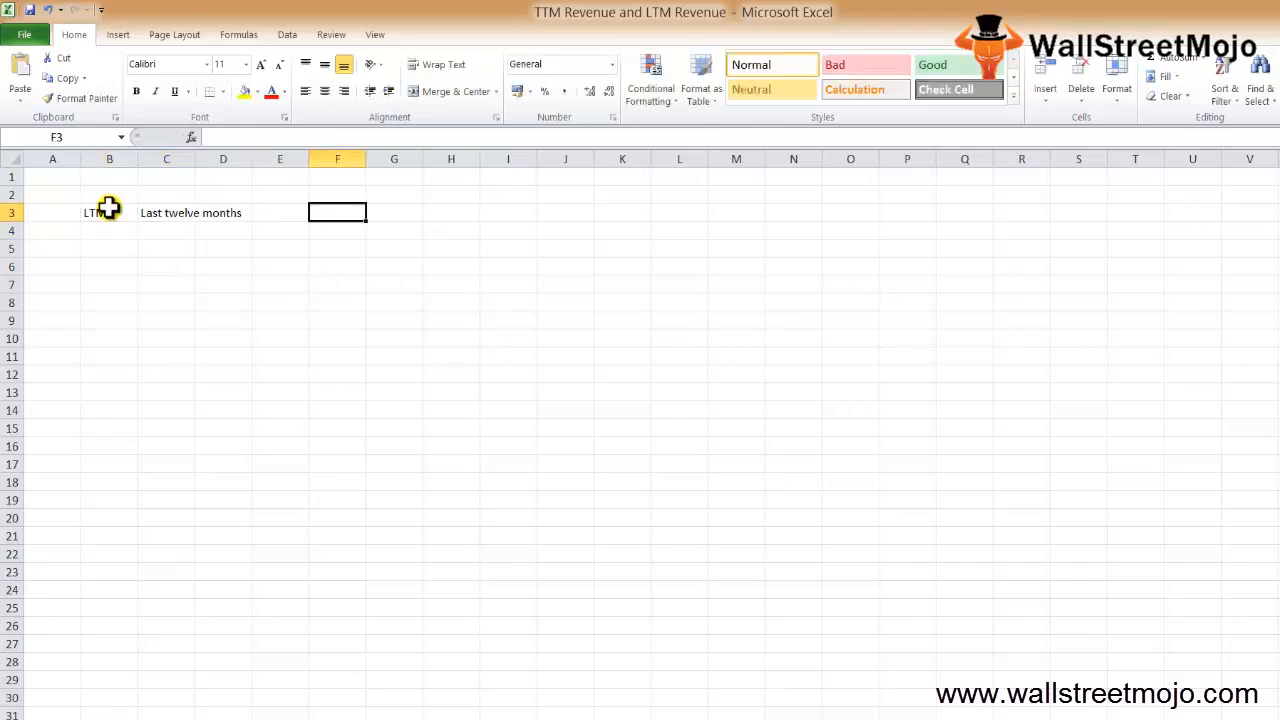
pyautogui.press('Left')
pyautogui.write('Revenue')
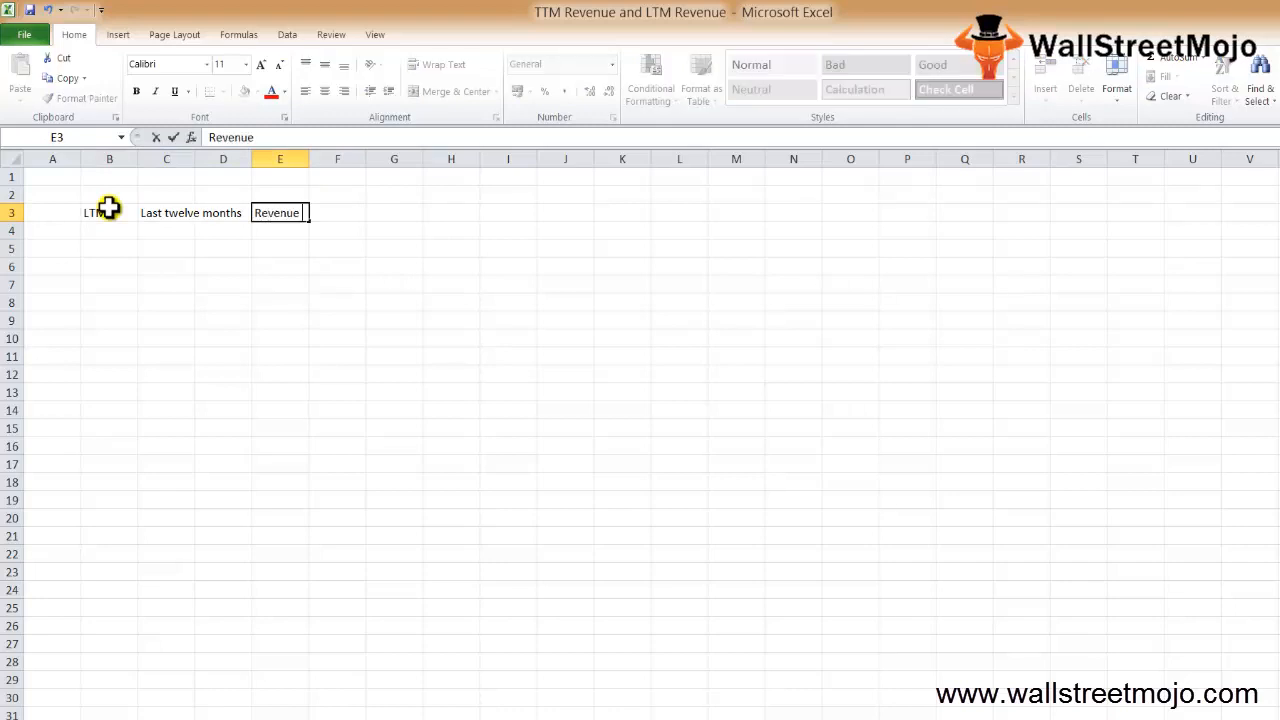
# Step: Enter the label "TTM Revenue" in cell F3
pyautogui.press('Right')
pyautogui.press('Right')
pyautogui.press('Left')
pyautogui.write('TTM ')
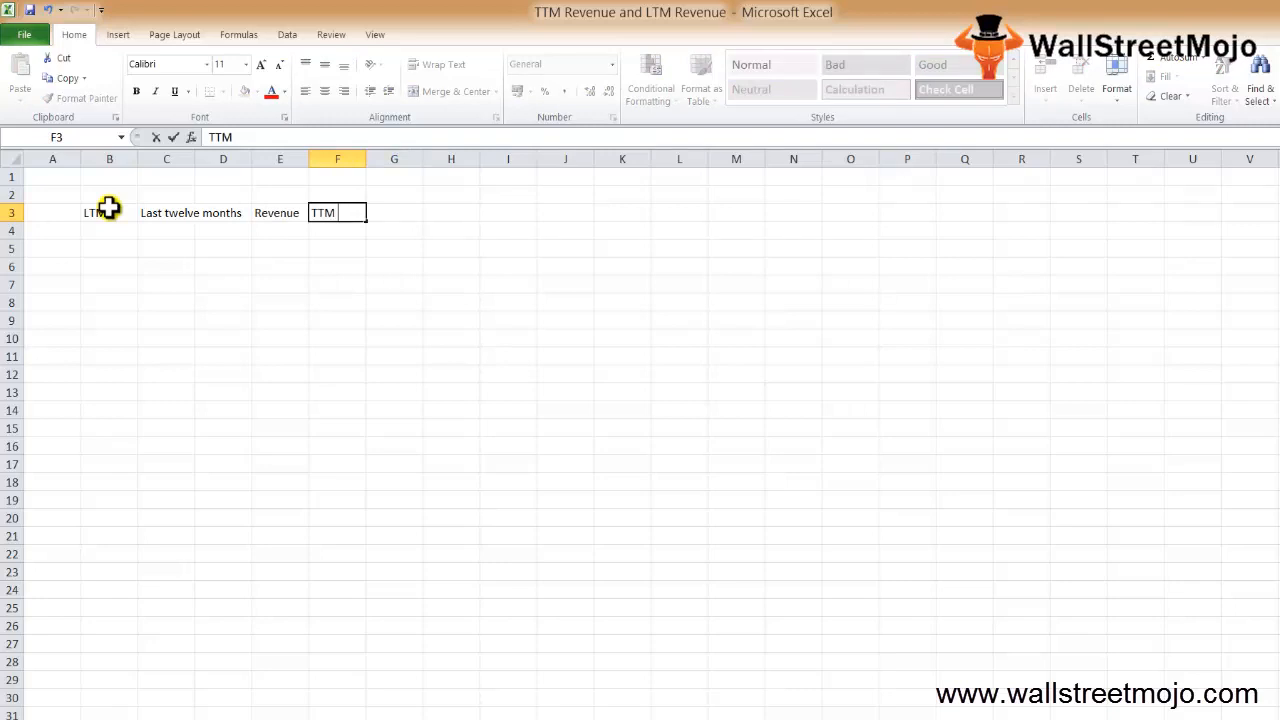
pyautogui.write('Revenue')
pyautogui.press('Return')
# Step: Enter the text "Trailing twelve months" in cell H3
pyautogui.press('Up')
pyautogui.press('Up')
pyautogui.press('Right')
pyautogui.press('Right')
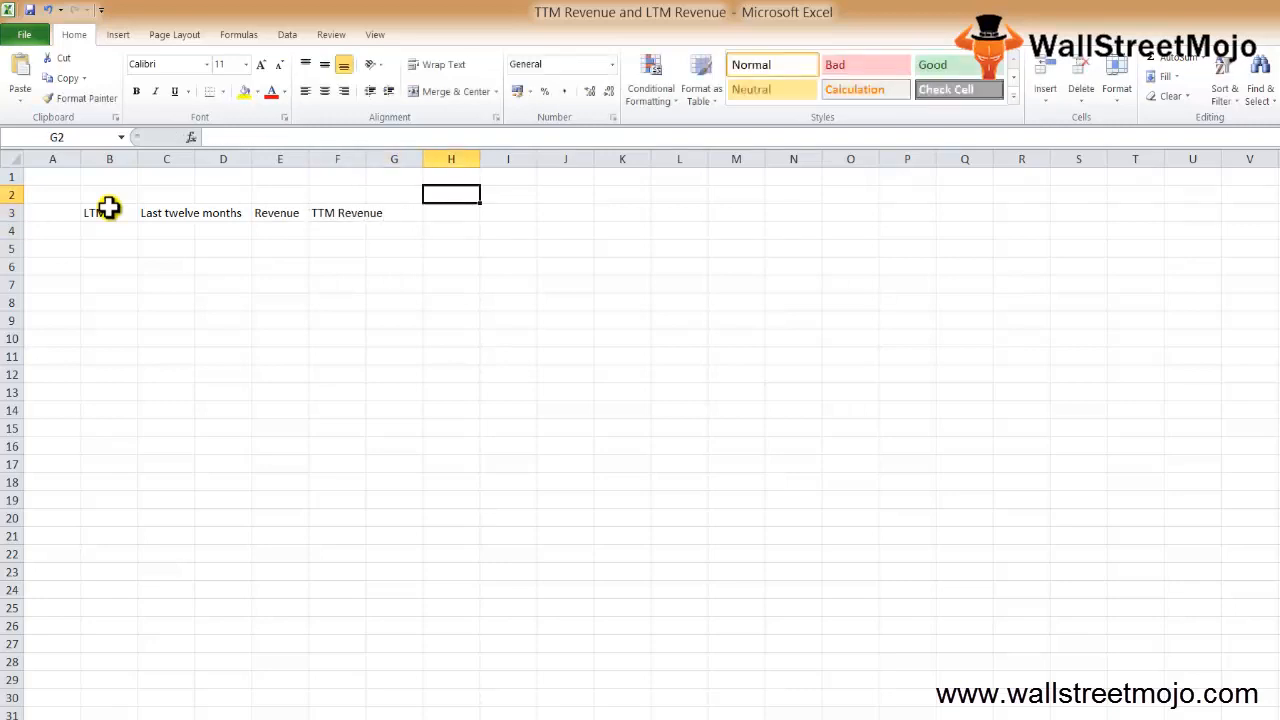
pyautogui.press('Down')
pyautogui.write('Ro')
pyautogui.press('BackSpace')
pyautogui.press('BackSpace')
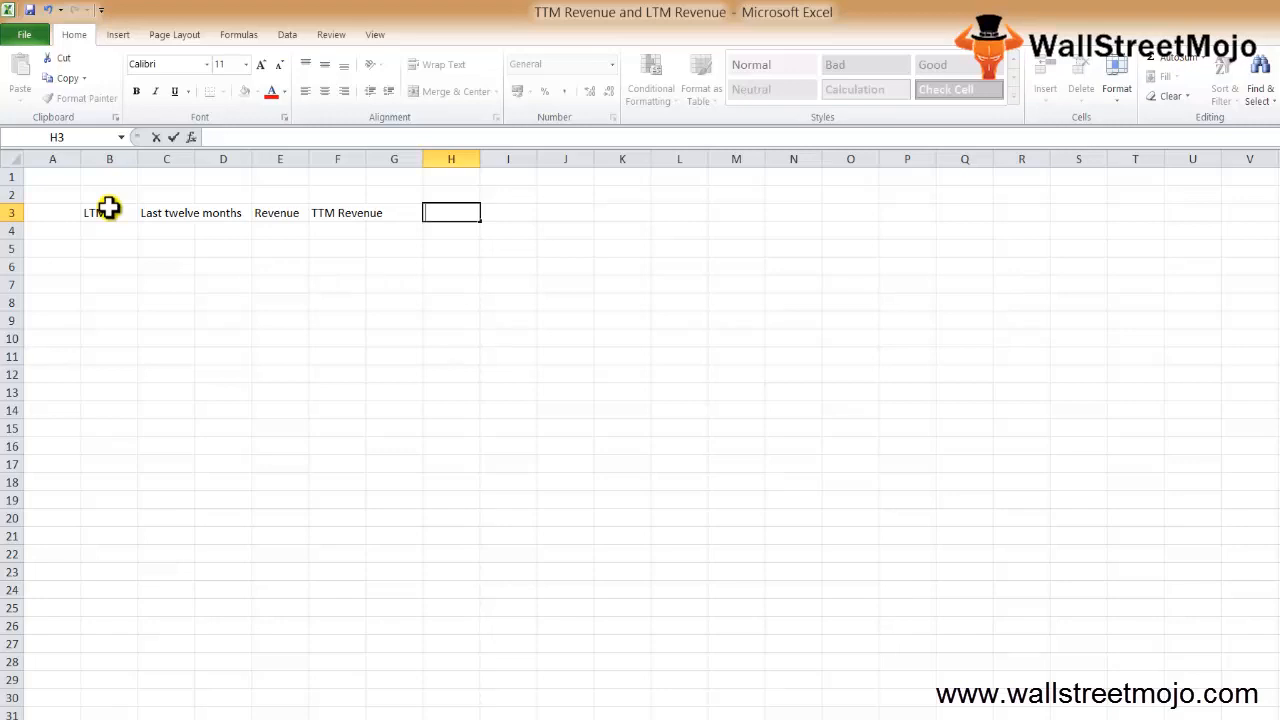
pyautogui.write('Trailing tw')
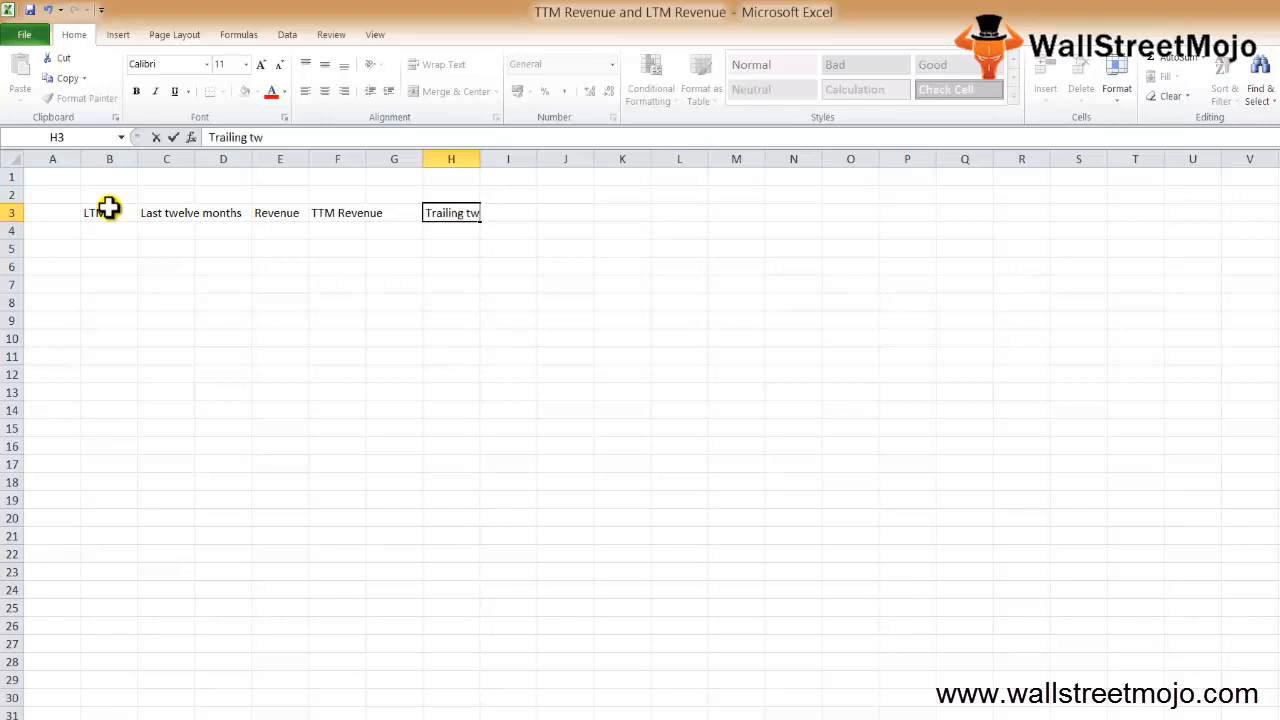
pyautogui.write('elve months')
pyautogui.hotkey('ctrl', 'Return')
pyautogui.press('Return')
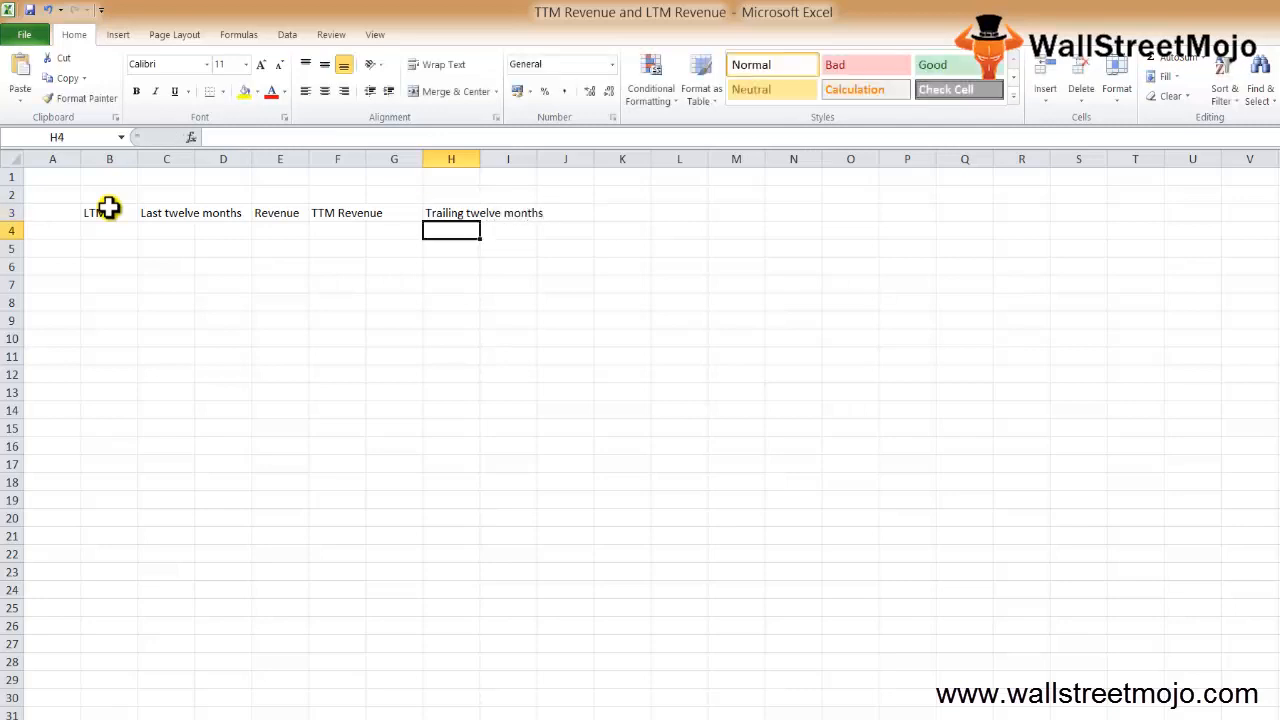
# Step: Highlight columns B through D to point out the LTM label and its meaning
pyautogui.press('Left')
pyautogui.press('Left')
pyautogui.press('Left')
pyautogui.press('Left')
pyautogui.press('Left')
pyautogui.press('Left')
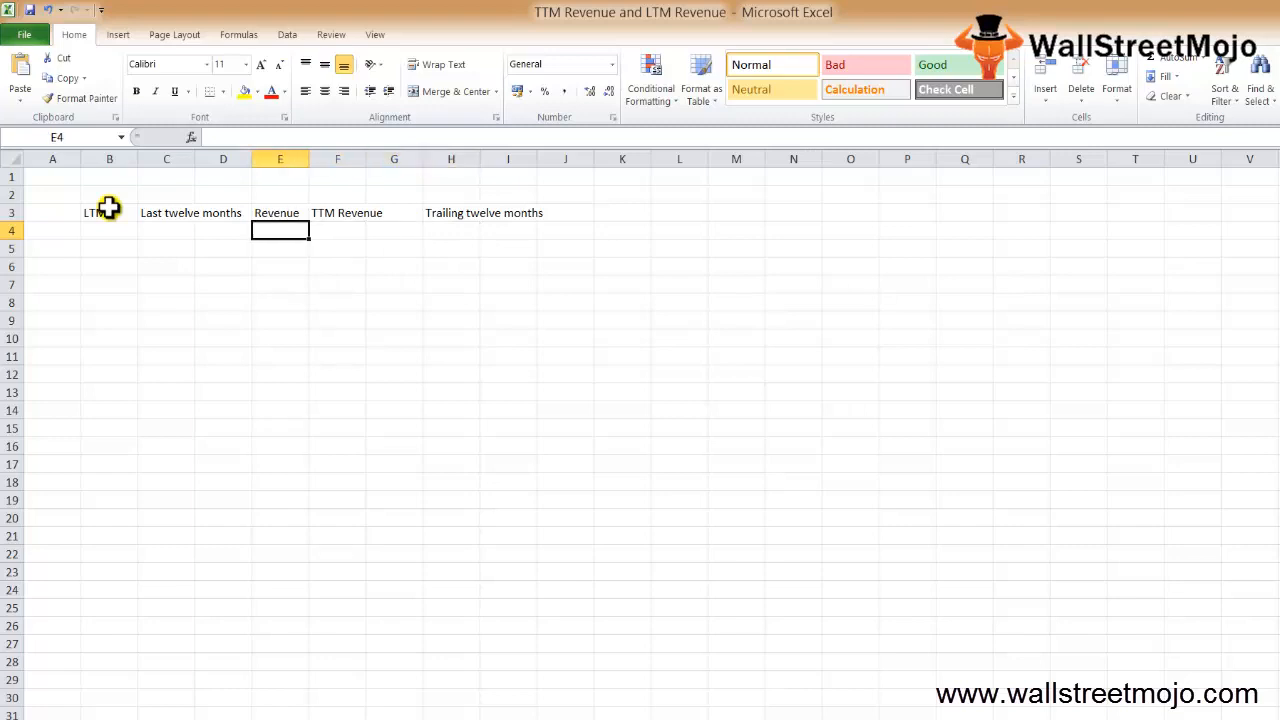
pyautogui.hotkey('ctrl', 'space')
pyautogui.hotkey('shift', 'Right')
pyautogui.hotkey('shift', 'Right')
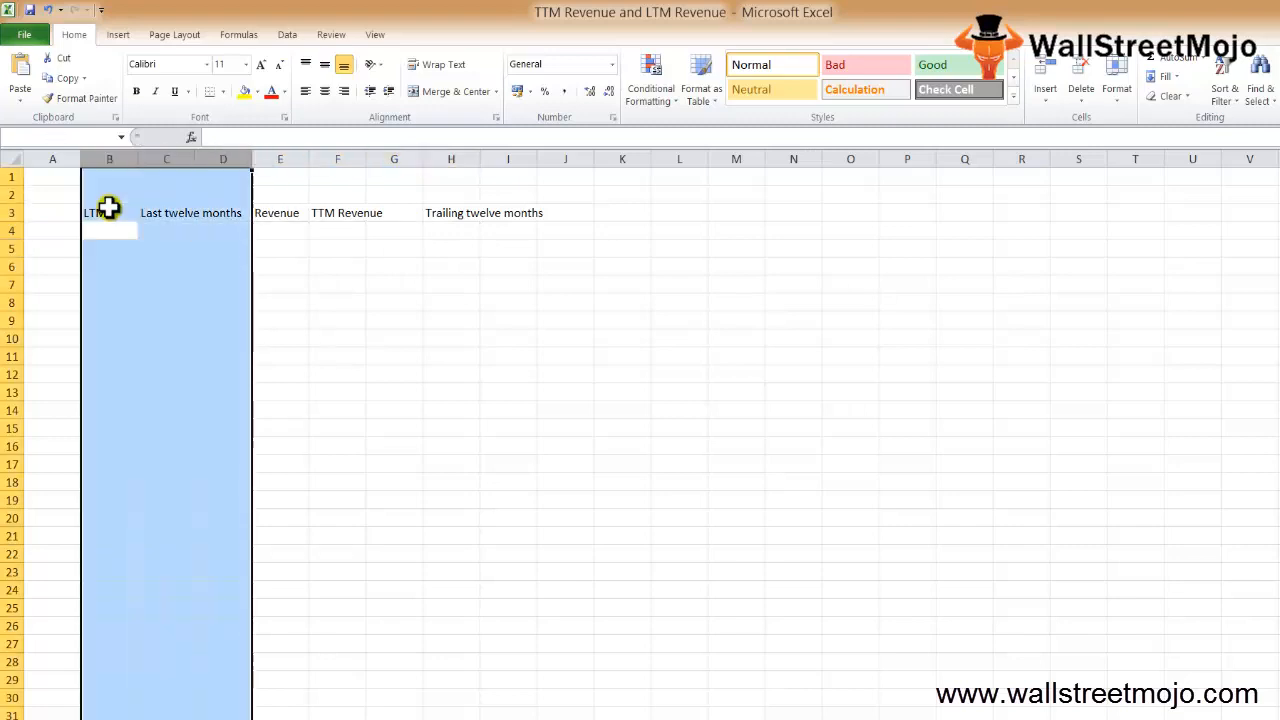
# Step: Highlight columns F through I to point out the TTM Revenue label and its meaning
pyautogui.press('Right')
pyautogui.press('Right')
pyautogui.press('Right')
pyautogui.press('Right')
pyautogui.hotkey('ctrl', 'space')
pyautogui.hotkey('shift', 'Right')
pyautogui.hotkey('shift', 'Right')
pyautogui.hotkey('shift', 'Right')
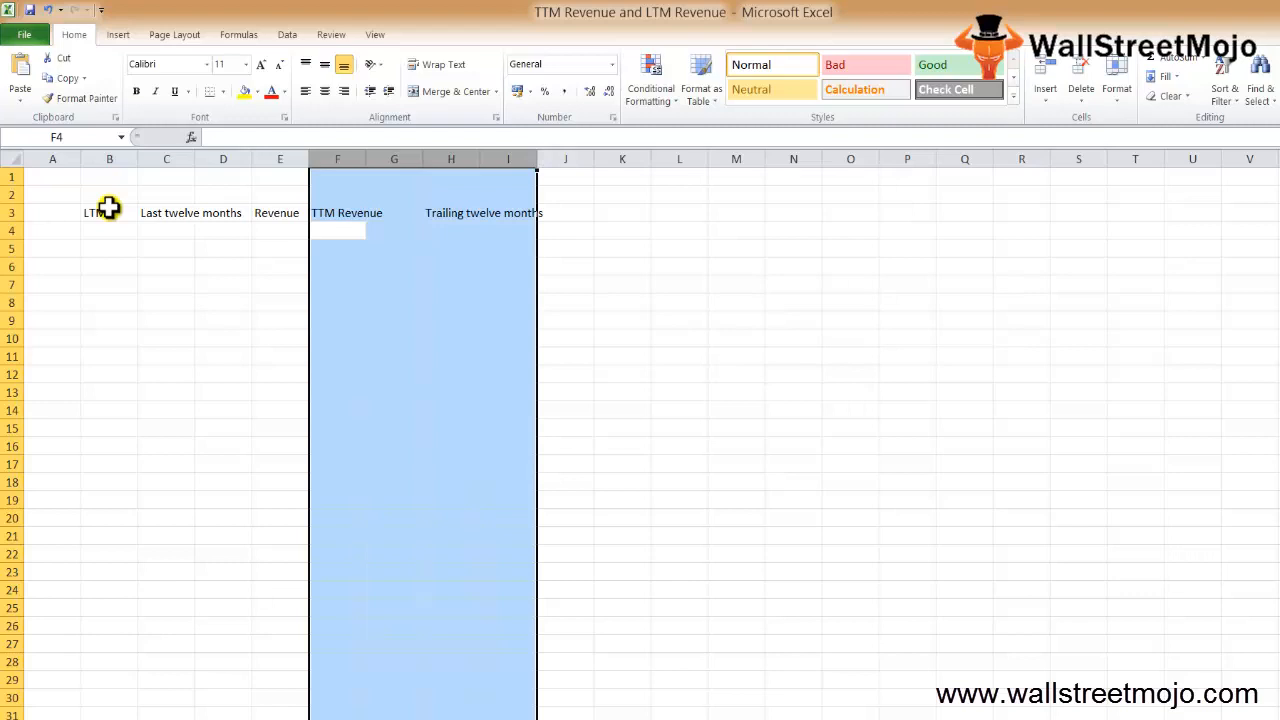
# Step: Enter the heading LTM in cell C7
pyautogui.press('Down')
pyautogui.press('Down')
pyautogui.press('Down')
pyautogui.press('Down')
pyautogui.press('Left')
pyautogui.press('Left')
pyautogui.press('Left')
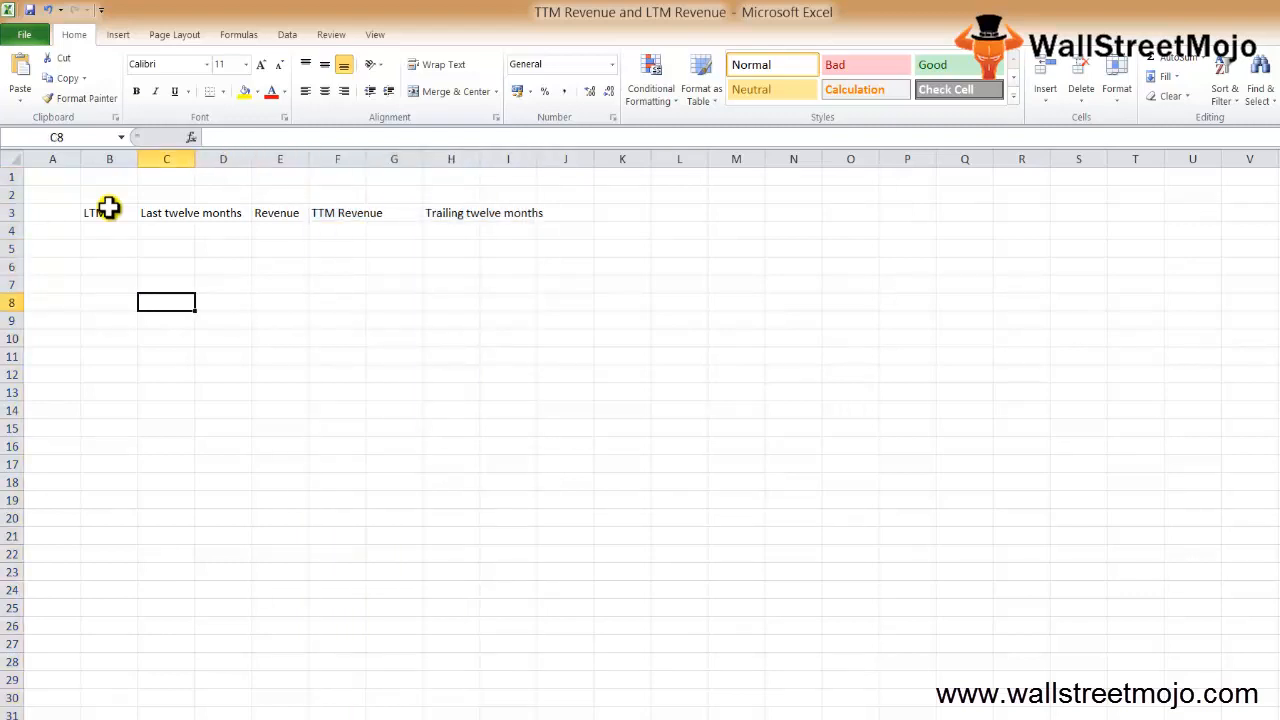
pyautogui.press('Up')
pyautogui.write('LTM')
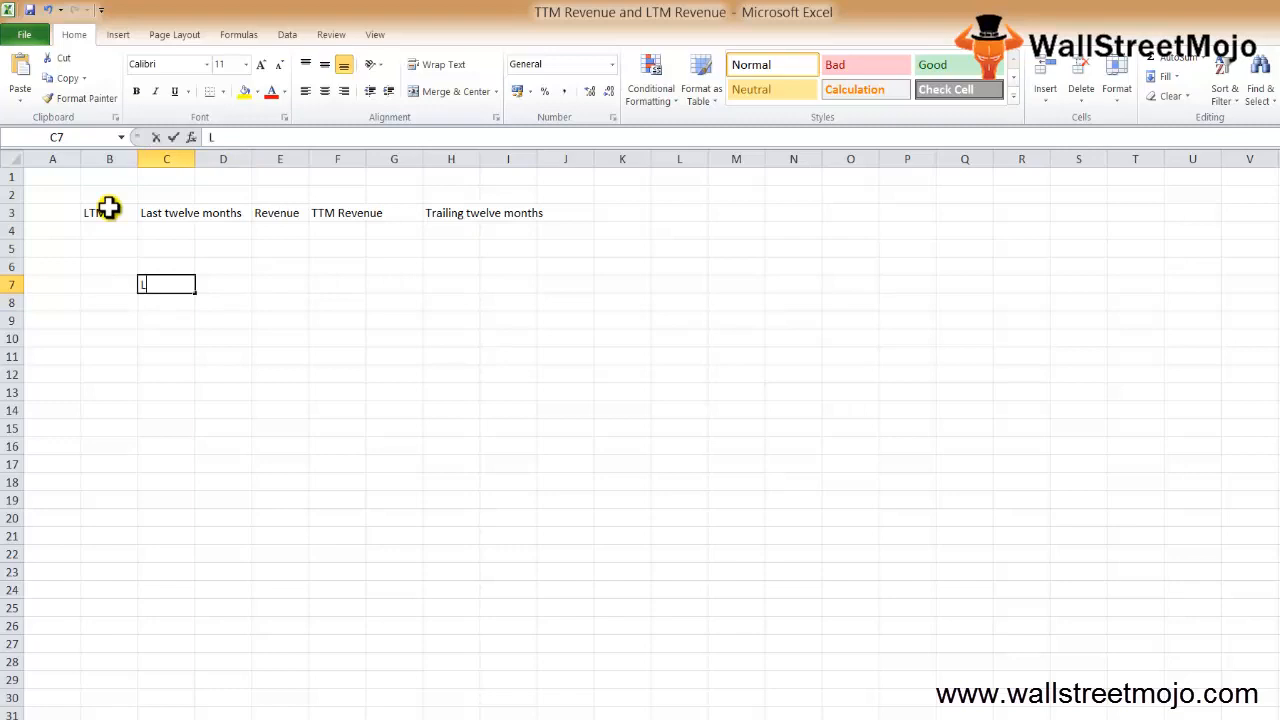
pyautogui.press('BackSpace')
pyautogui.press('BackSpace')
pyautogui.write('TM')
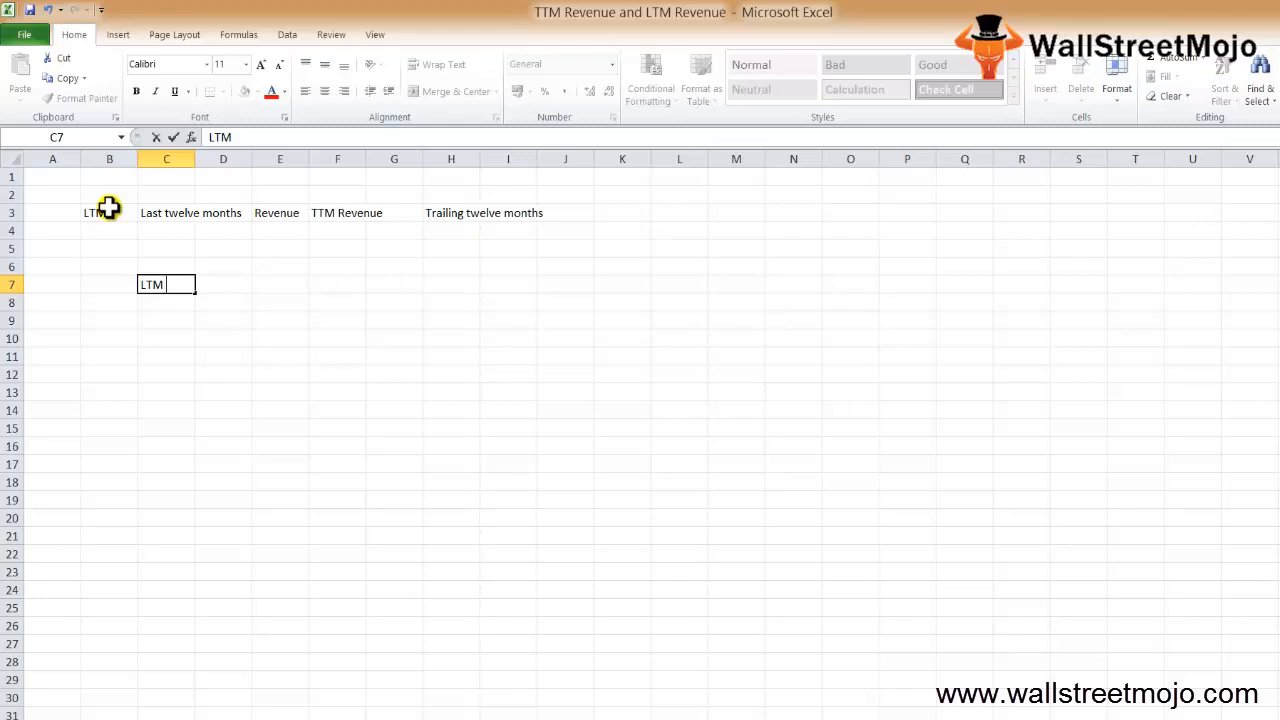
pyautogui.press('Return')
# Step: Enter the text "Financial reports" in cell C8, below the LTM heading
pyautogui.write('Finc')
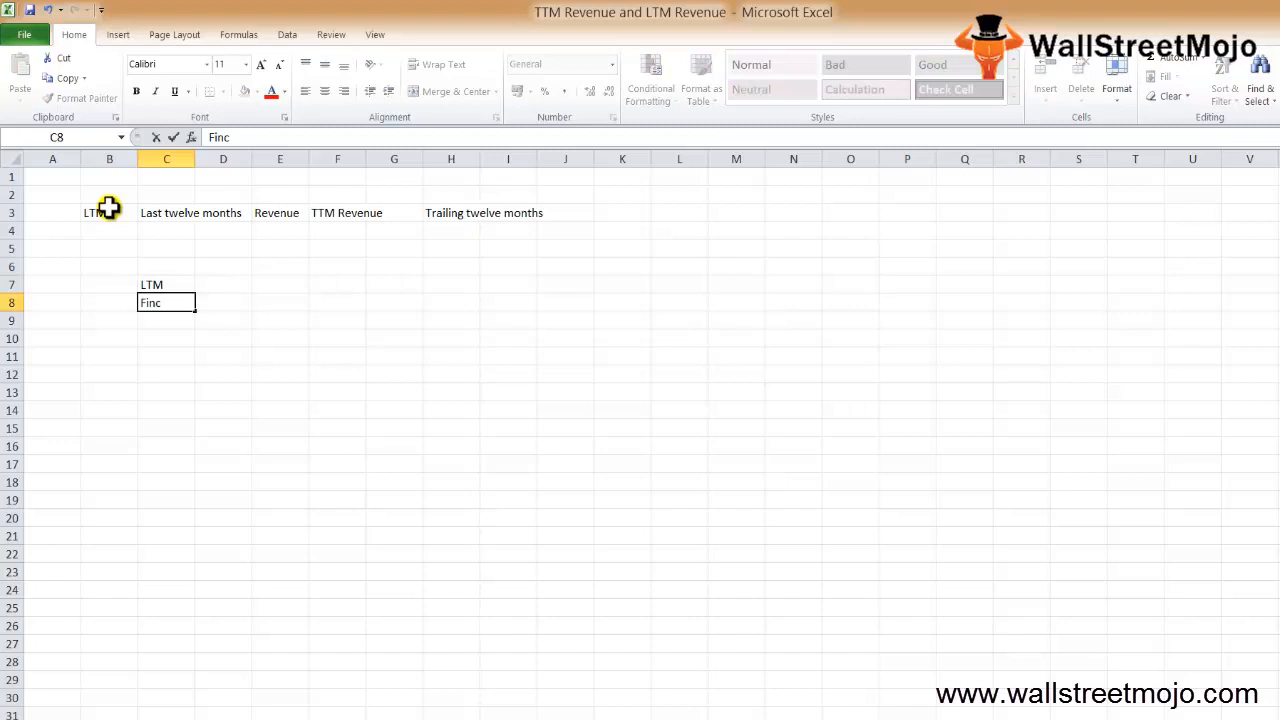
pyautogui.press('BackSpace')
pyautogui.write('ancial reports')
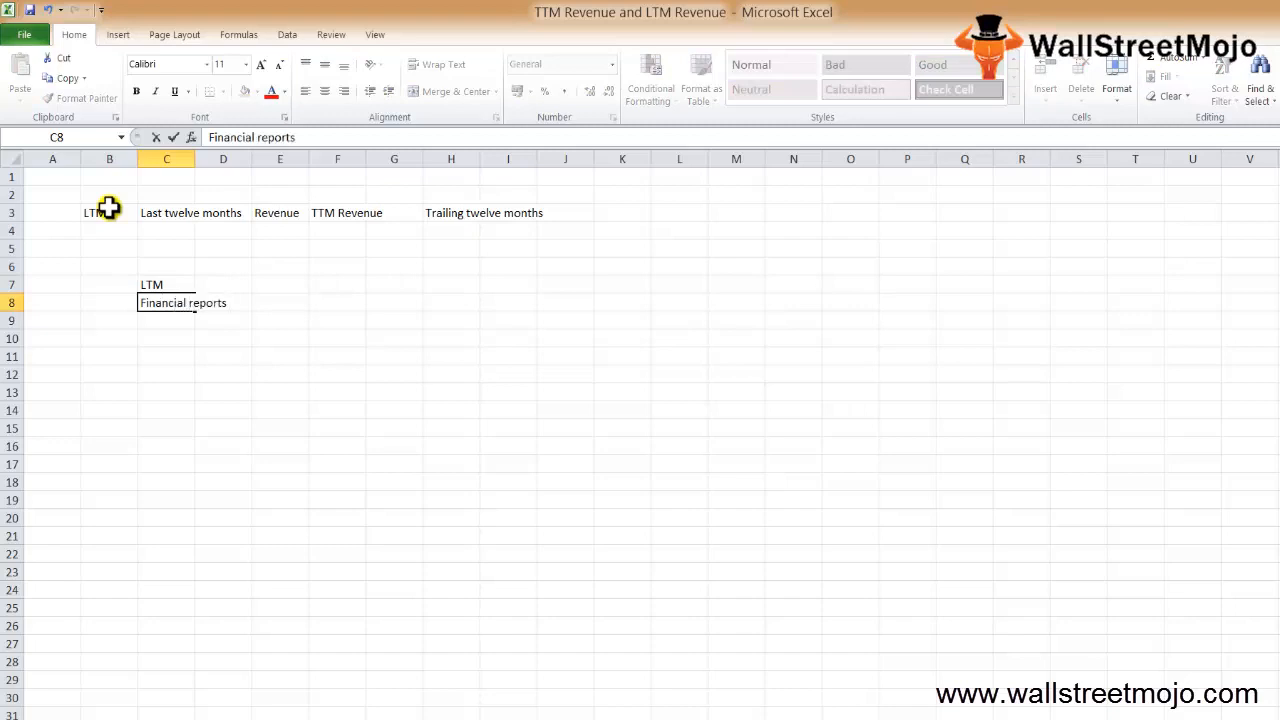
pyautogui.press('Return')
pyautogui.press('Up')
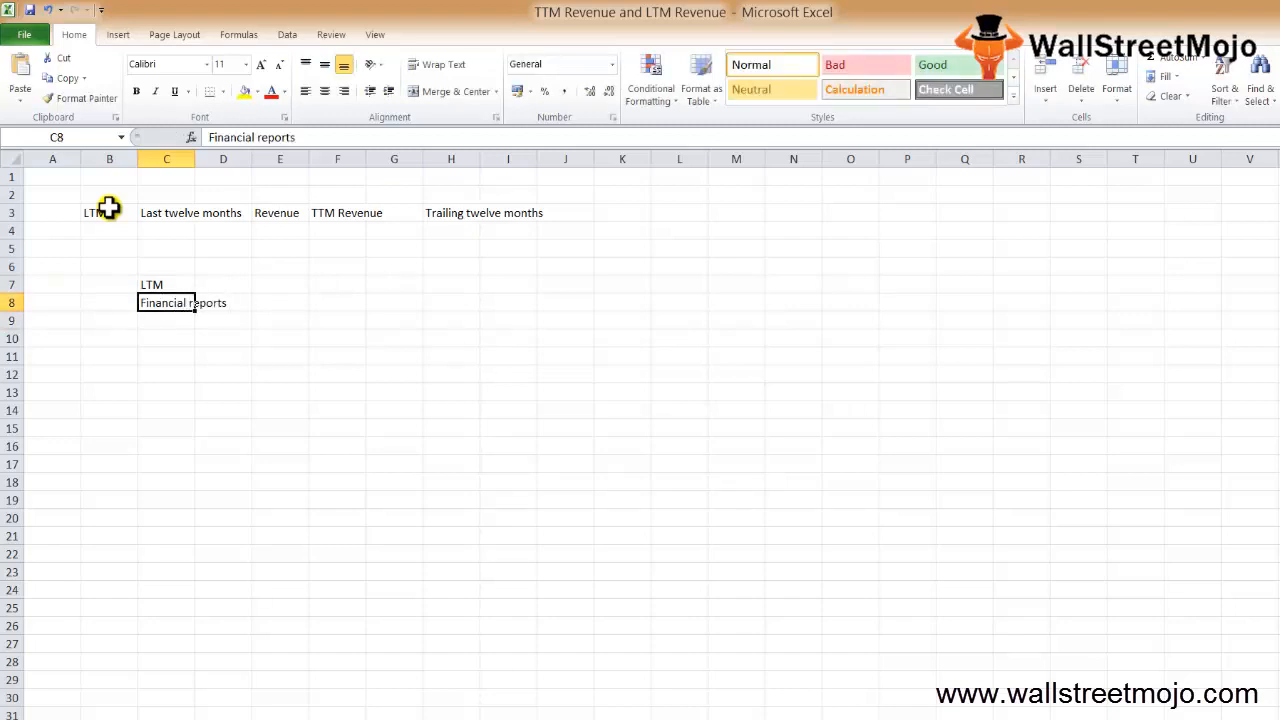
# Step: Replace the content of cell C8 with the number 12
pyautogui.write('1')
pyautogui.write('11')
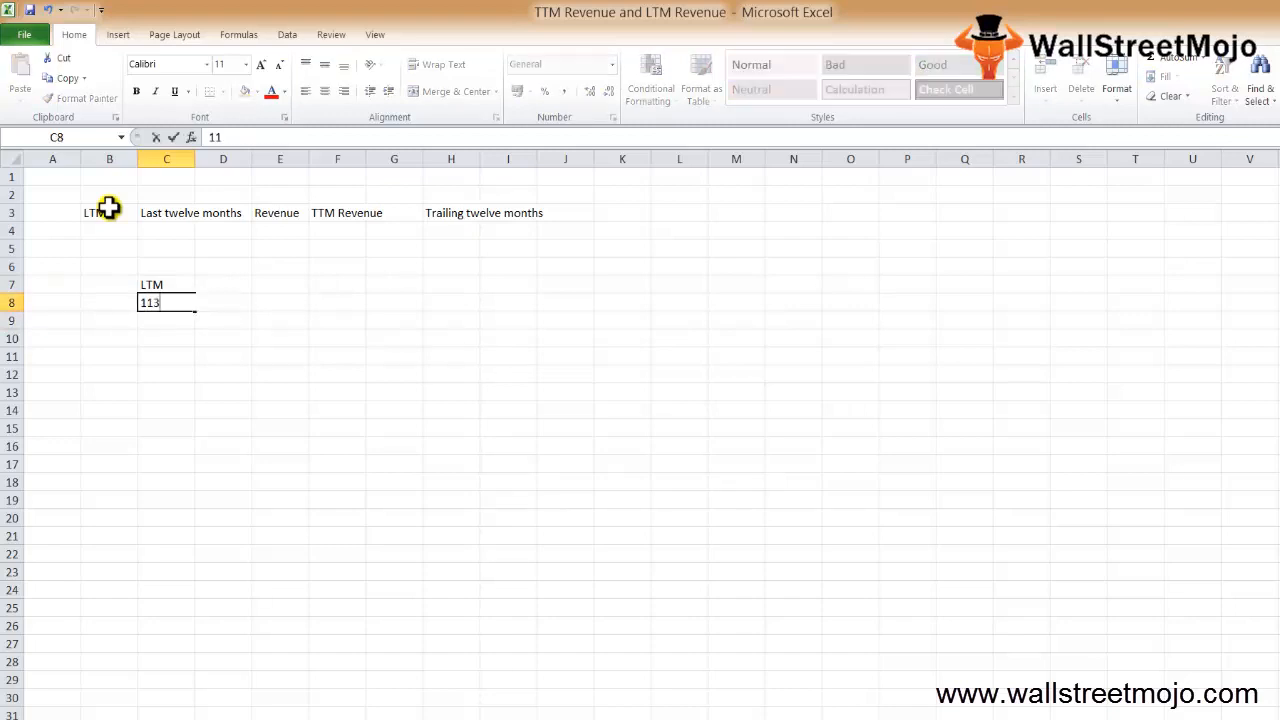
pyautogui.press('BackSpace')
pyautogui.press('BackSpace')
pyautogui.write('2')
pyautogui.press('Return')
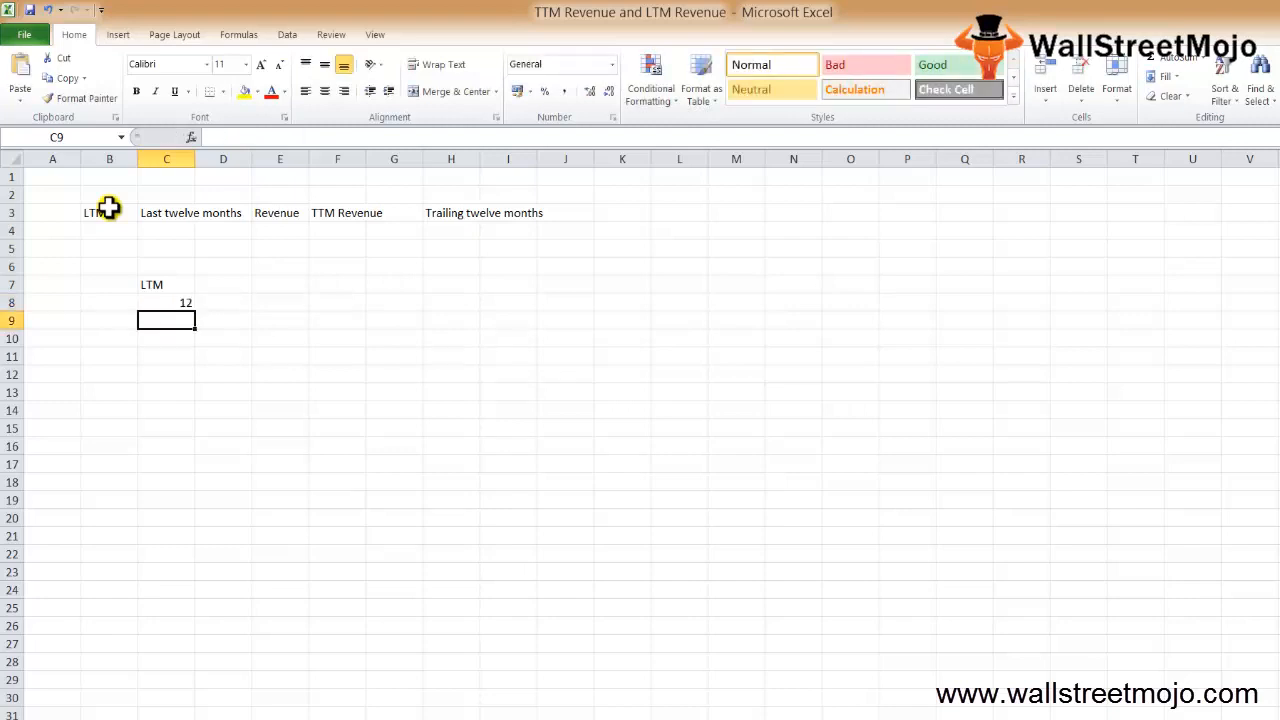
# Step: Enter the label Profit in cell B10
pyautogui.press('Down')
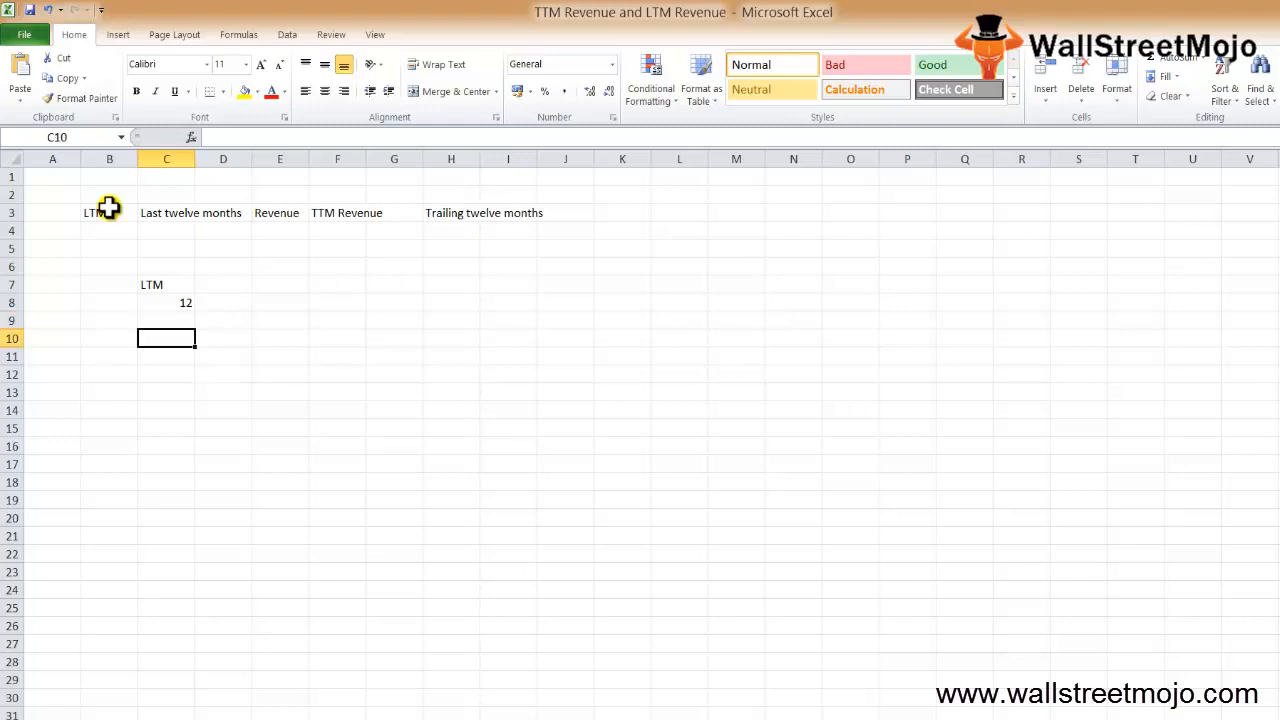
pyautogui.press('Left')
pyautogui.write('Profit')
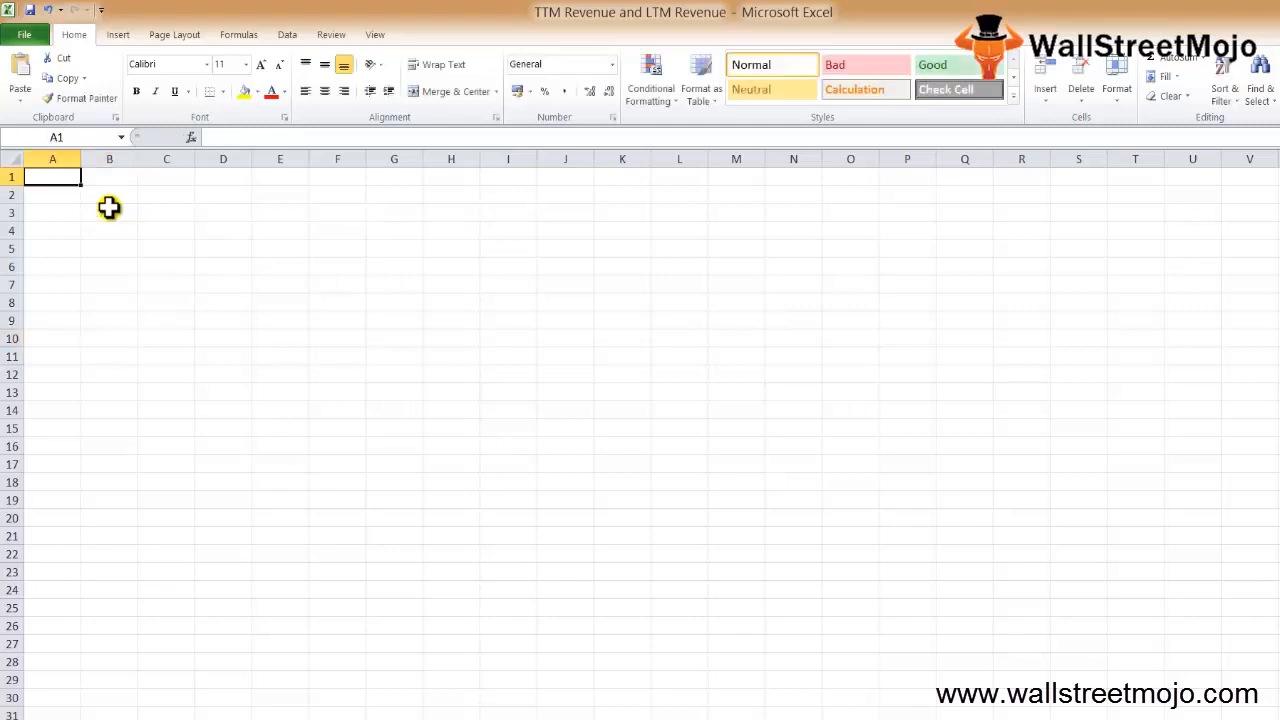
# Step: Enter the label LTM in cell B2 of the empty sheet
pyautogui.press('Down')
pyautogui.press('Down')
pyautogui.press('Up')
pyautogui.press('Right')
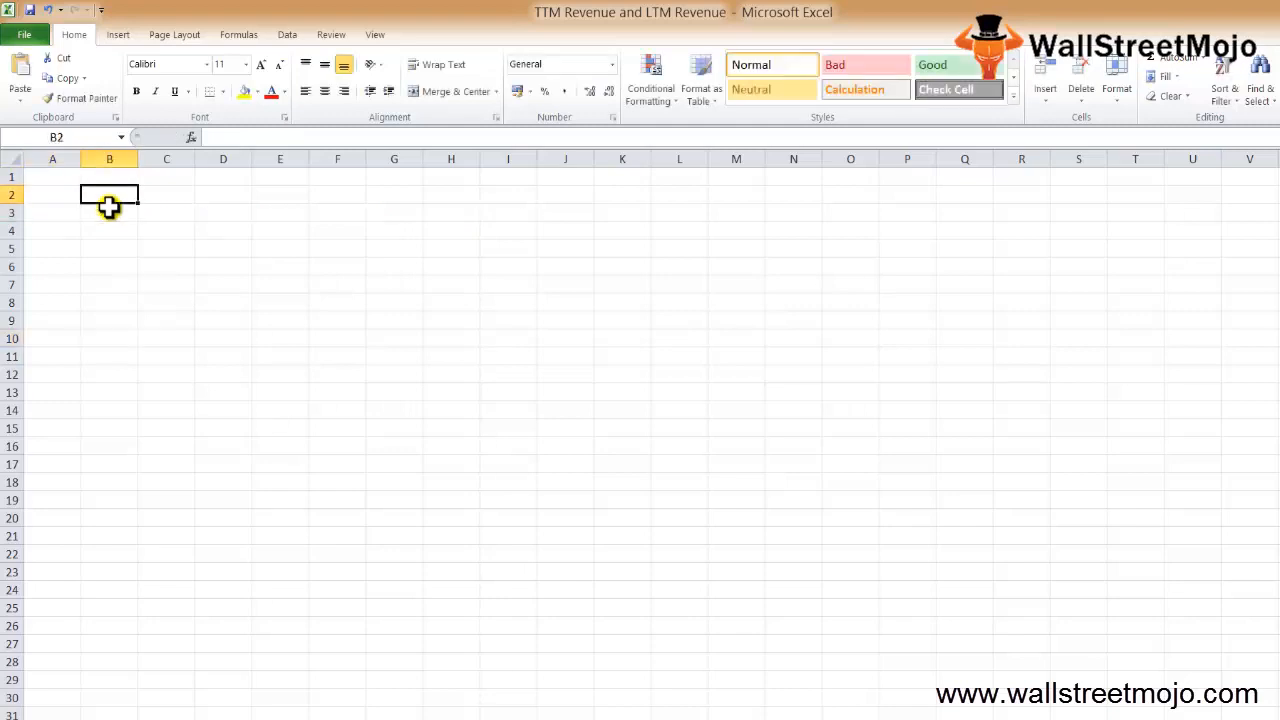
pyautogui.write('LTM')
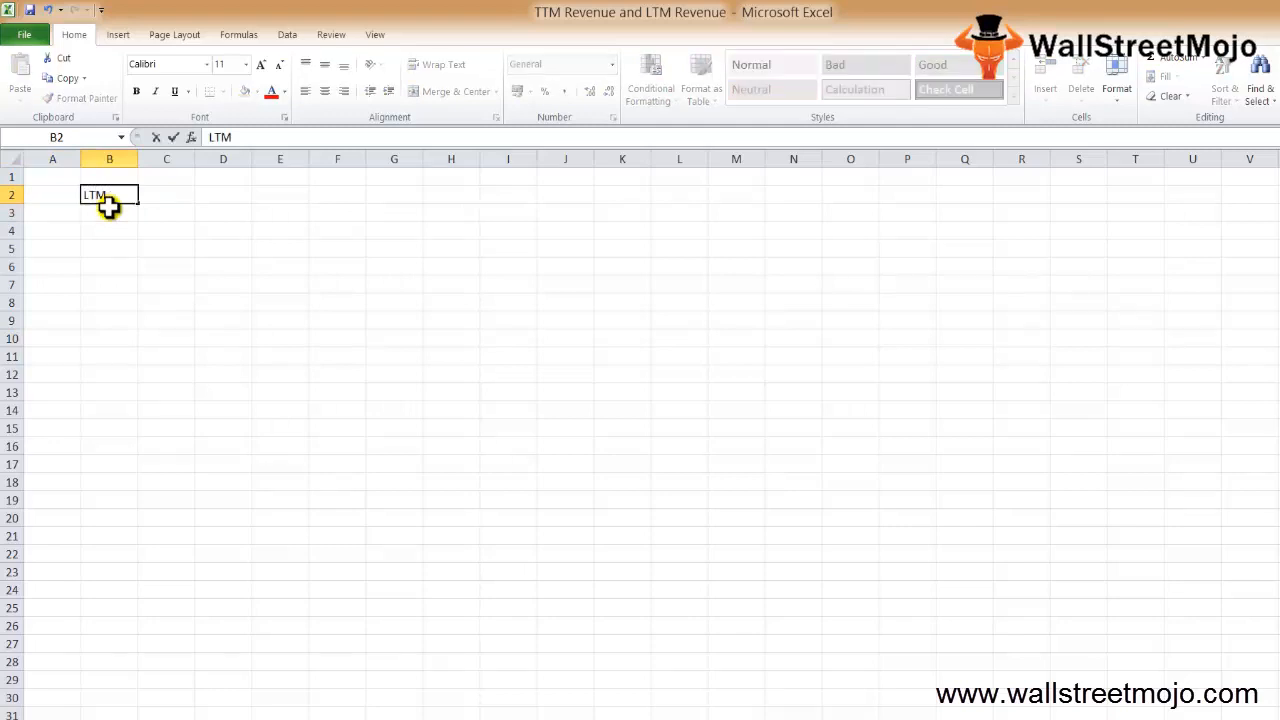
pyautogui.write('0')
pyautogui.press('BackSpace')
pyautogui.press('Right')
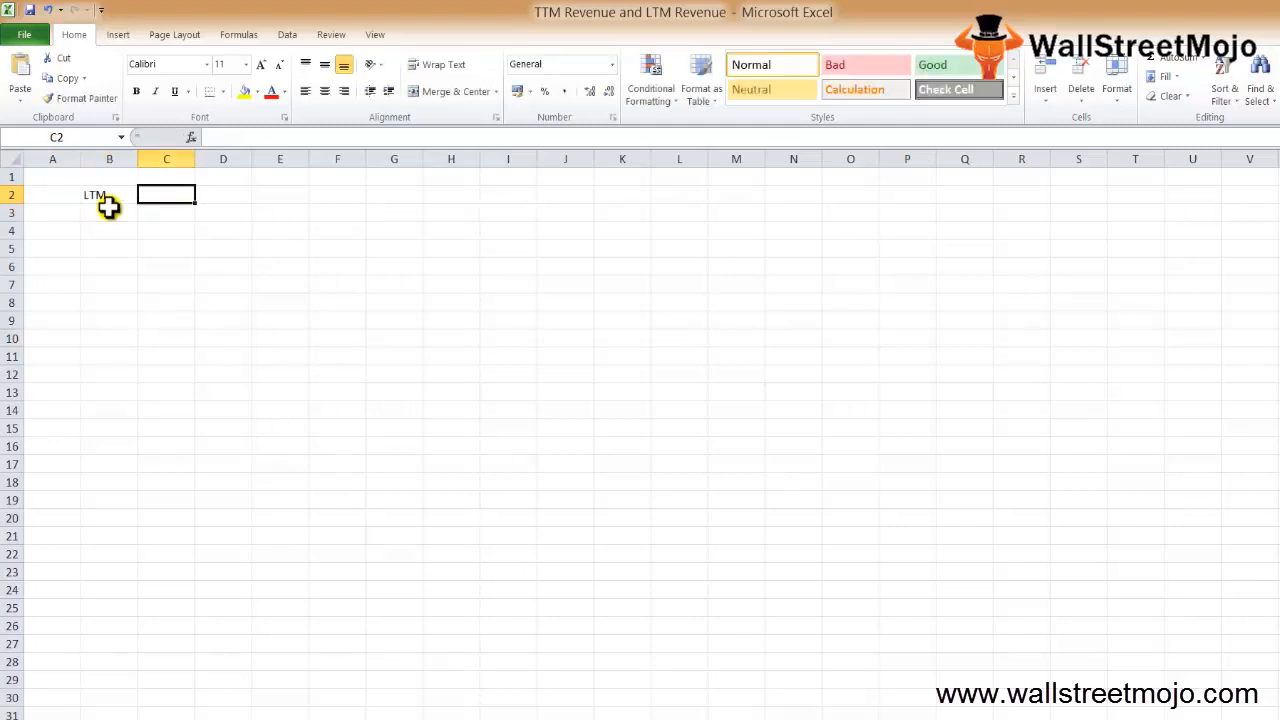
# Step: Enter the text "Quatrly" in cell C2, beside the LTM label
pyautogui.write('0')
pyautogui.press('BackSpace')
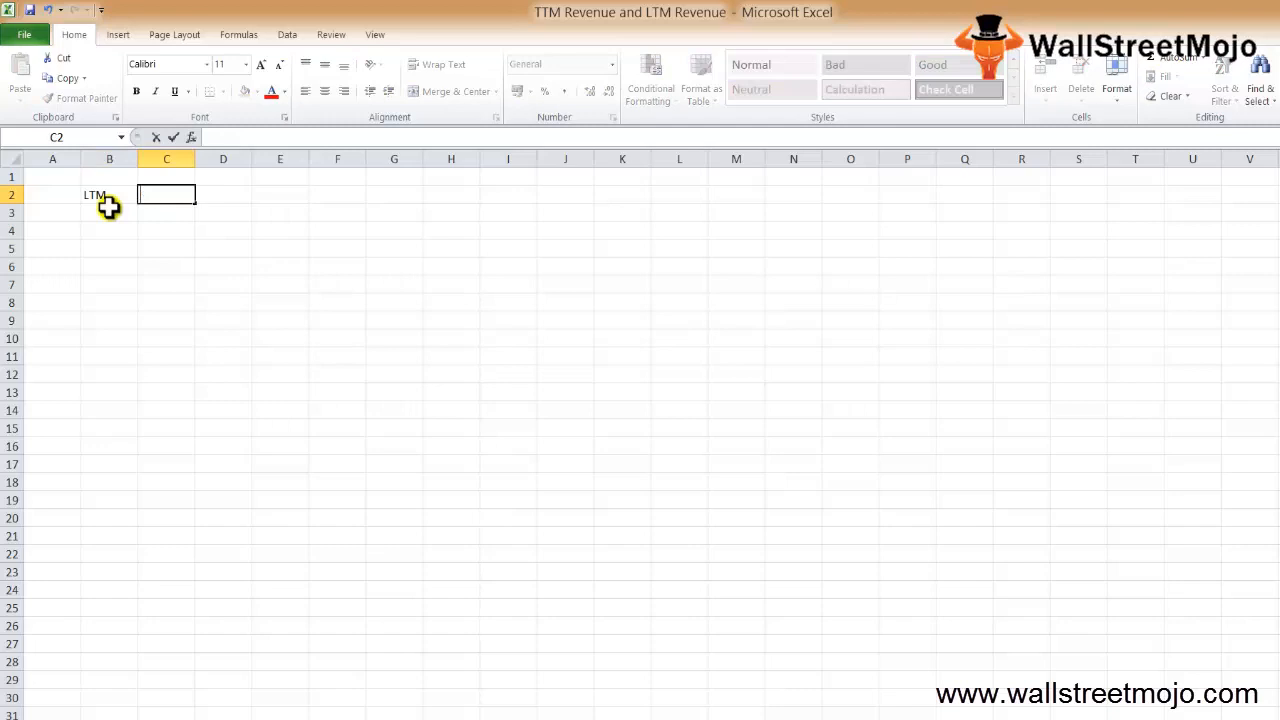
pyautogui.write('Quatrly')
pyautogui.click(108, 207)
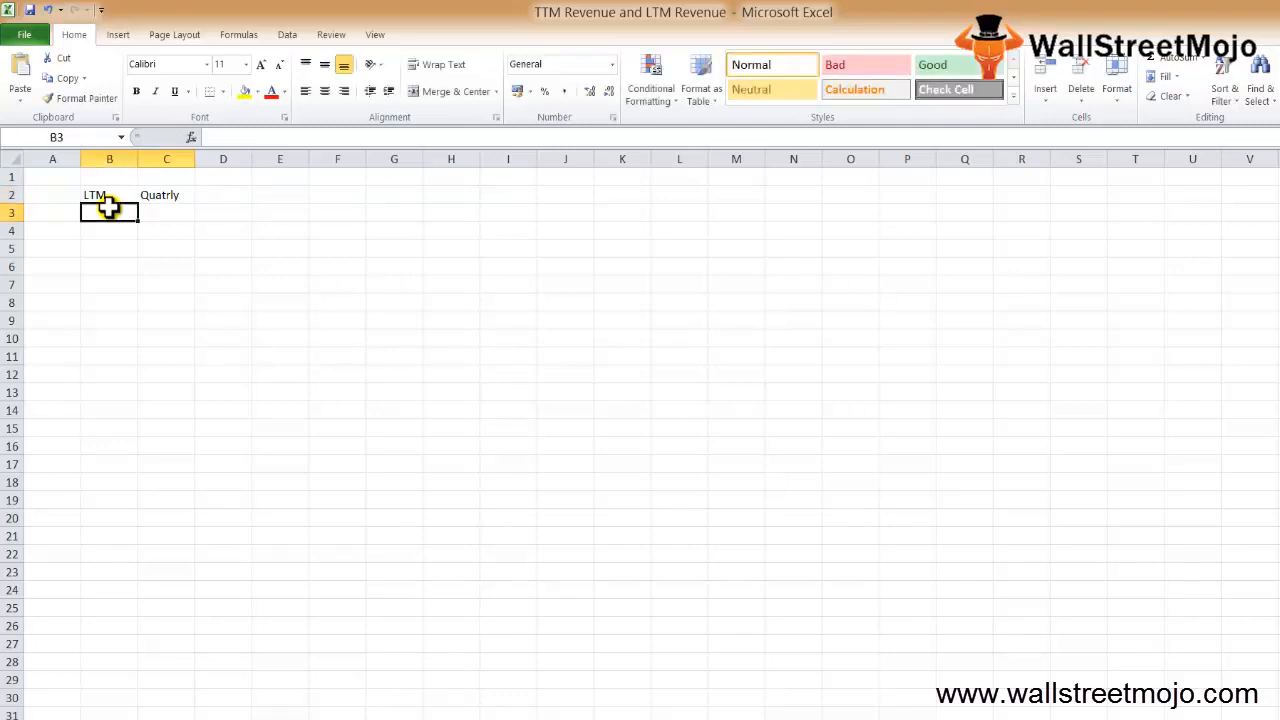
# Step: Enter the label "Price toys" in cell B5
pyautogui.press('Down')
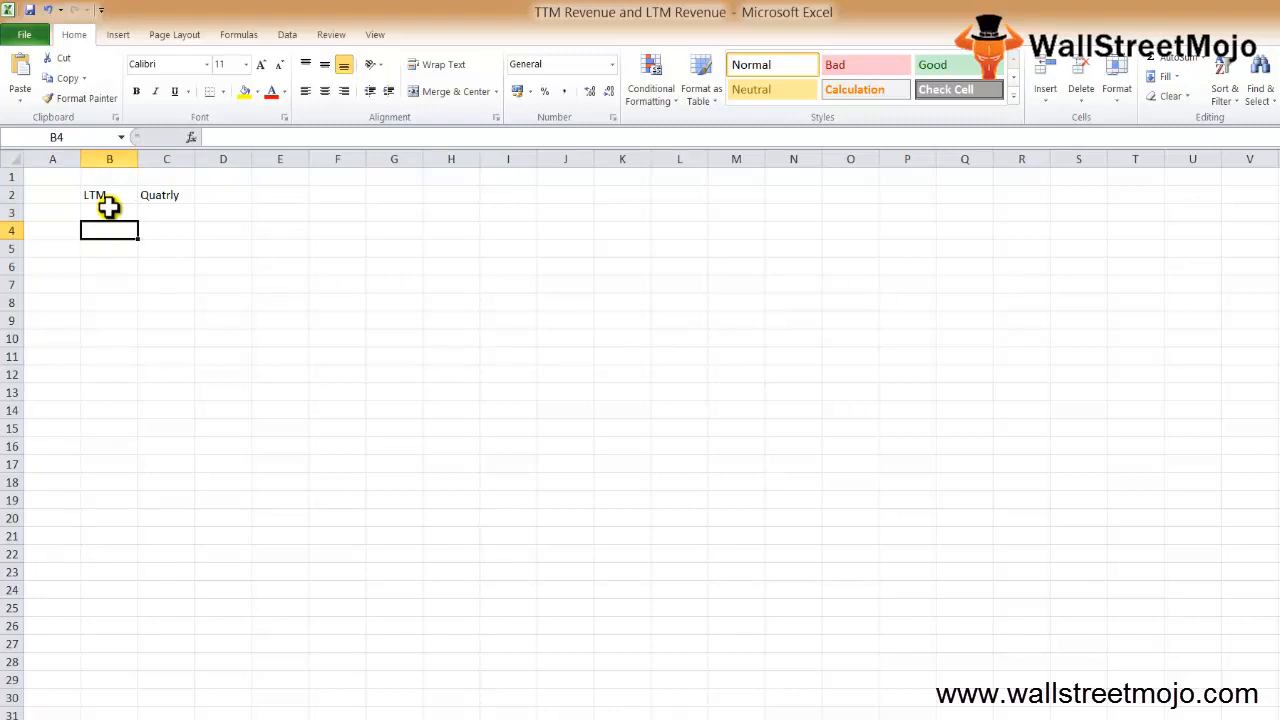
pyautogui.press('Down')
pyautogui.write('Price ')
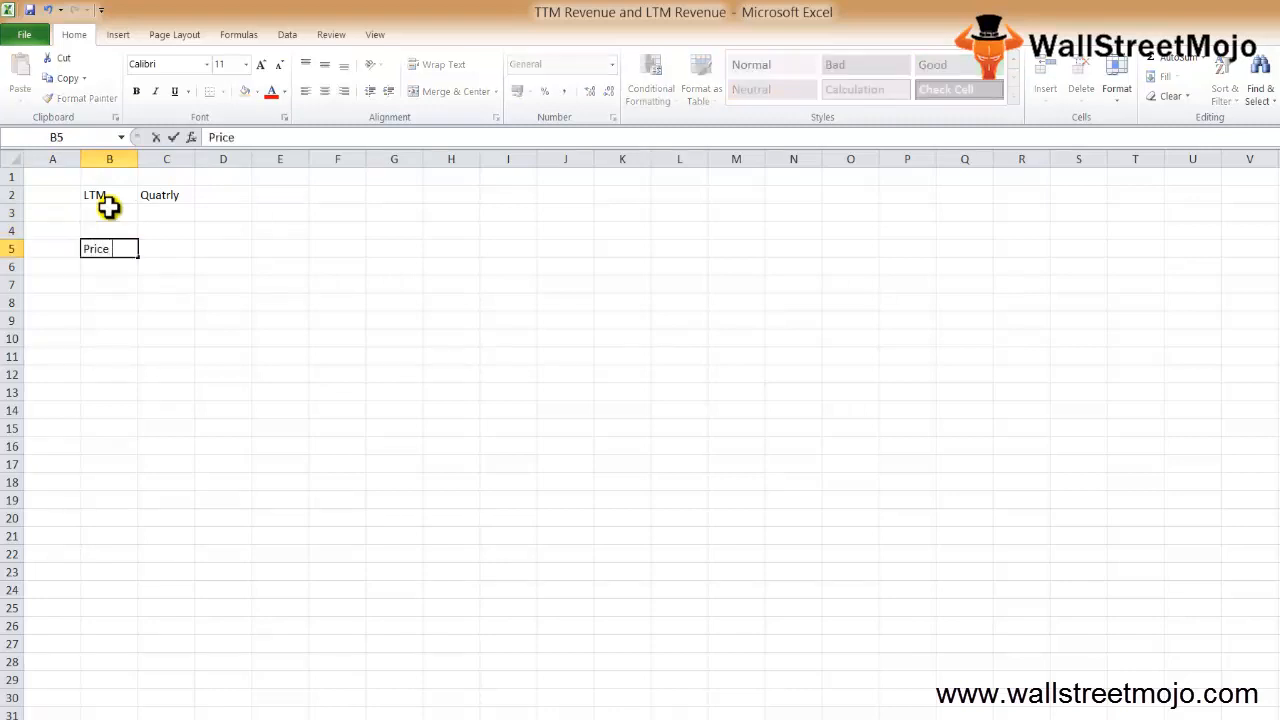
pyautogui.write('toys')
pyautogui.press('Return')
pyautogui.press('Down')
pyautogui.press('Down')
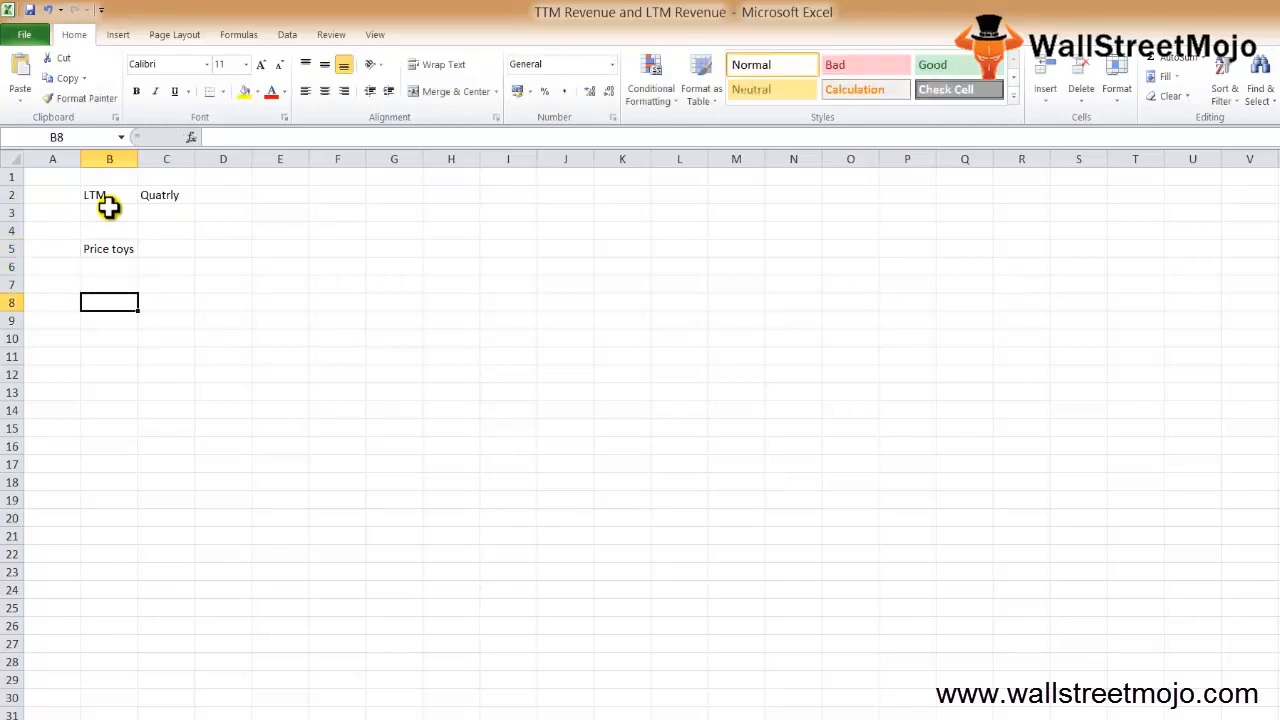
# Step: Enter the label "TTM Revenue" in cell B8 with the value 400000 in cell D8
pyautogui.write('TTM Revenue')
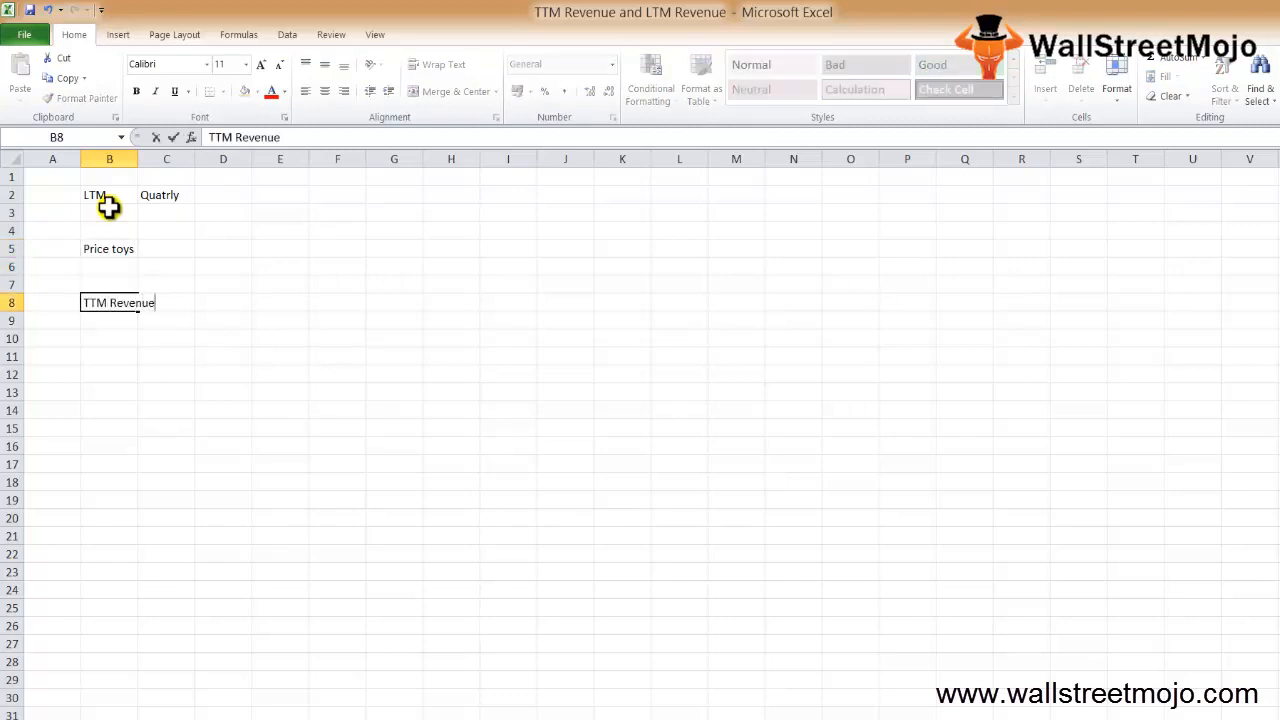
pyautogui.hotkey('ctrl', 'Return')
pyautogui.press('Right')
pyautogui.press('Right')
pyautogui.write('400')
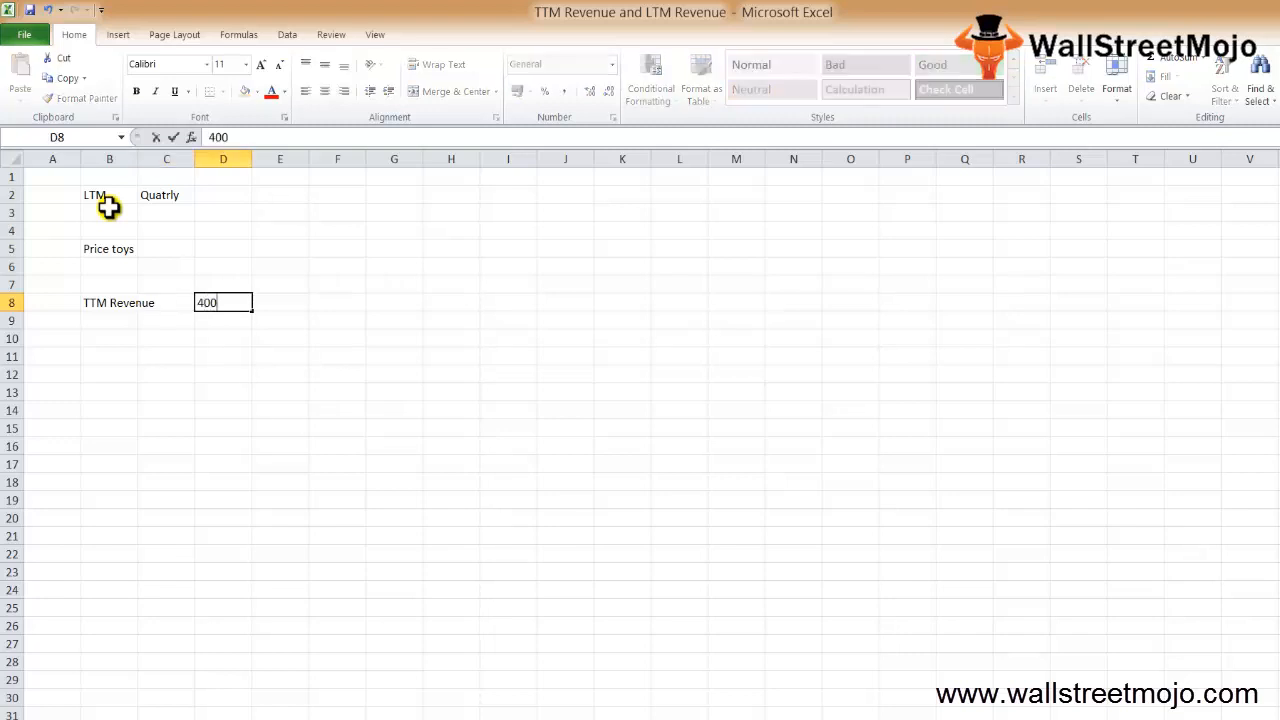
pyautogui.write('000')
pyautogui.press('Return')
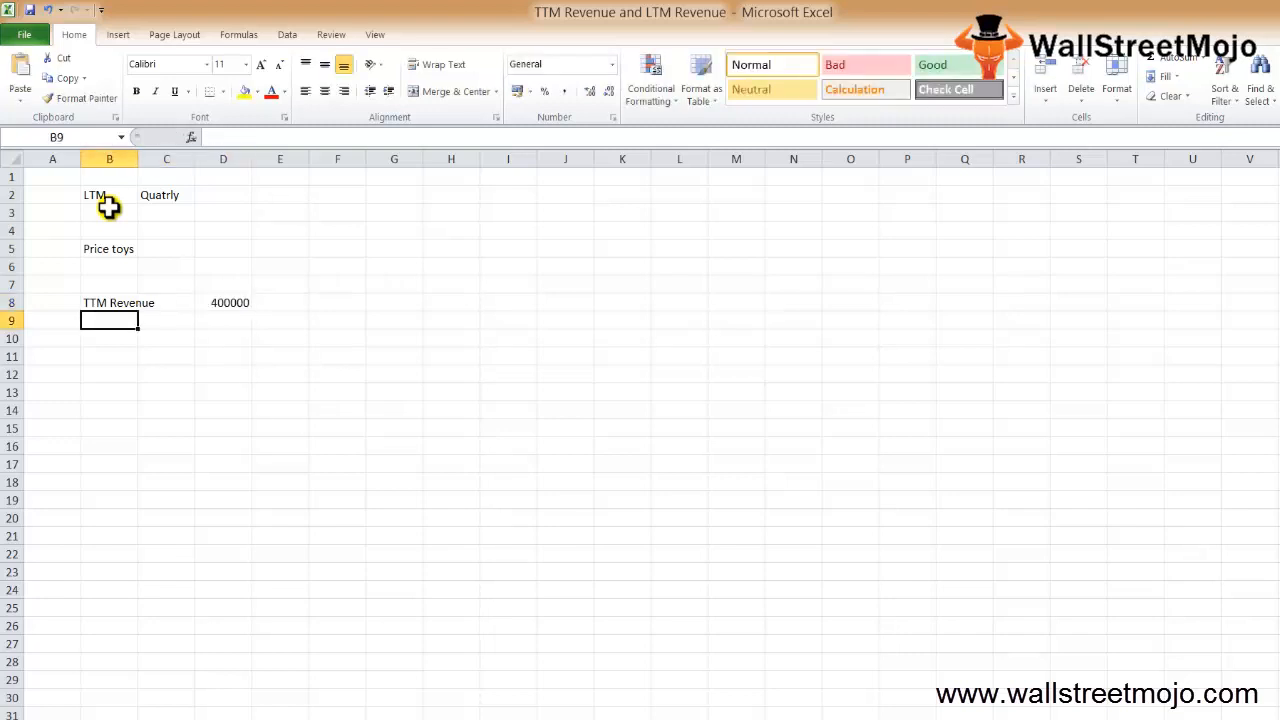
# Step: Enter the label "Quatr re" in cell B9 with the value 92000 in cell D9
pyautogui.write('Quatrly')
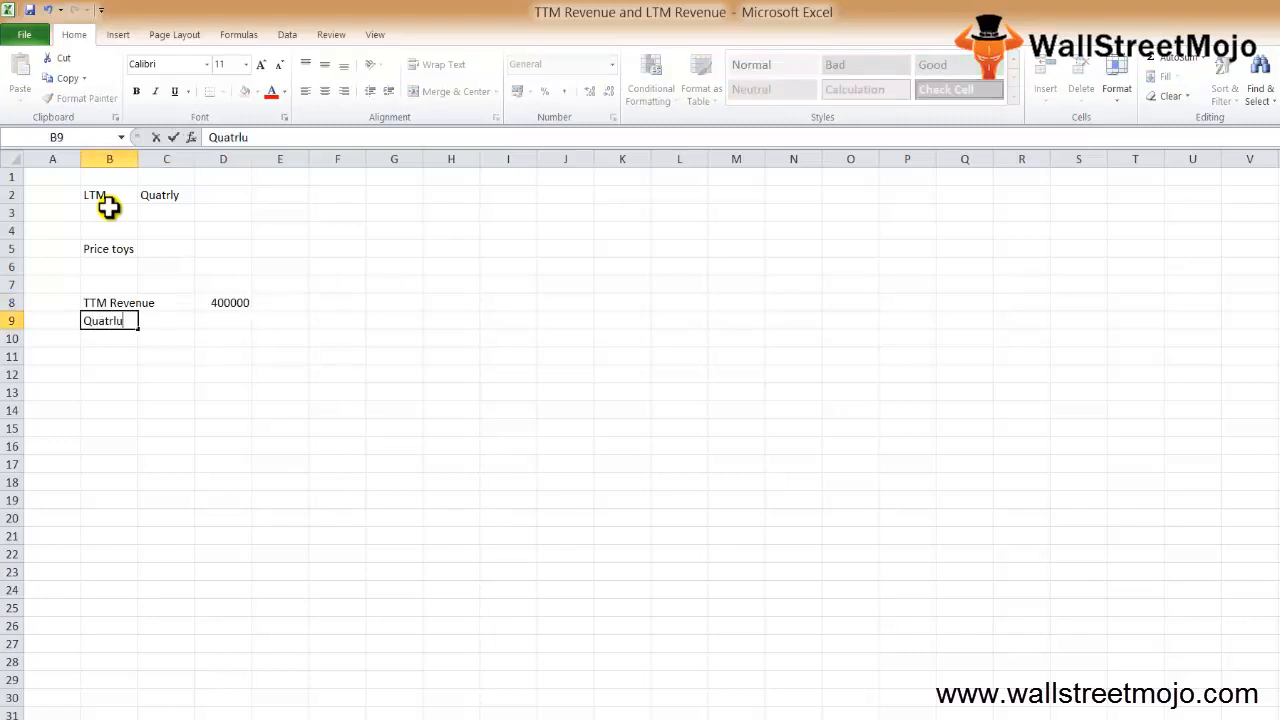
pyautogui.press('BackSpace')
pyautogui.press('BackSpace')
pyautogui.write('re')
pyautogui.press('Tab')
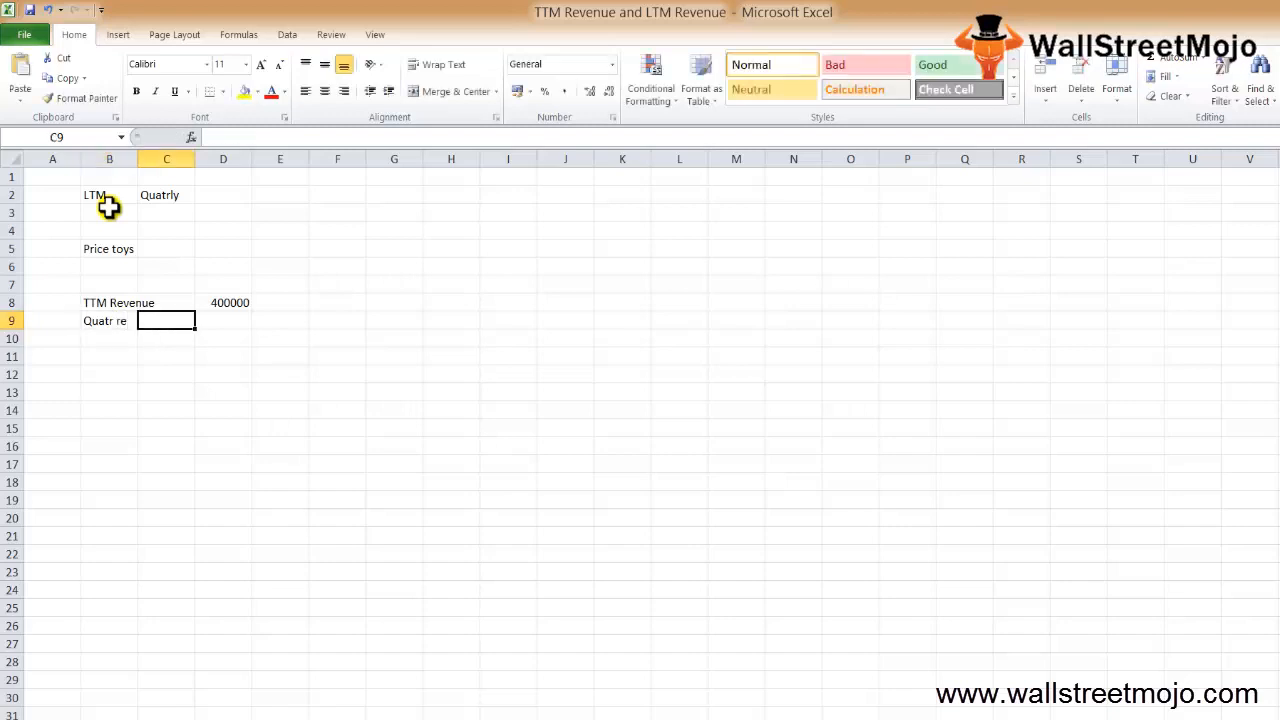
pyautogui.press('Tab')
pyautogui.write('92000')
pyautogui.press('Return')
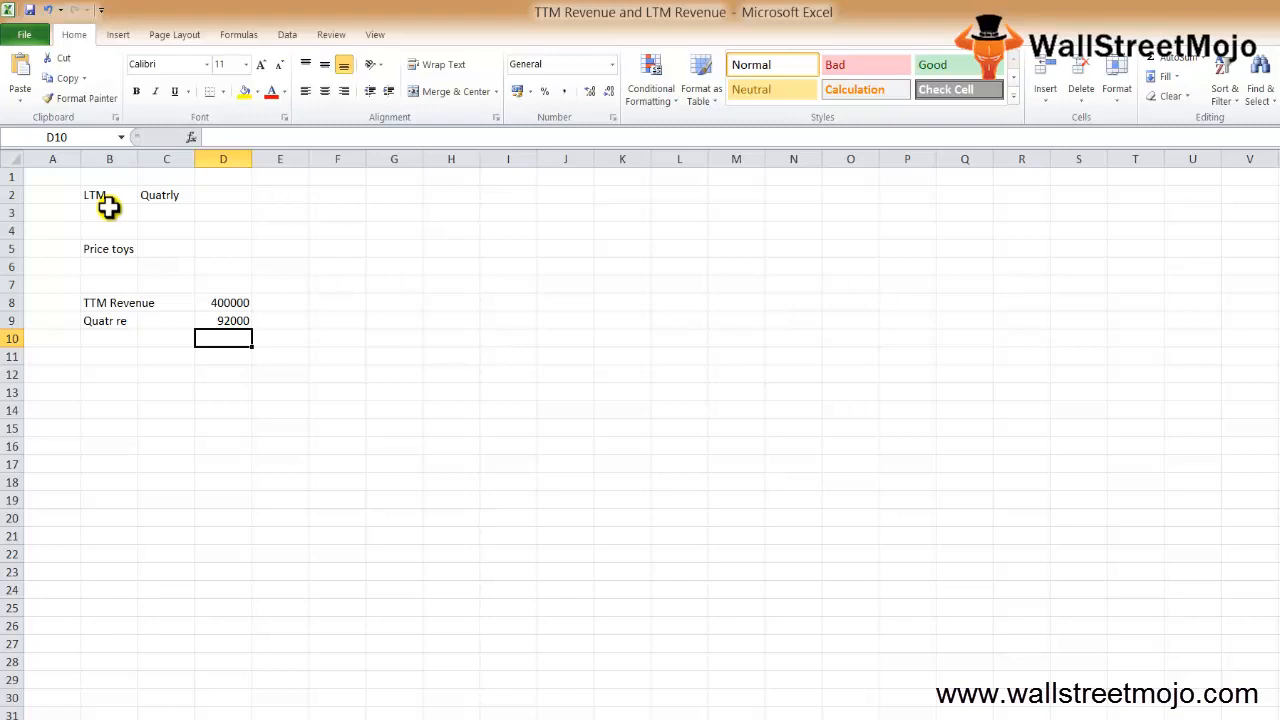
pyautogui.press('Up')
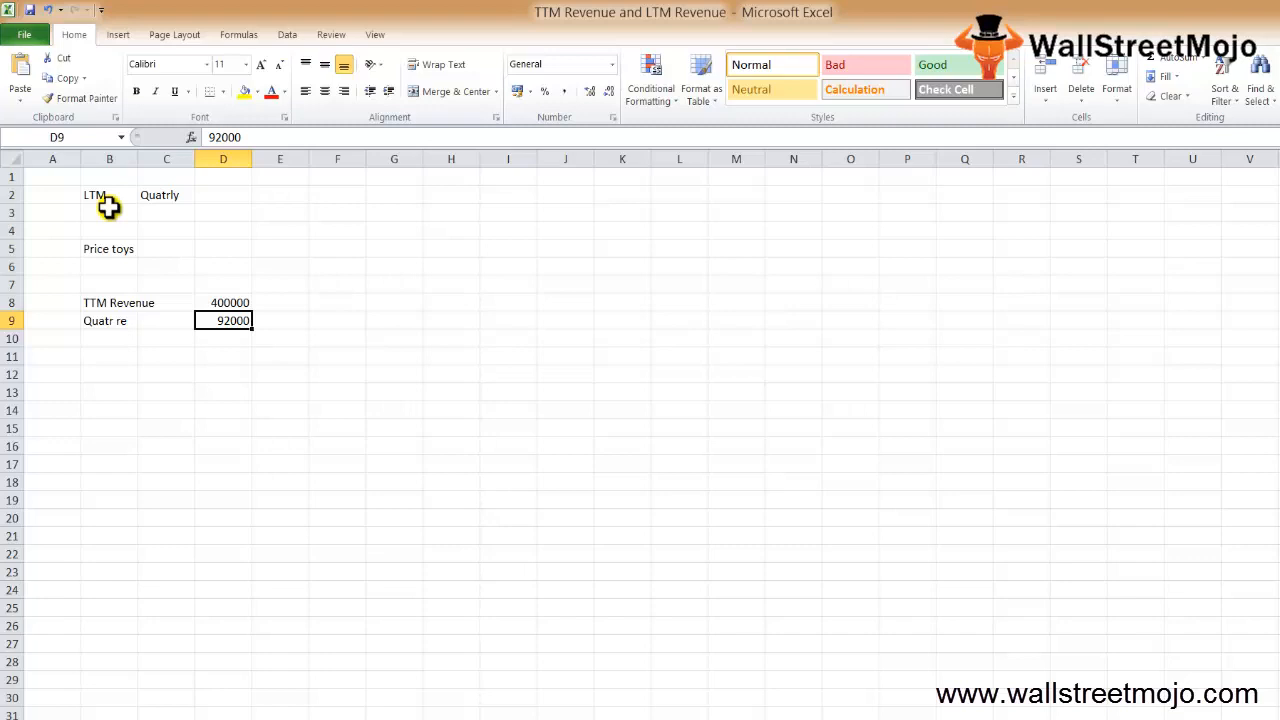
pyautogui.press('Left')
pyautogui.press('Left')
pyautogui.hotkey('shift', 'space')
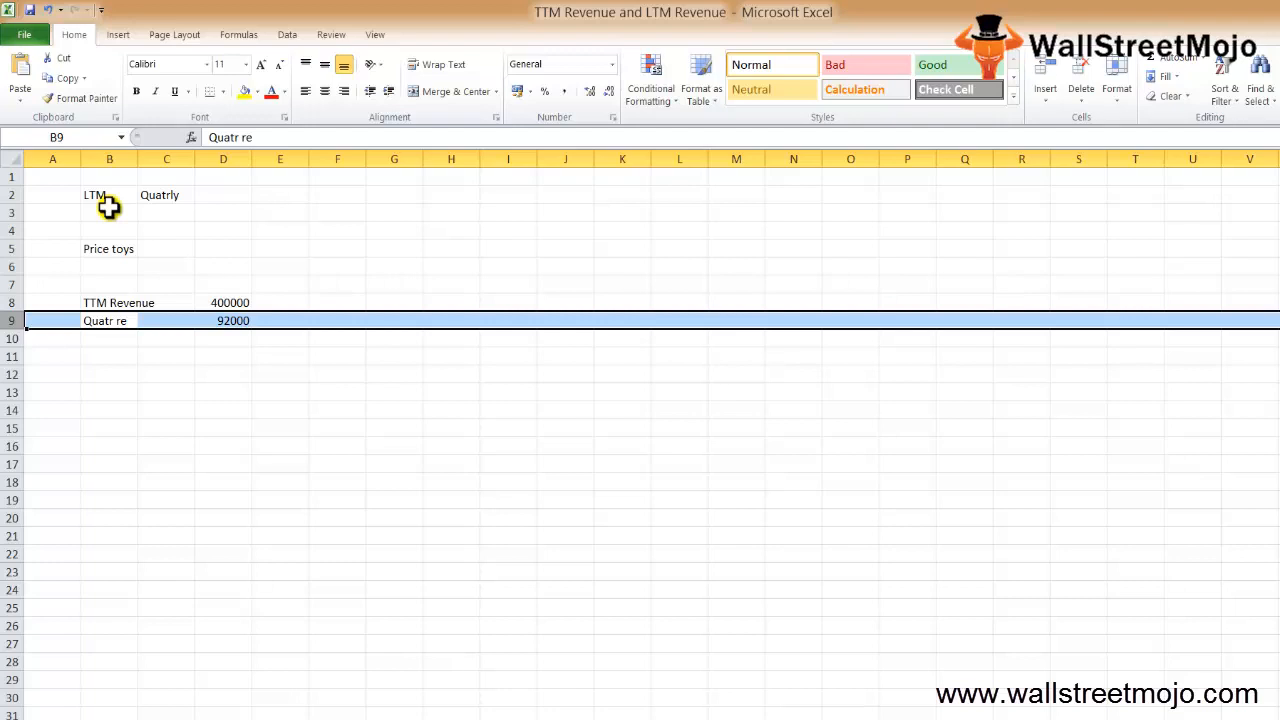
pyautogui.press('Down')
pyautogui.press('Down')
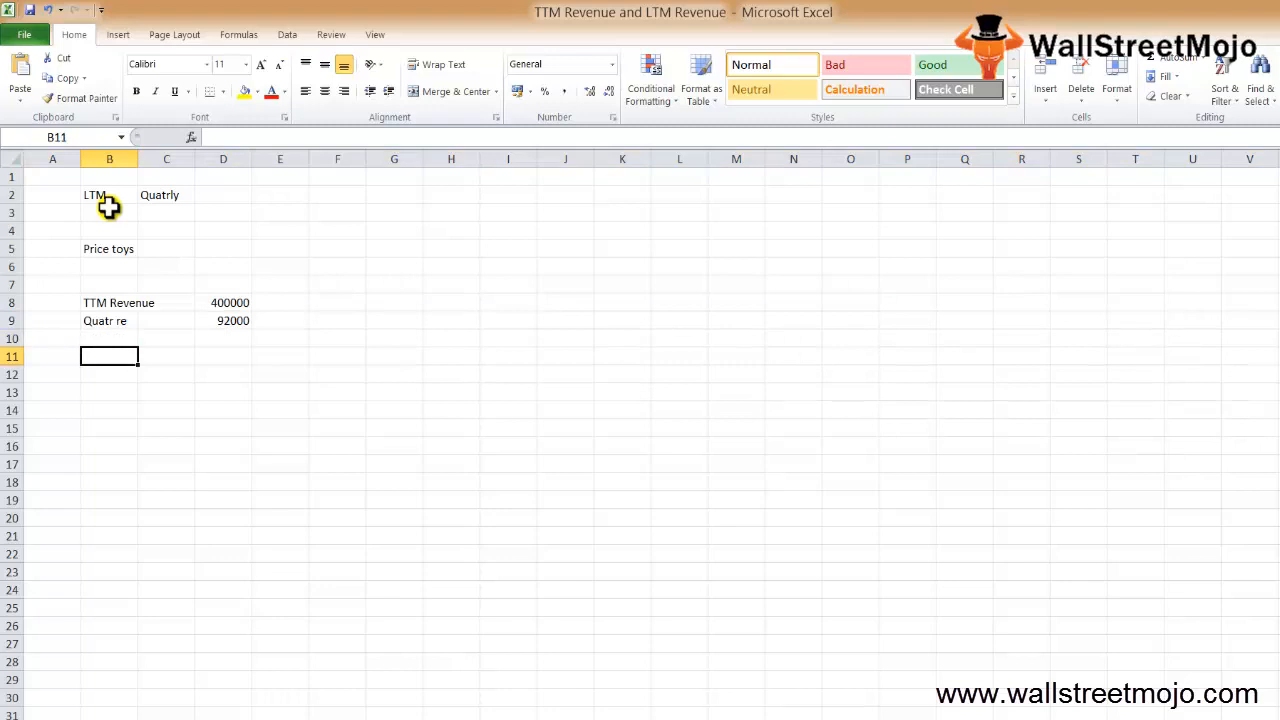
pyautogui.press('Up')
pyautogui.press('Up')
pyautogui.hotkey('shift', 'space')
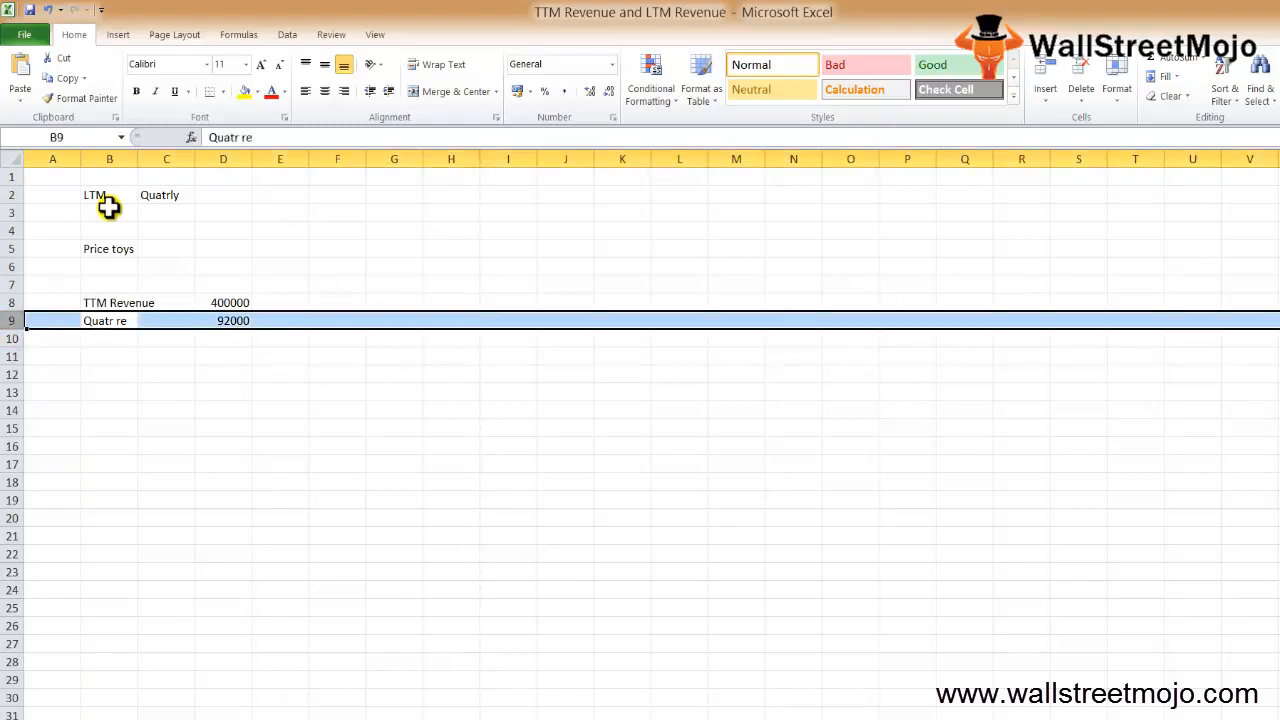
pyautogui.press('Left')
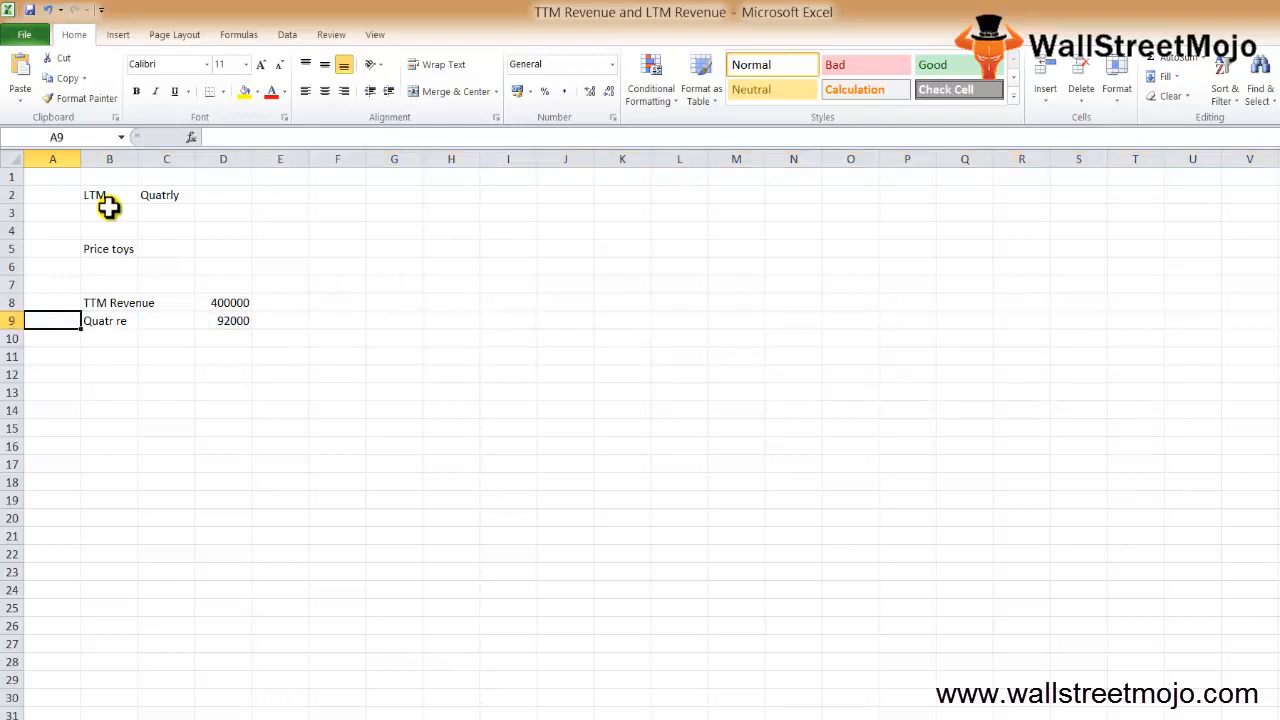
# Step: Enter the labels "Partially" in cell B10 and "TTM Revenue" in cell B11
pyautogui.press('Down')
pyautogui.press('Right')
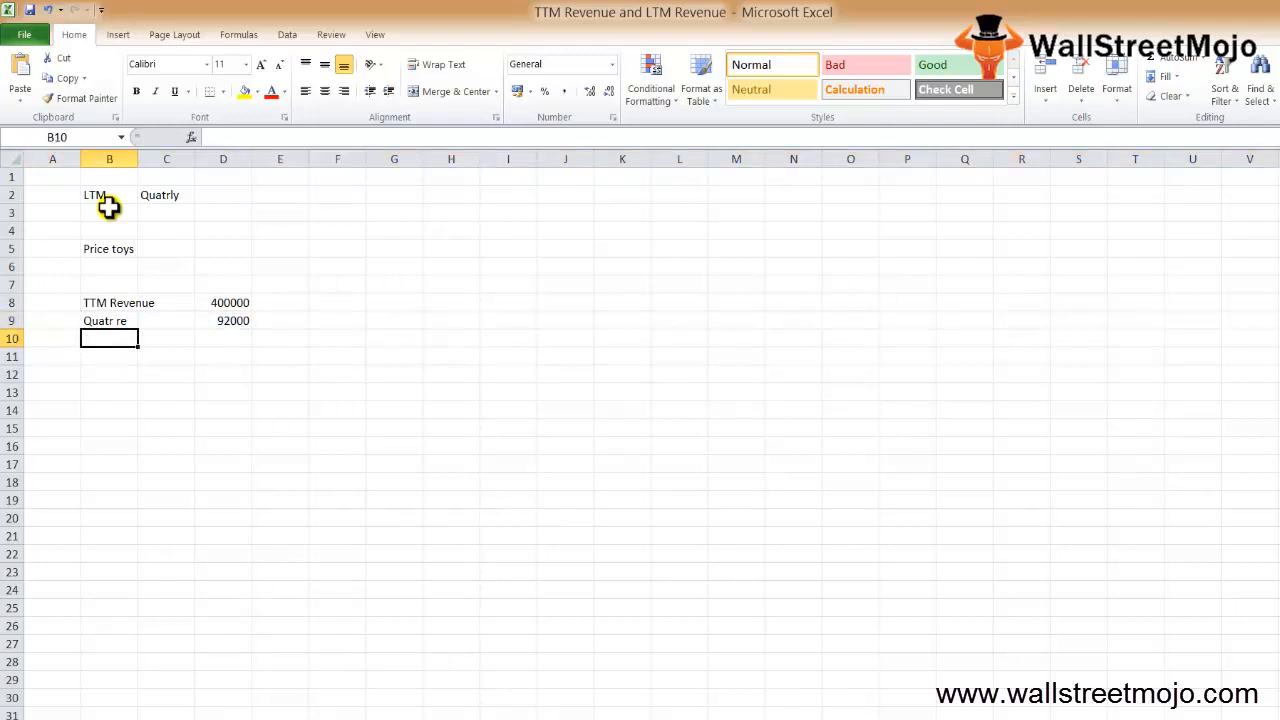
pyautogui.write('Partially')
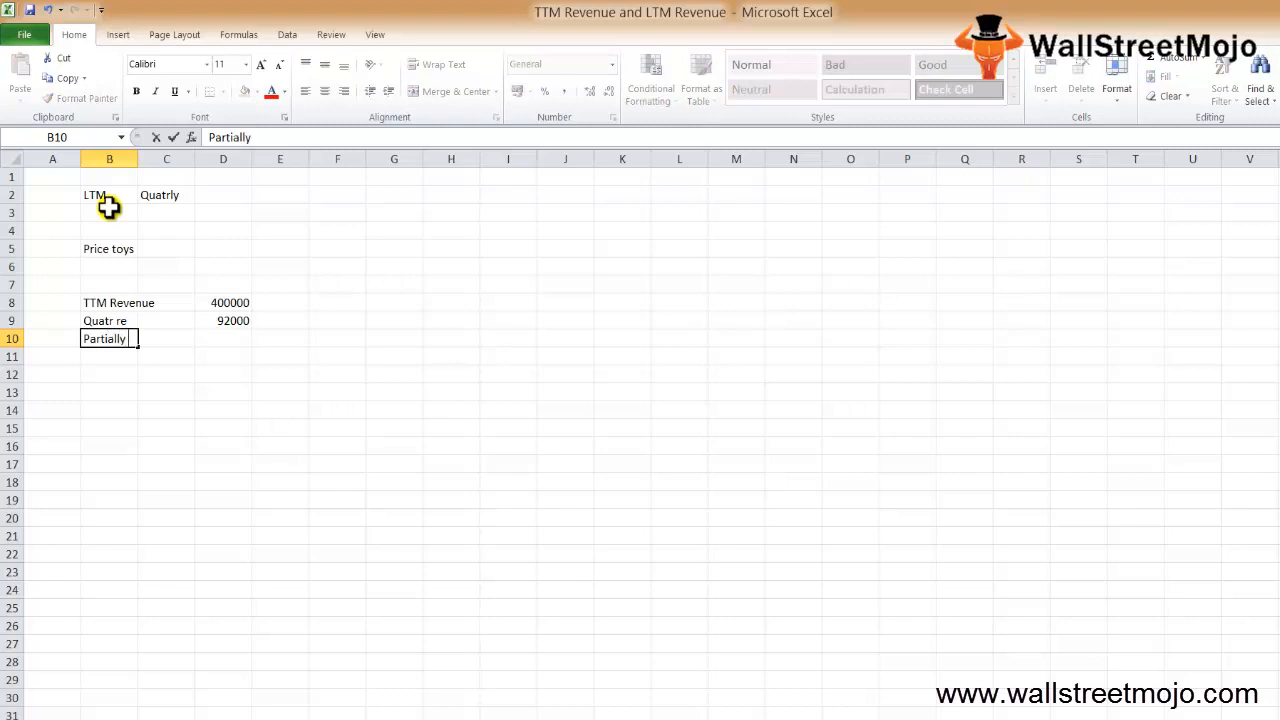
pyautogui.press('Return')
pyautogui.write('TTR')
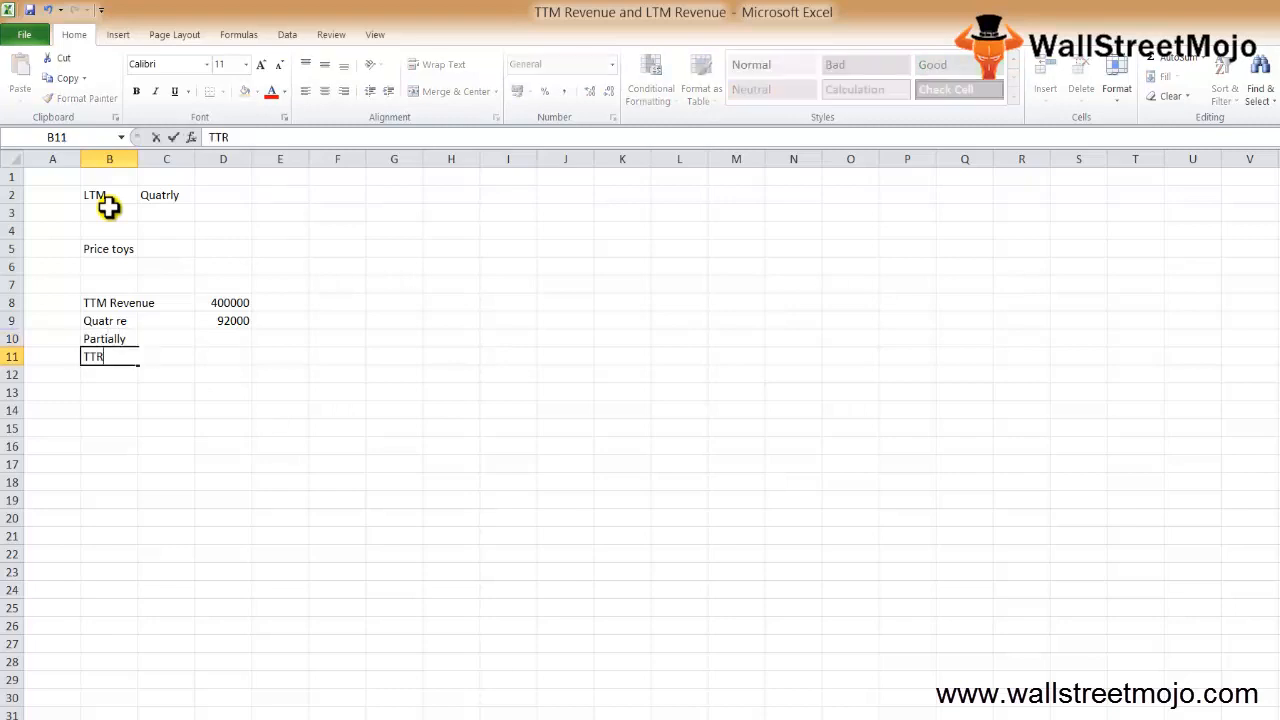
pyautogui.press('BackSpace')
pyautogui.write('M')
pyautogui.press('Return')
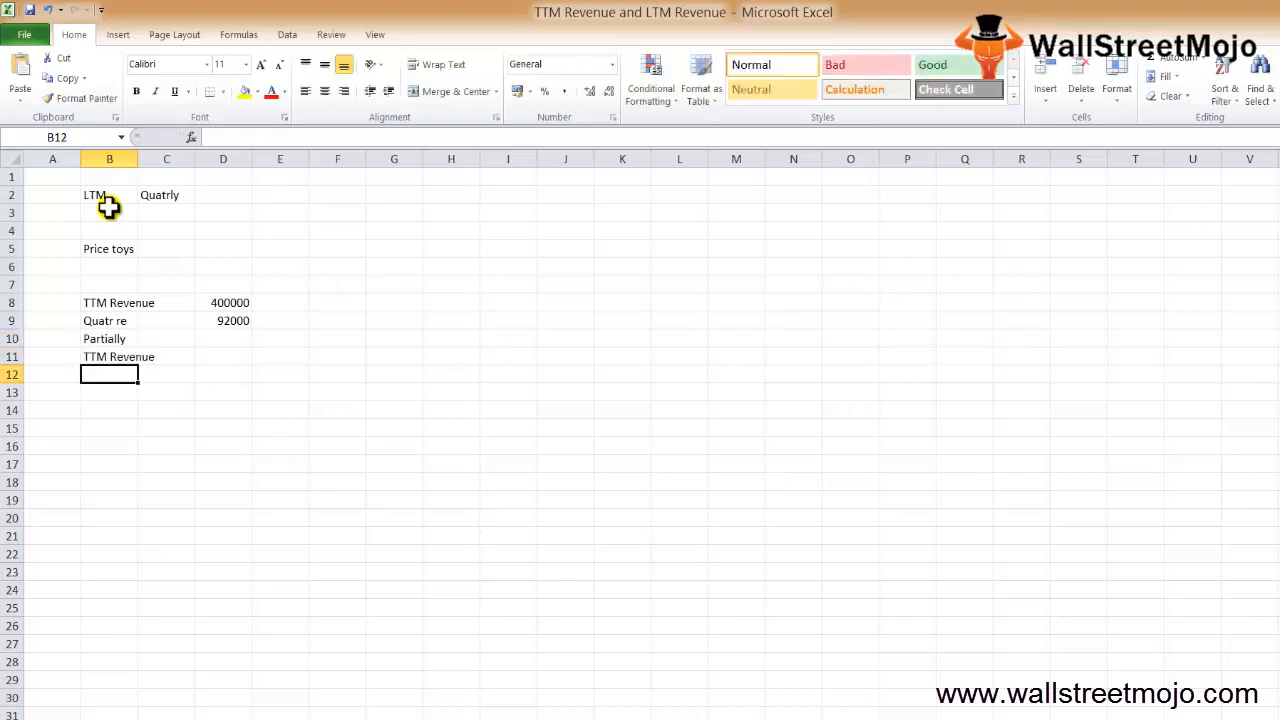
pyautogui.press('Up')
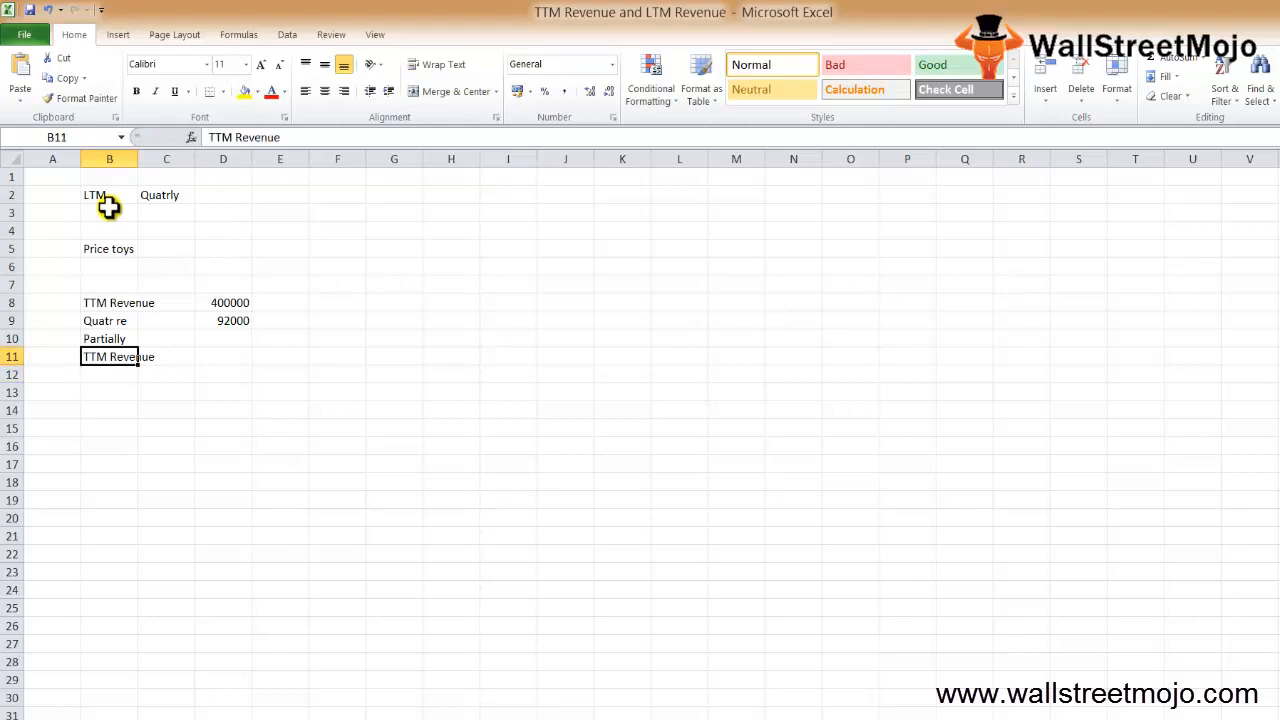
pyautogui.press('Down')
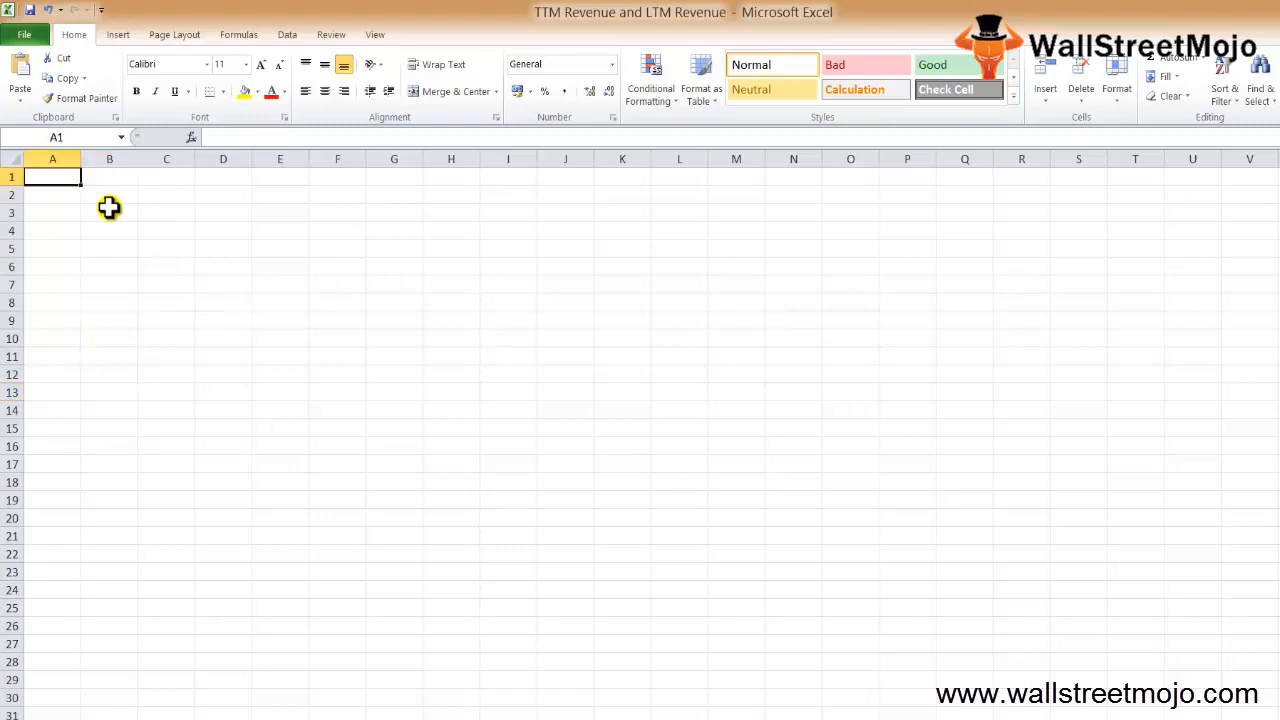
# Step: On the empty sheet, enter the number 1 in cell B2 and the label LTM in cell C2
pyautogui.click(109, 200)
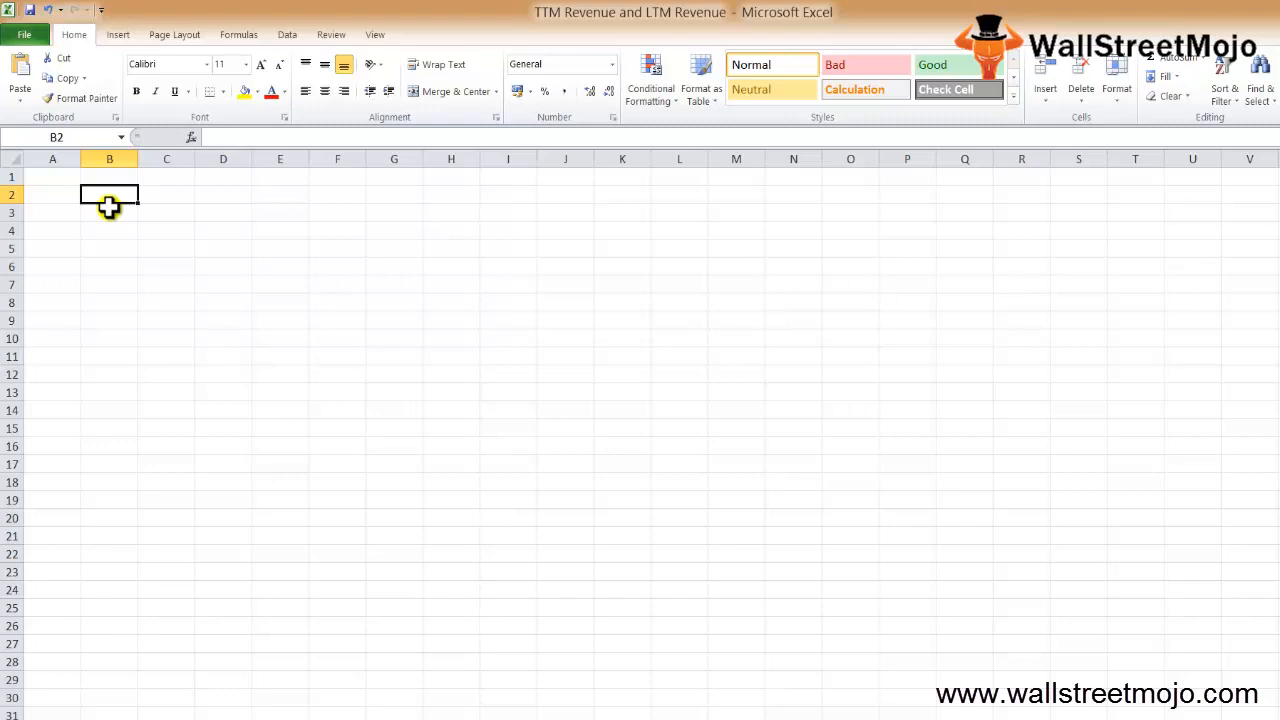
pyautogui.write('1')
pyautogui.press('Tab')
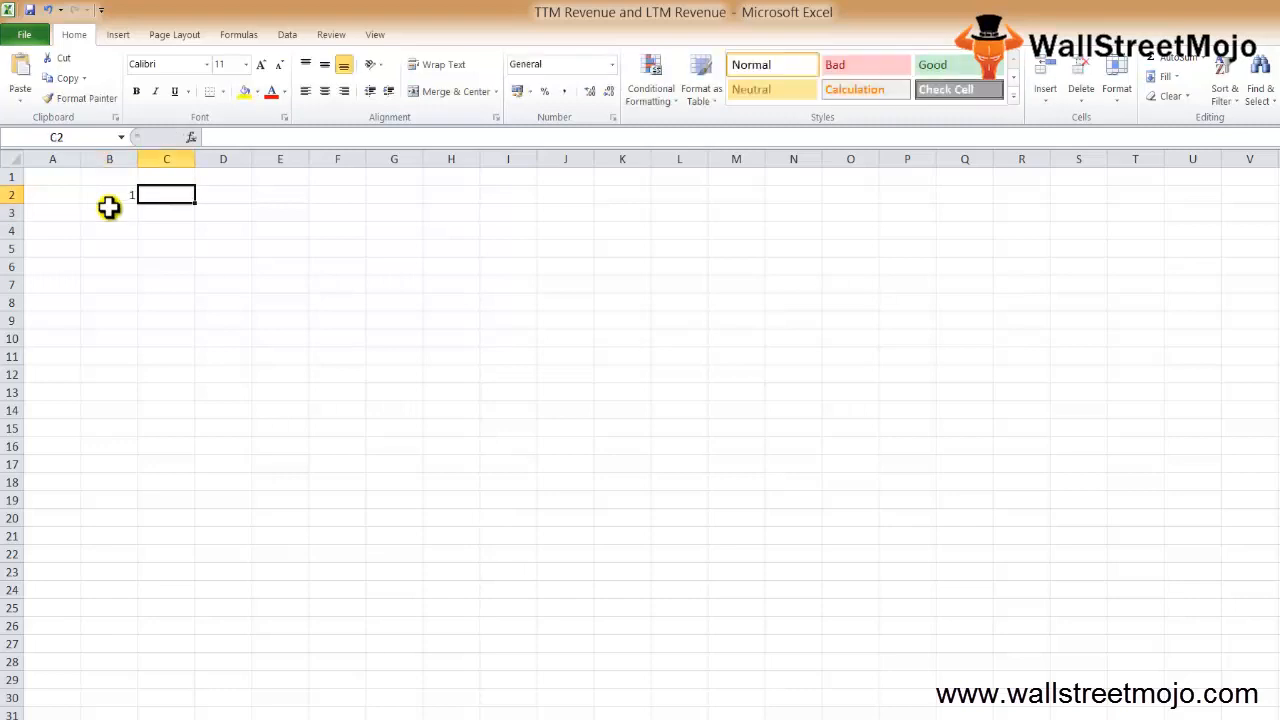
pyautogui.write('LT')
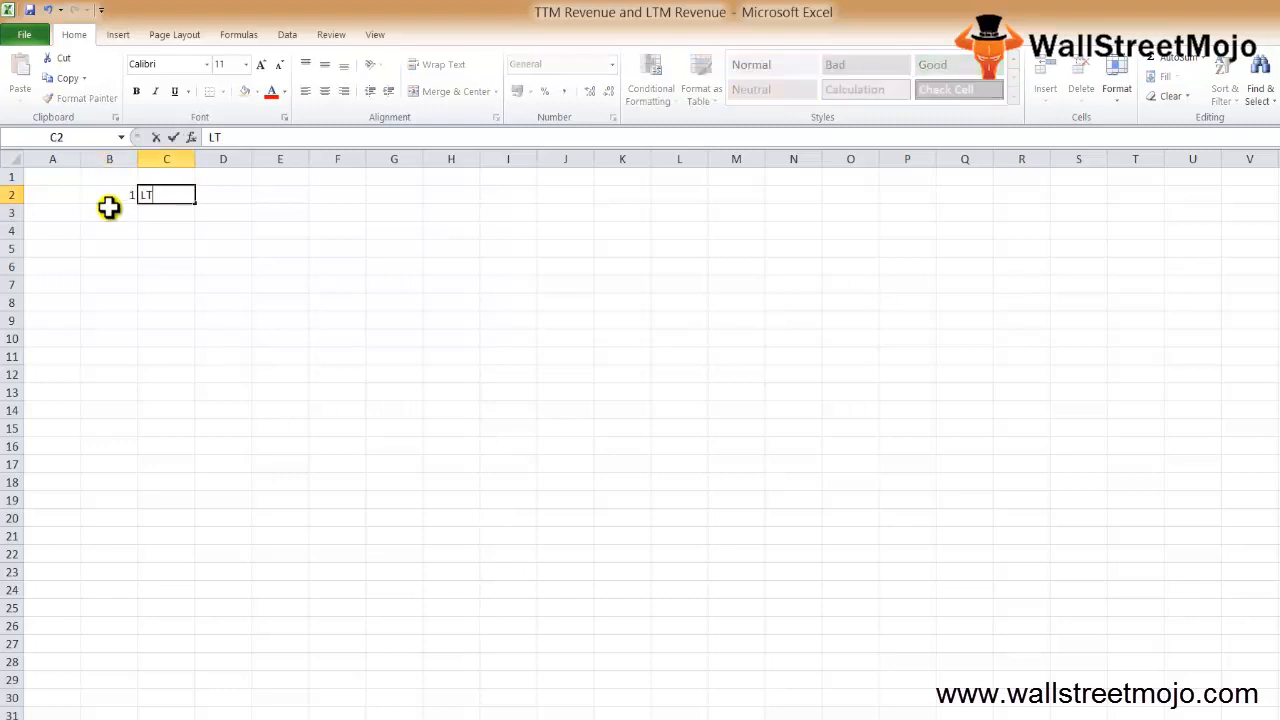
pyautogui.write('M')
pyautogui.press('Return')
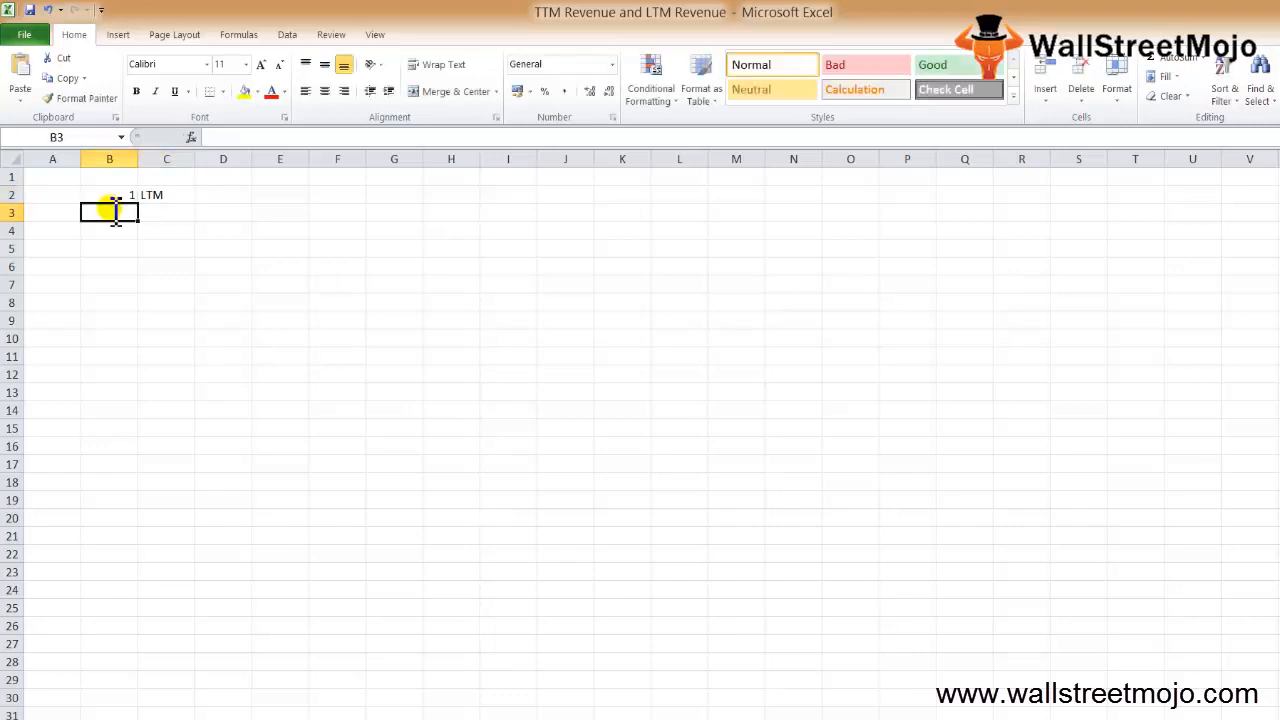
# Step: Enter the number 2 in cell B3 and the label LTM in cell C3
pyautogui.write('2')
pyautogui.press('Return')
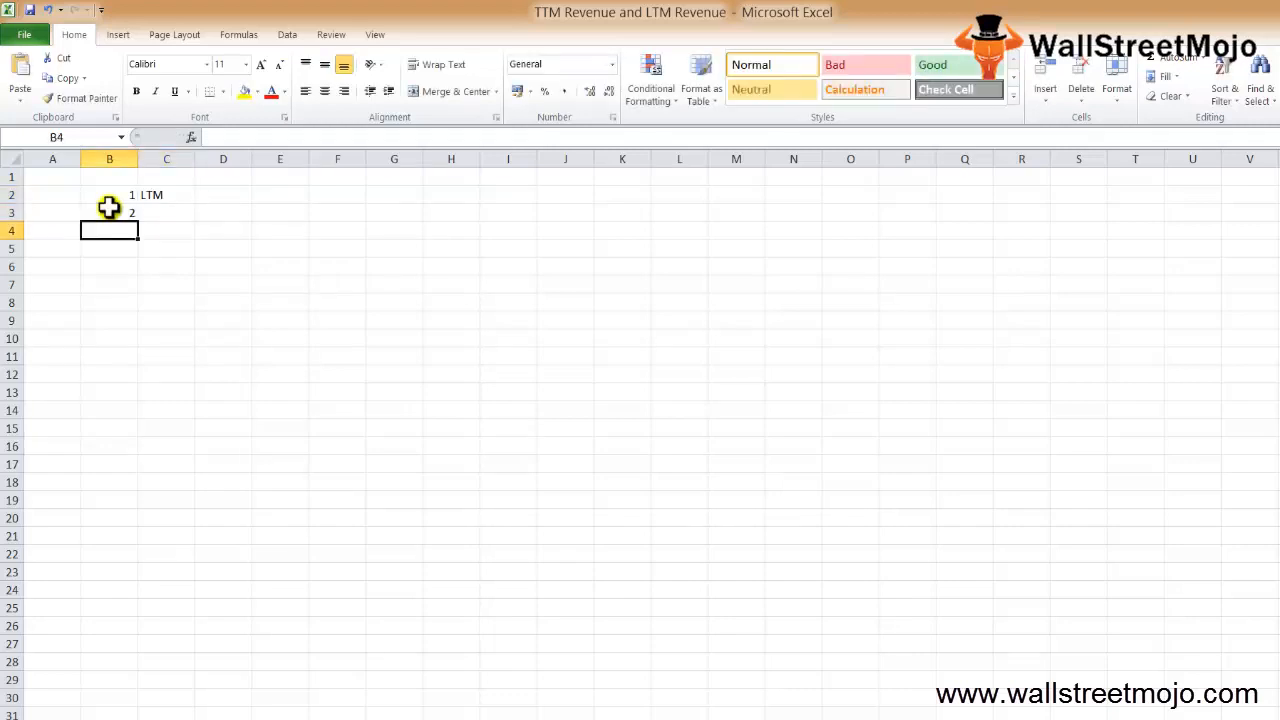
pyautogui.write('L')
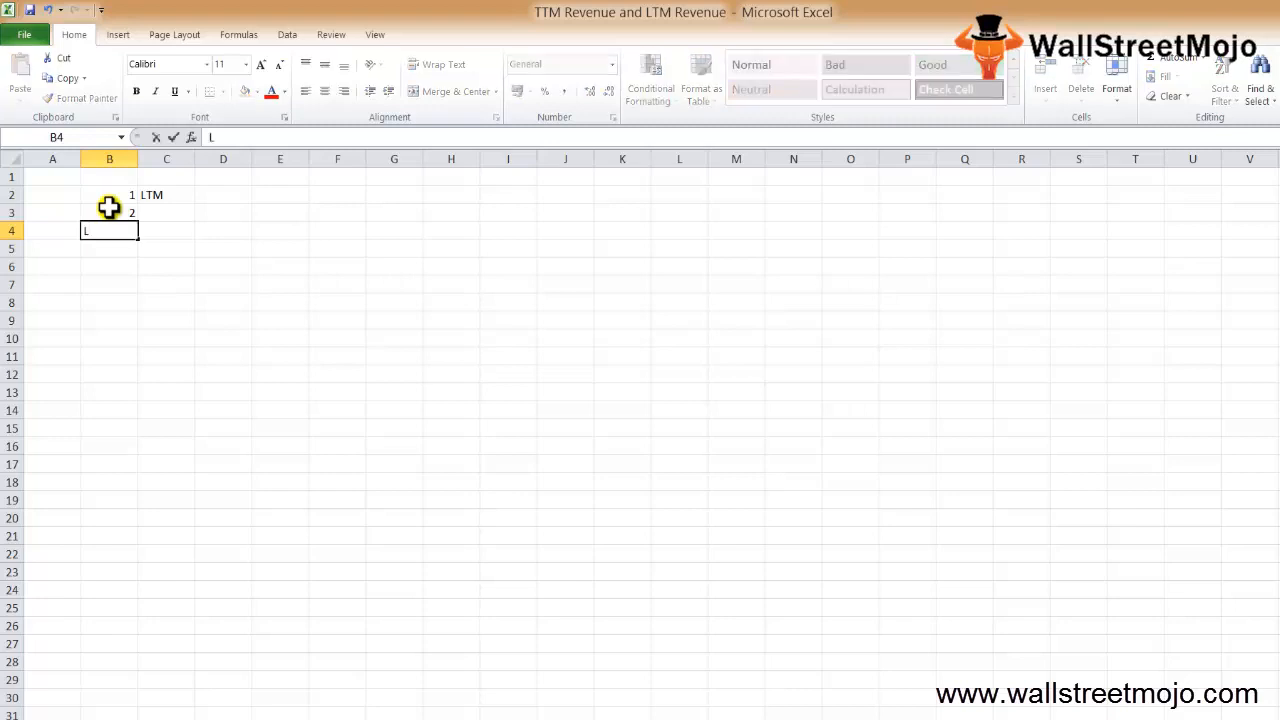
pyautogui.press('Escape')
pyautogui.press('Up')
pyautogui.press('Right')
pyautogui.write('LTM')
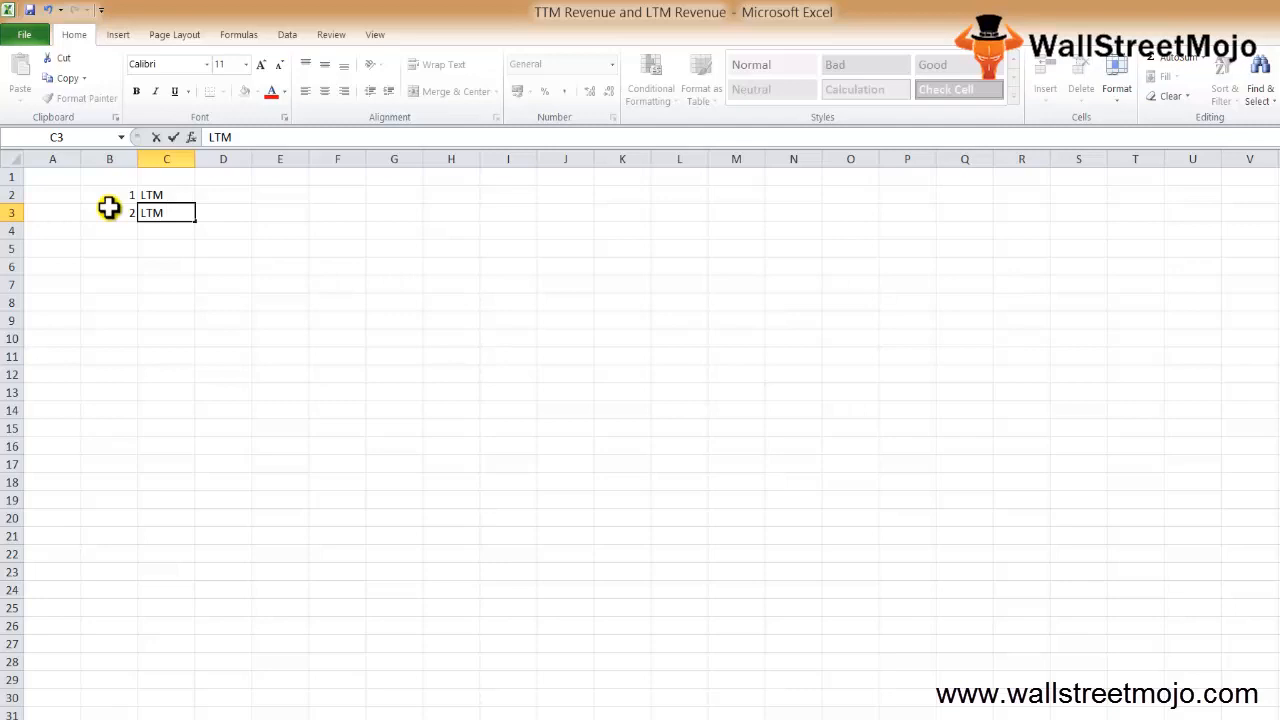
pyautogui.press('Return')
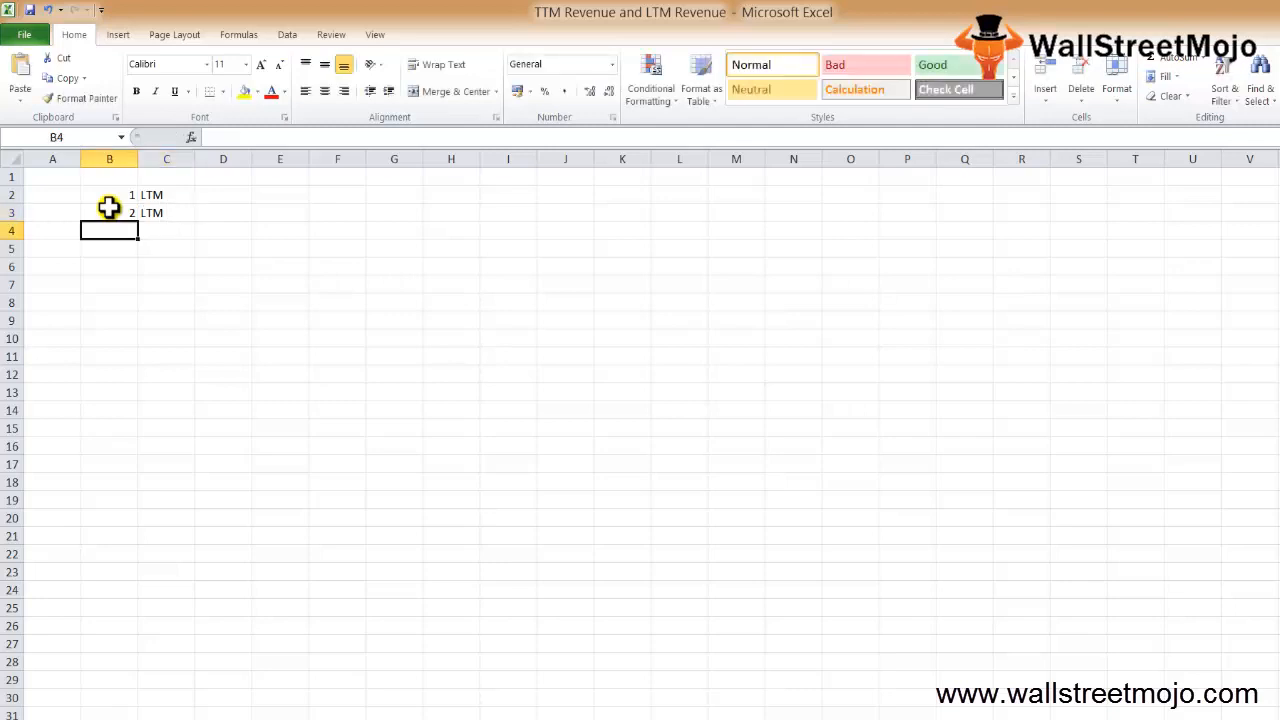
# Step: Enter the year headings 2016 in cell C5 and 2017 in cell D5
pyautogui.press('Down')
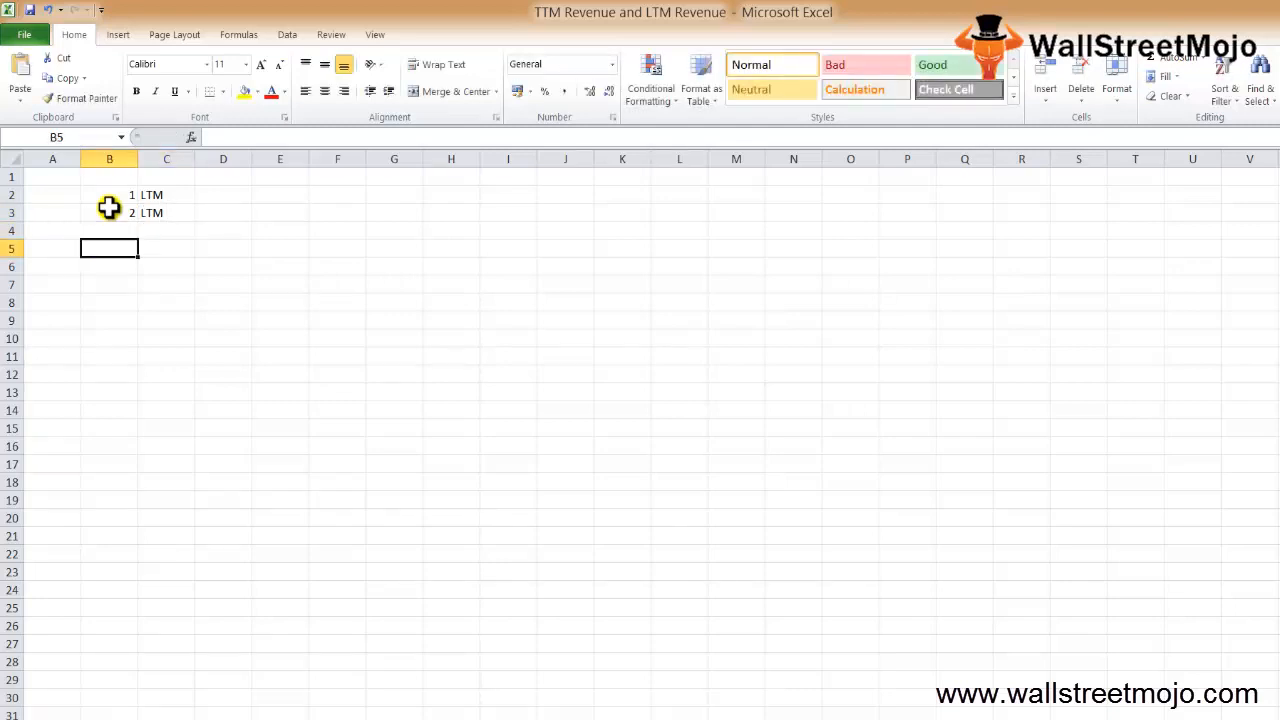
pyautogui.press('Right')
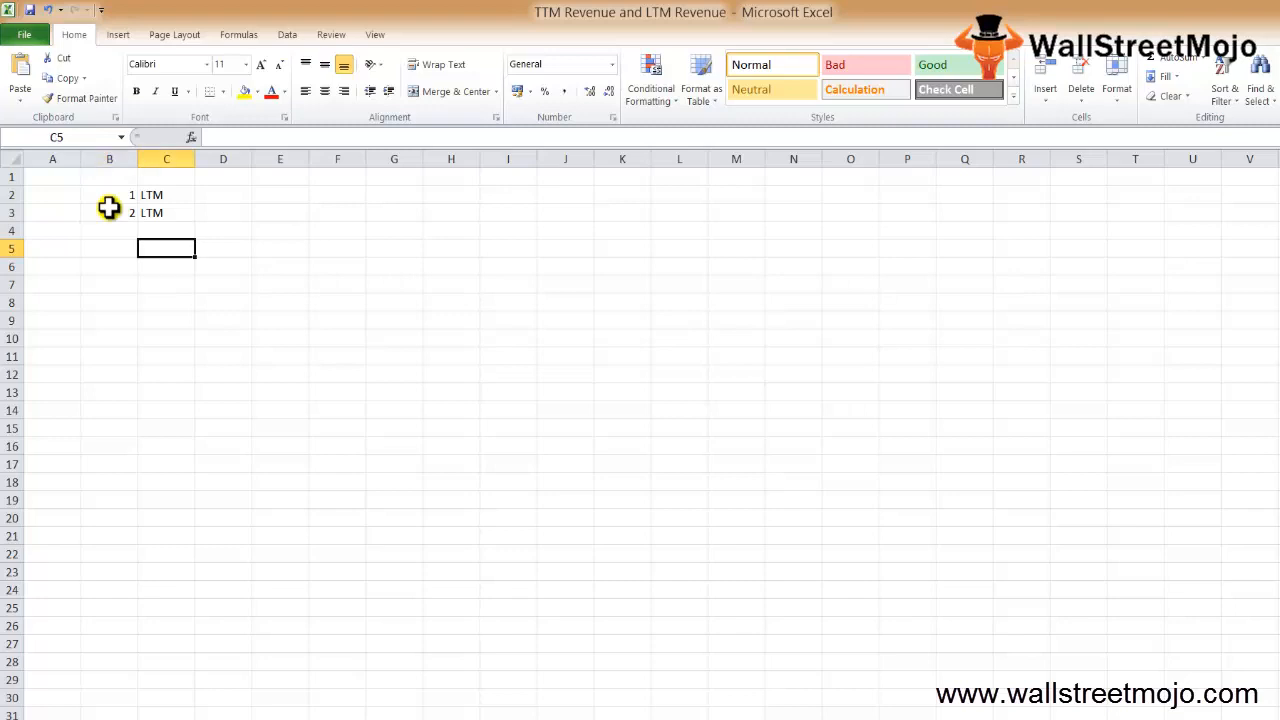
pyautogui.write('2016')
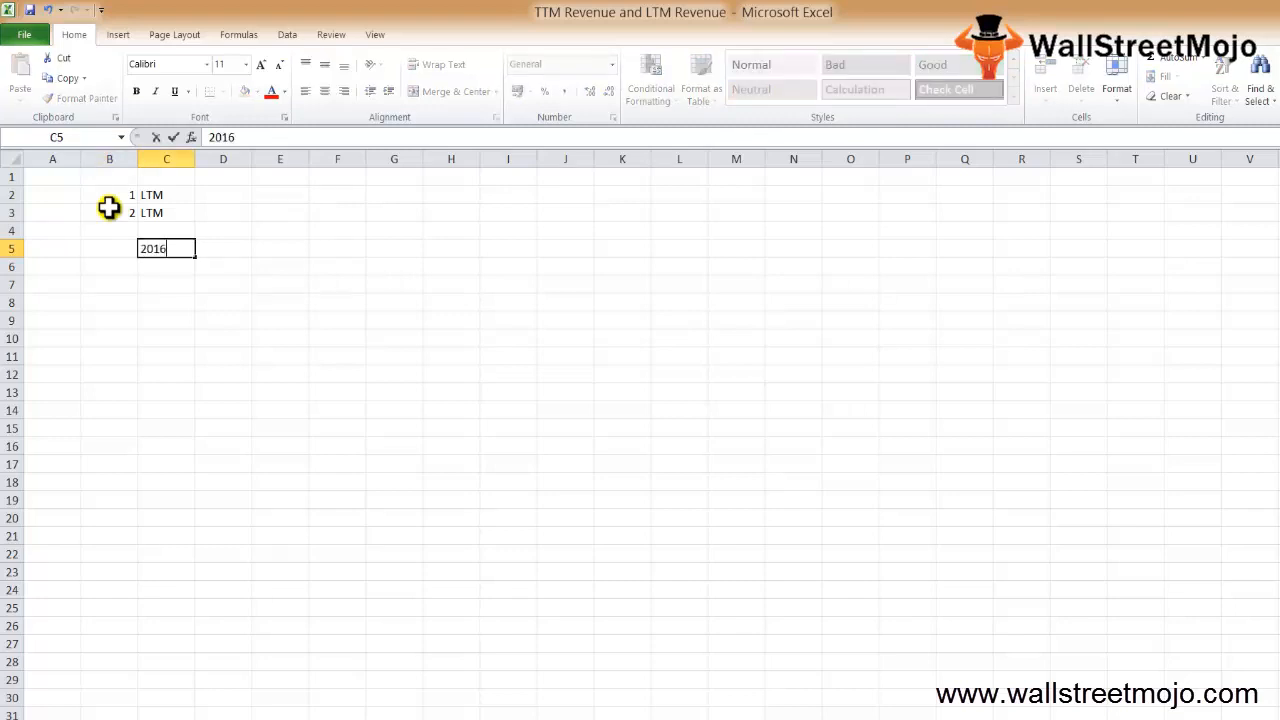
pyautogui.press('Return')
pyautogui.press('Up')
pyautogui.press('Right')
pyautogui.write('2017')
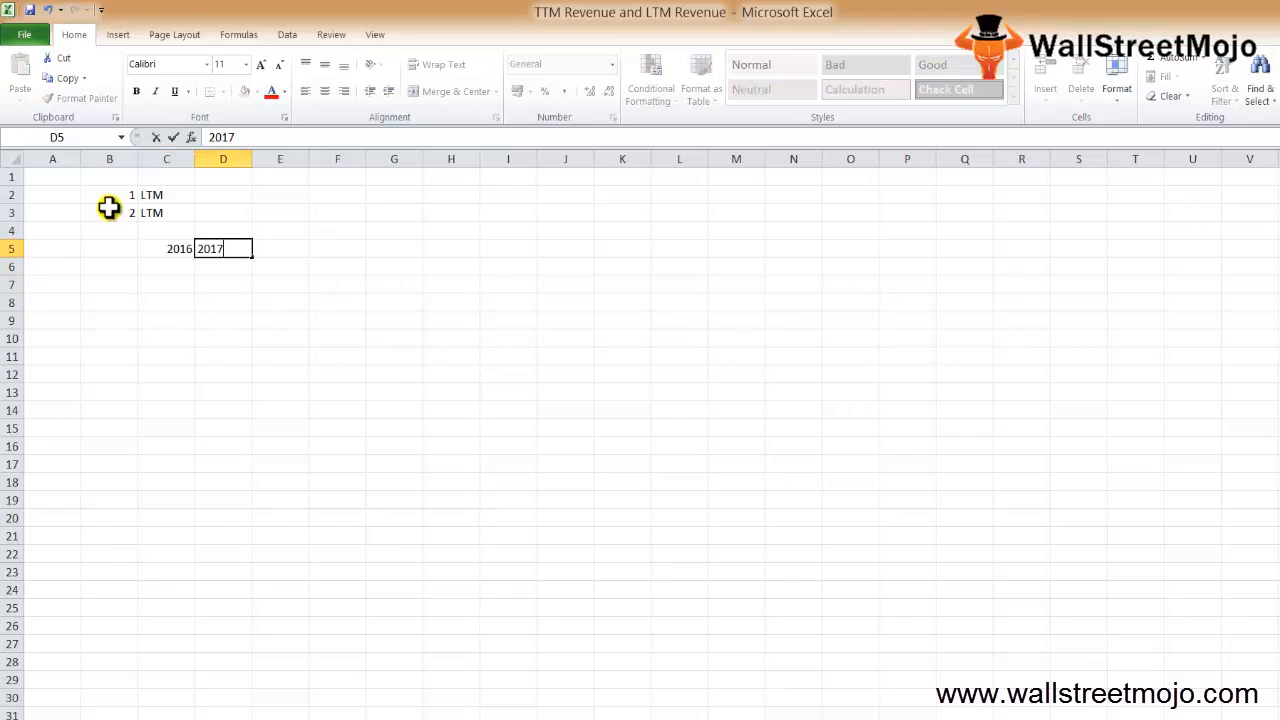
pyautogui.press('Return')
# Step: Enter the period label "July to sept" in cell B7 and its 2016 value 50000 in cell C7
pyautogui.press('Down')
pyautogui.press('Left')
pyautogui.press('Left')
pyautogui.write('J')
pyautogui.press('BackSpace')
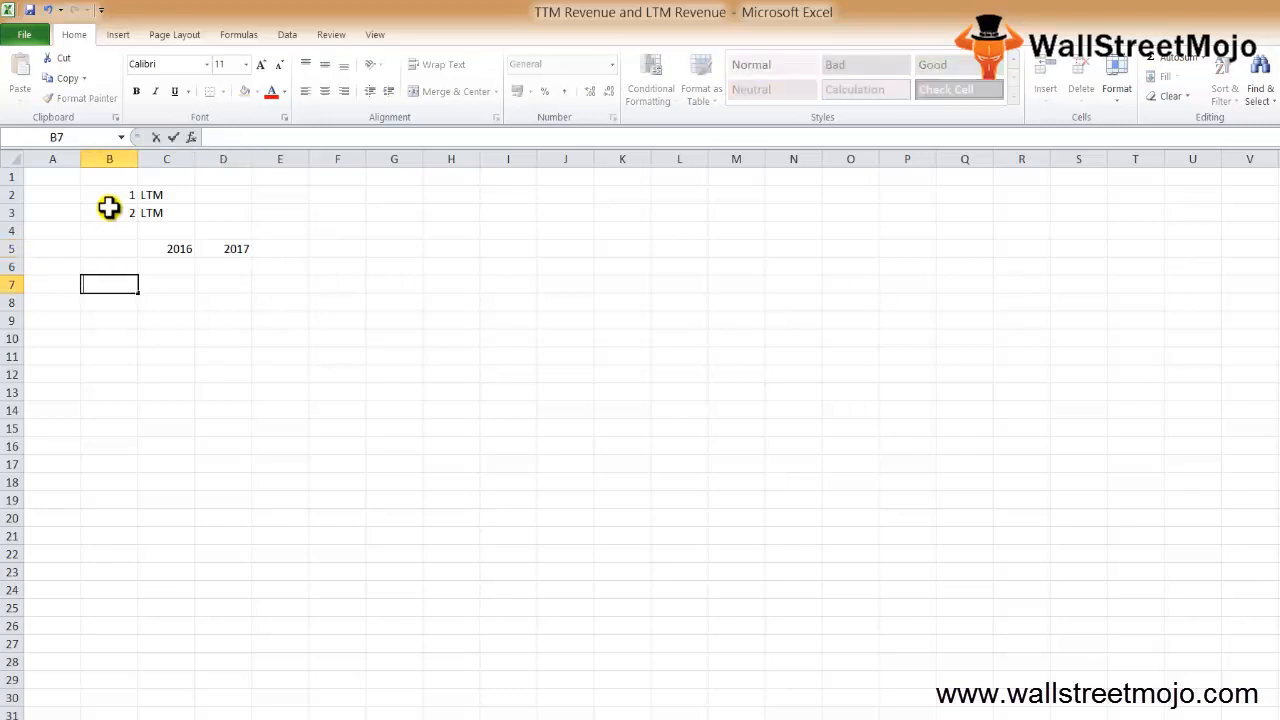
pyautogui.write('July to sept')
pyautogui.press('Return')
pyautogui.press('Up')
pyautogui.press('Right')
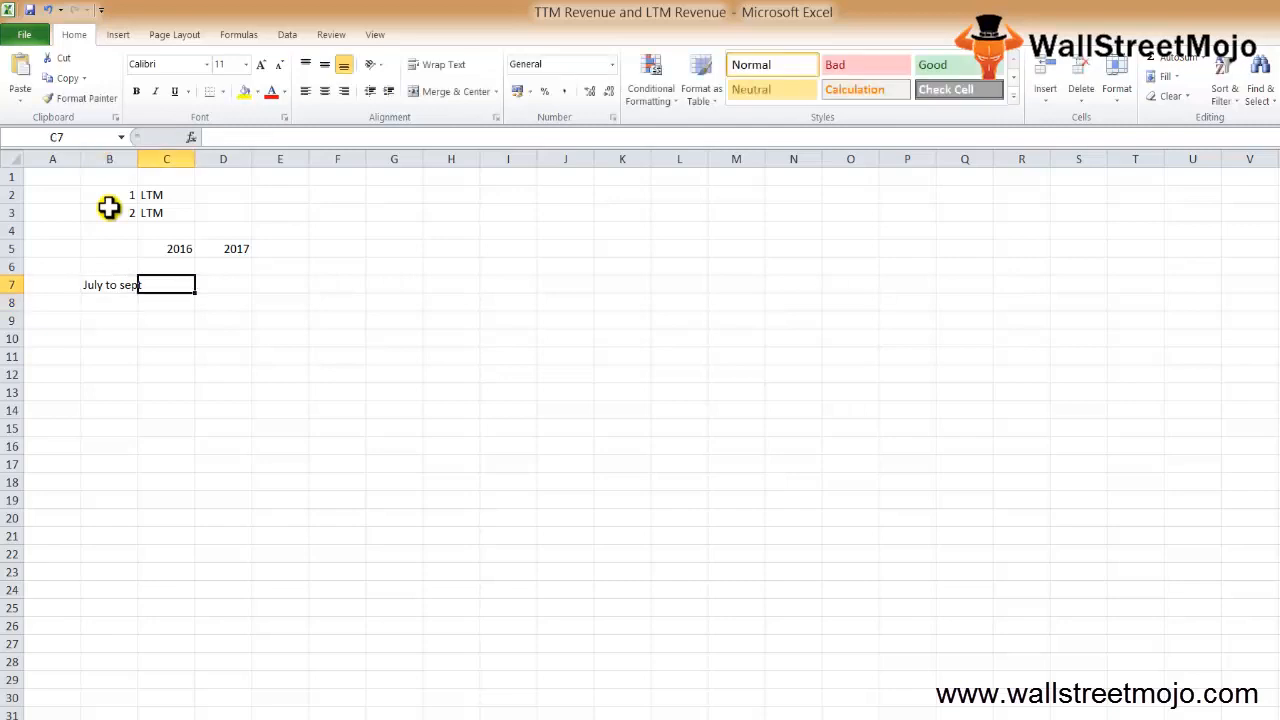
pyautogui.write('5000')
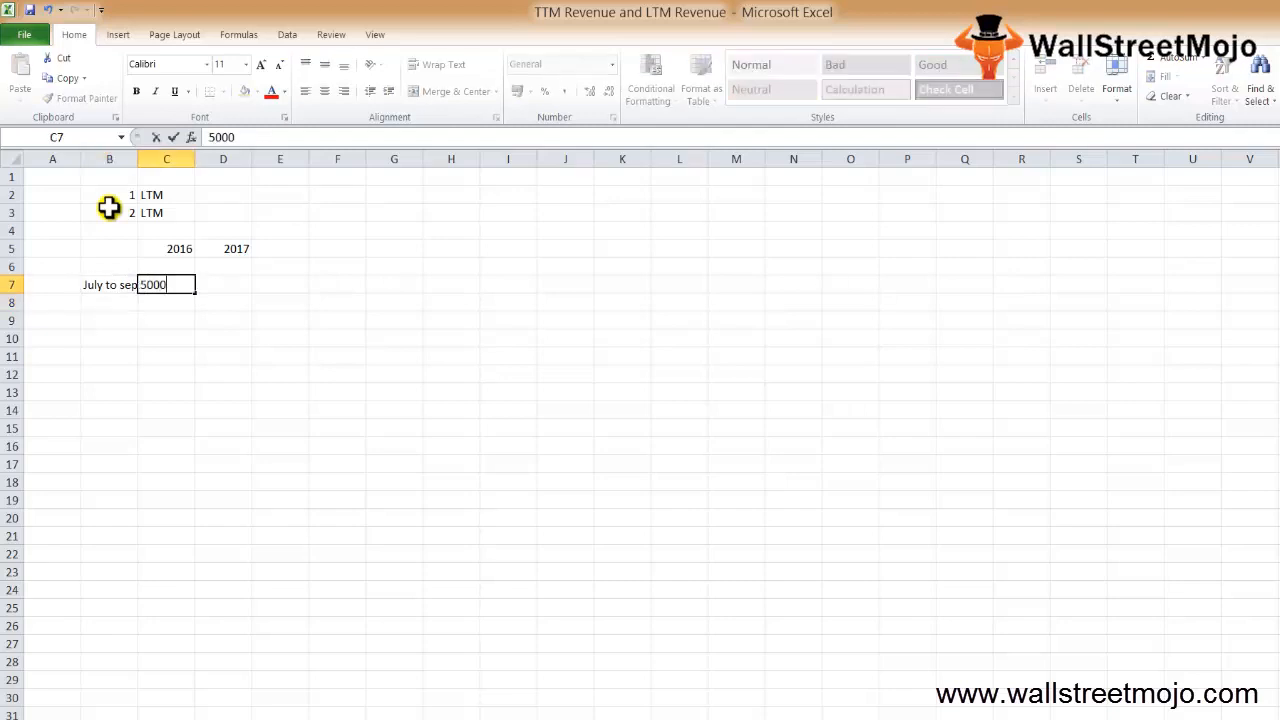
pyautogui.write('0')
# Step: Enter the period label "Oct to dec" in cell B8, below the July to sept row
pyautogui.press('Left')
pyautogui.press('Down')
pyautogui.write('O')
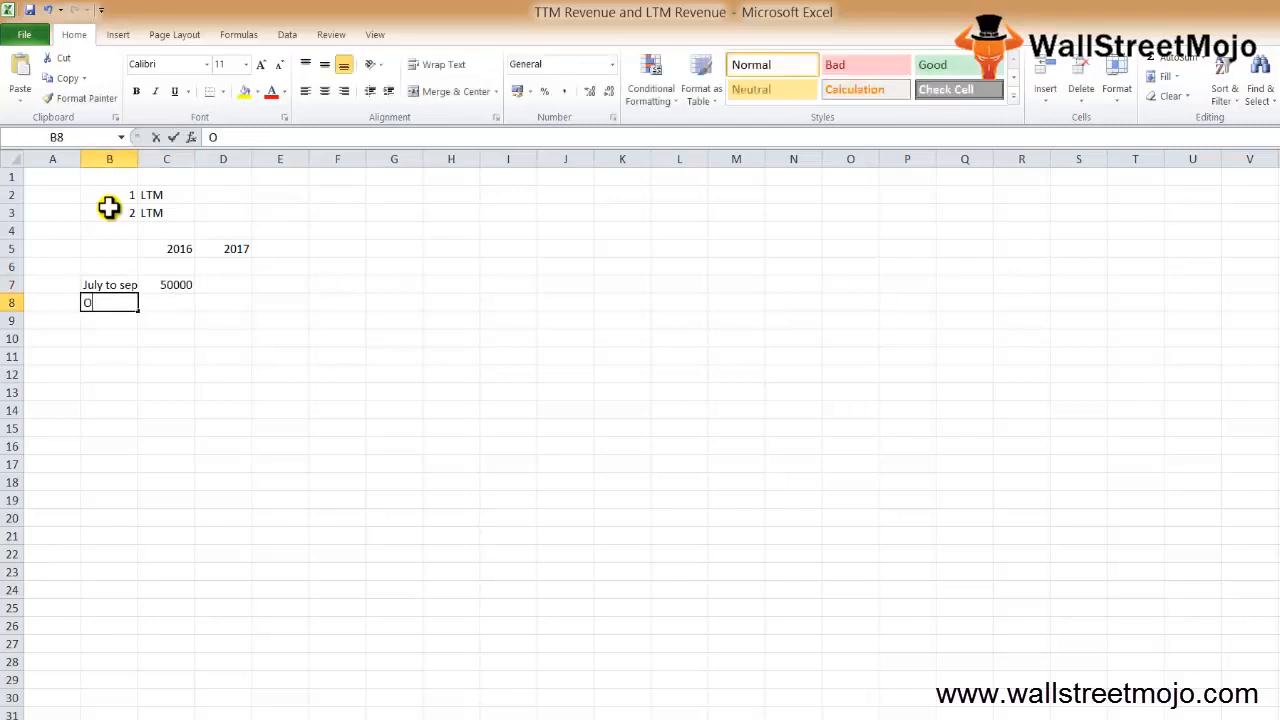
pyautogui.write('ct ot de')
pyautogui.press('BackSpace')
pyautogui.press('BackSpace')
pyautogui.press('BackSpace')
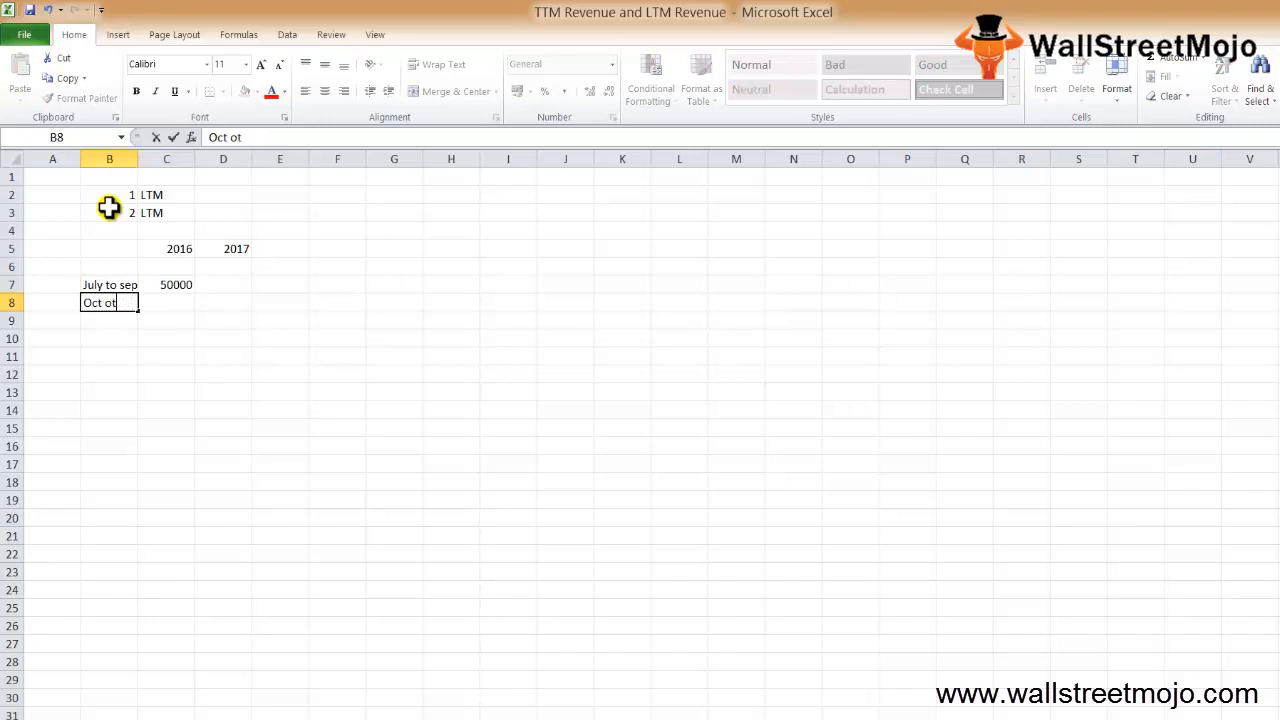
pyautogui.press('BackSpace')
pyautogui.press('BackSpace')
pyautogui.write('to dec')
pyautogui.press('Return')
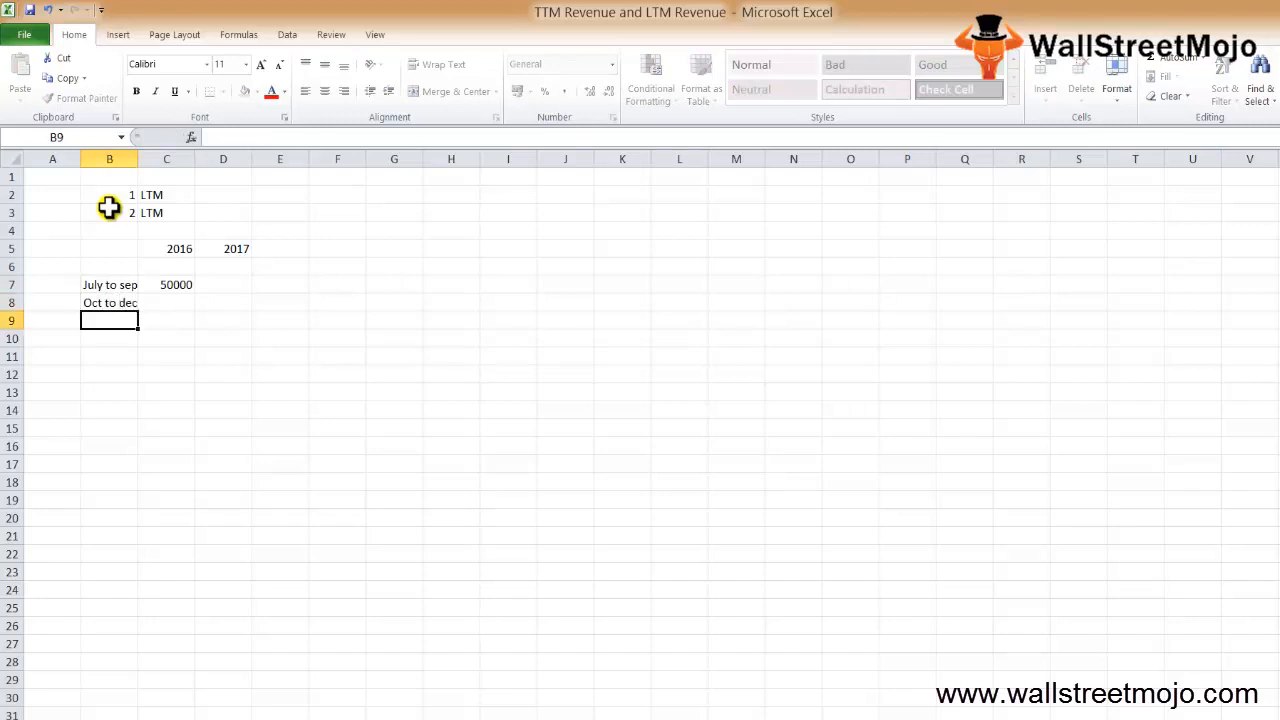
# Step: Enter the 2016 Oct to dec revenue of 62000 in cell C8
pyautogui.press('Up')
pyautogui.press('Right')
pyautogui.write('600')
pyautogui.press('BackSpace')
pyautogui.press('BackSpace')
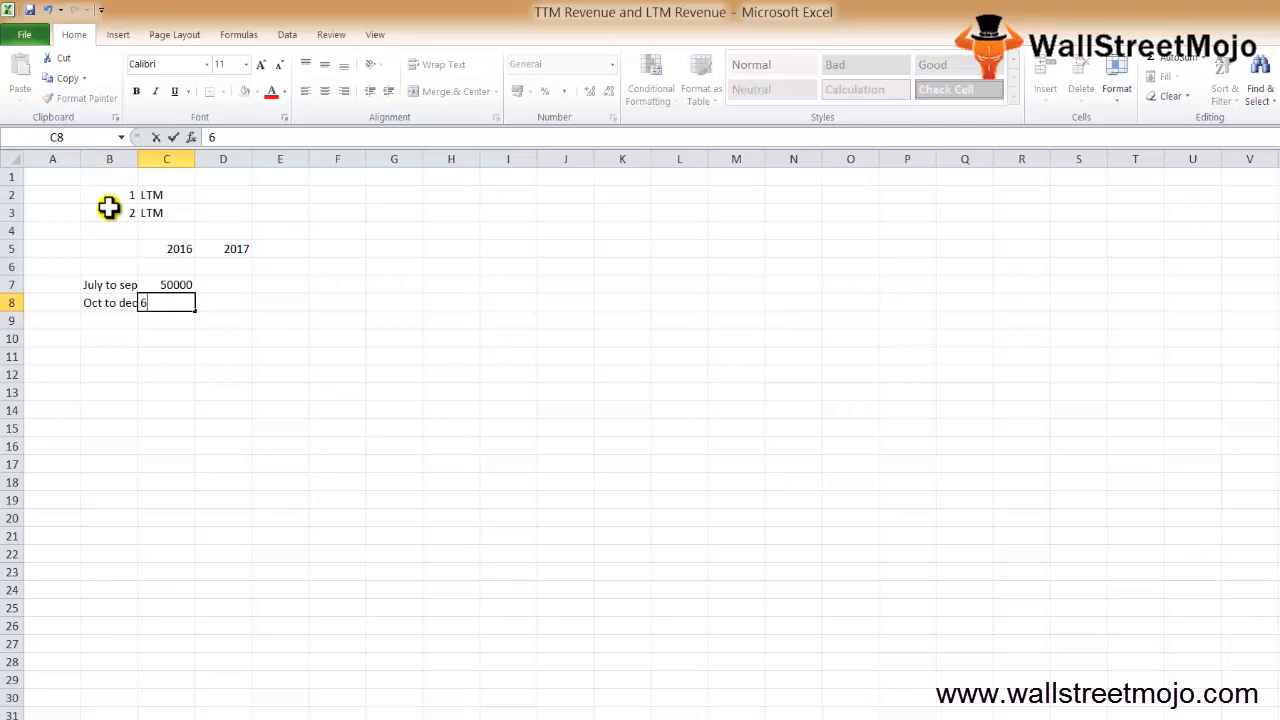
pyautogui.write('2000')
pyautogui.press('Return')
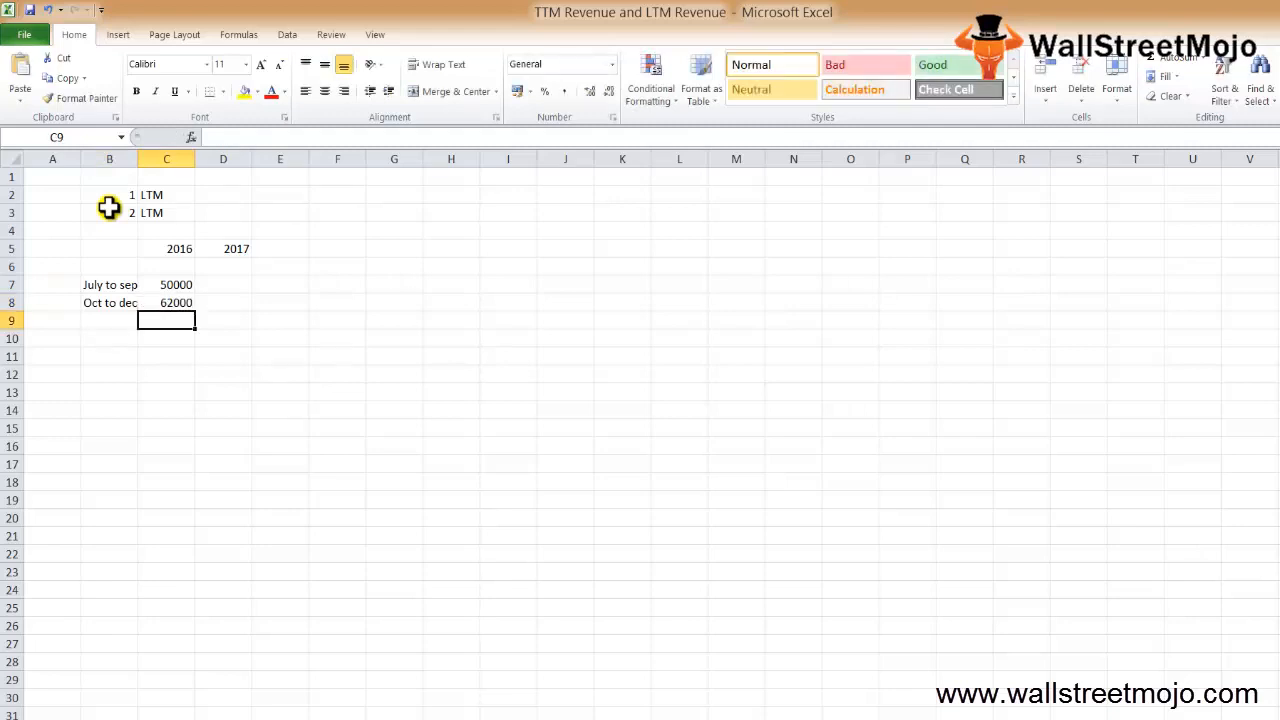
# Step: Enter the period label "Jan to mar" in cell B9, below the Oct to dec row
pyautogui.press('Up')
pyautogui.press('Left')
pyautogui.press('Down')
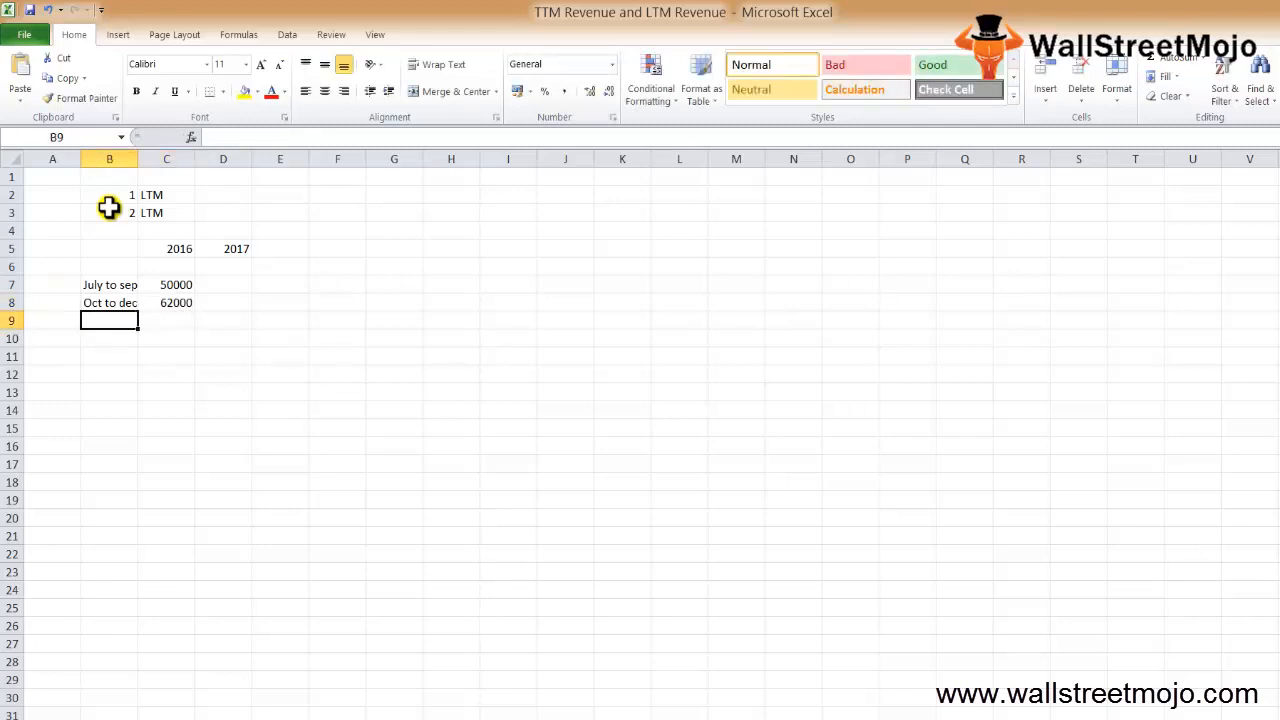
pyautogui.write('Jan to mar')
pyautogui.press('Return')
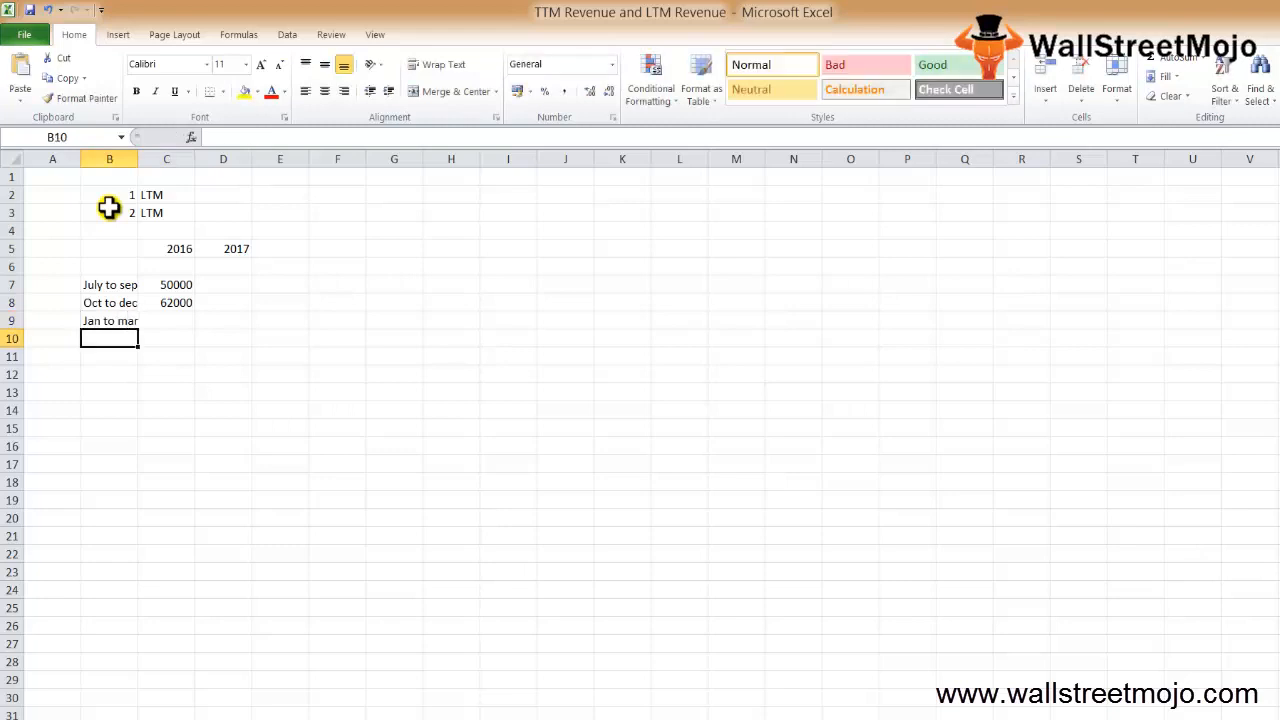
# Step: Enter the 2017 Jan to mar revenue of 54000 in cell D9
pyautogui.press('Up')
pyautogui.press('Right')
pyautogui.press('Right')
pyautogui.write('5')
pyautogui.press('BackSpace')
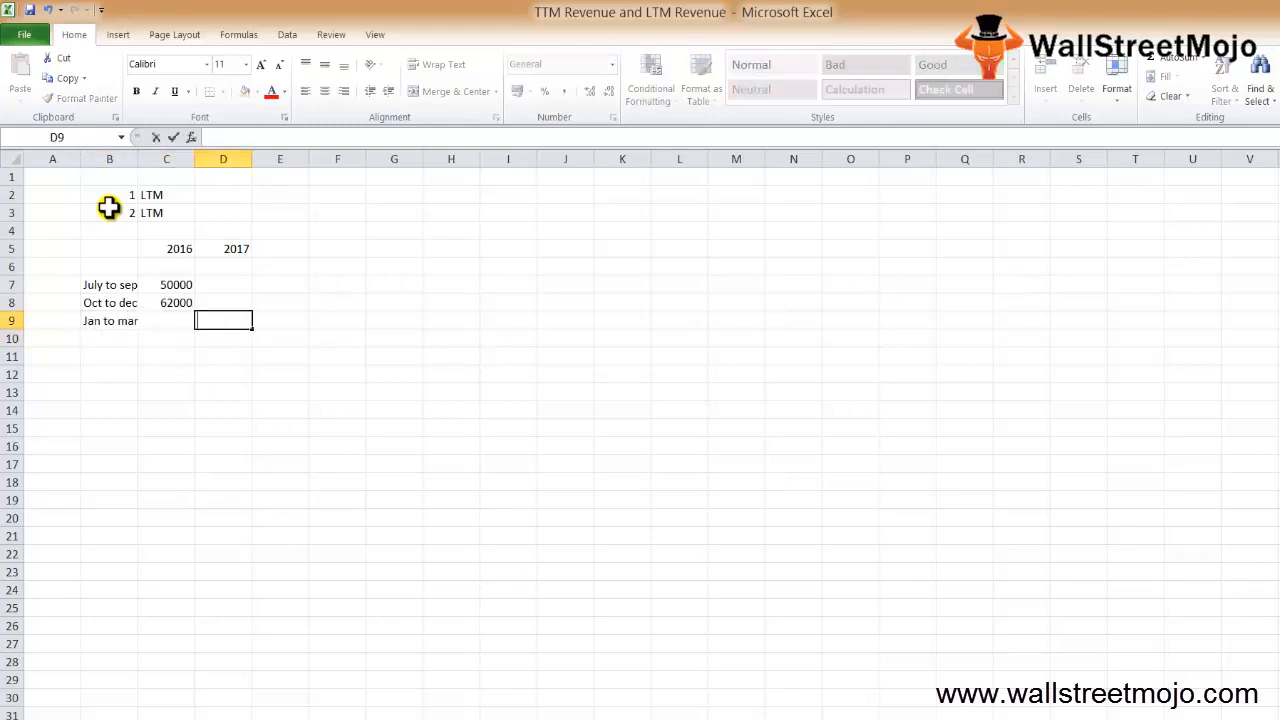
pyautogui.write('5')
pyautogui.press('BackSpace')
pyautogui.write('54000')
pyautogui.press('Return')
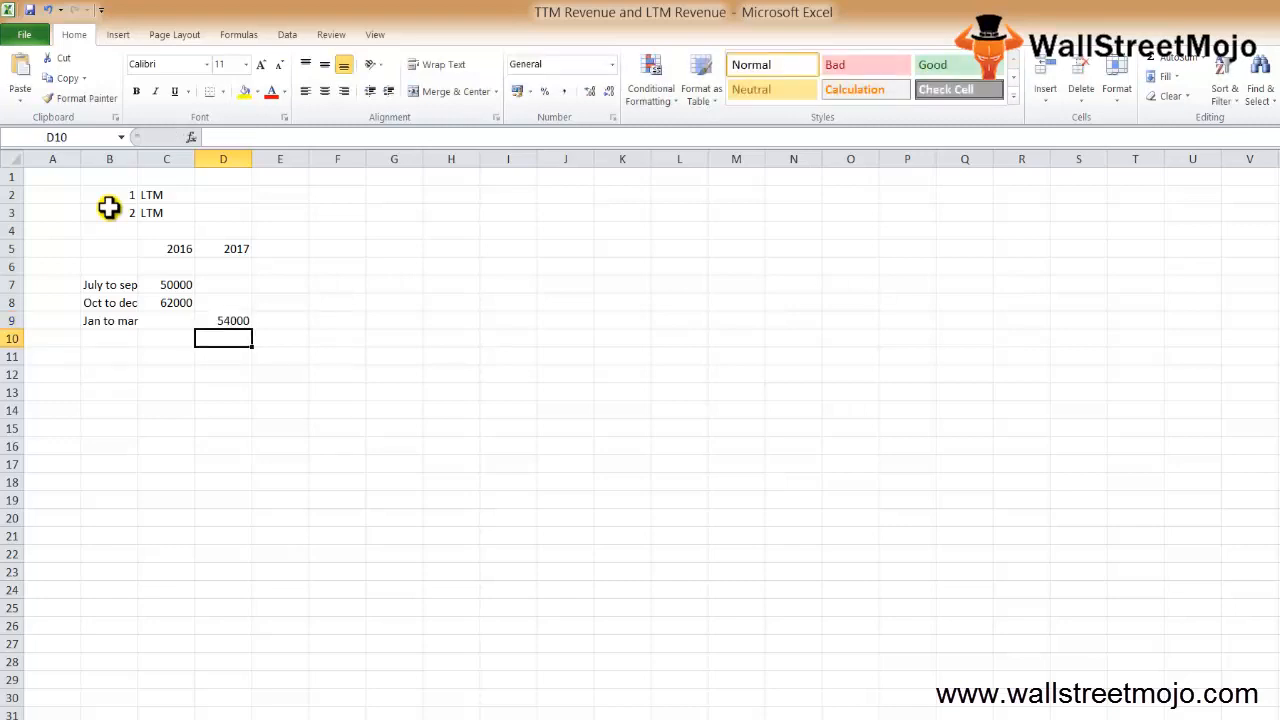
# Step: Enter the next two 2017 revenue values, 49000 in cell D10 and 57000 in cell D11
pyautogui.write('49000')
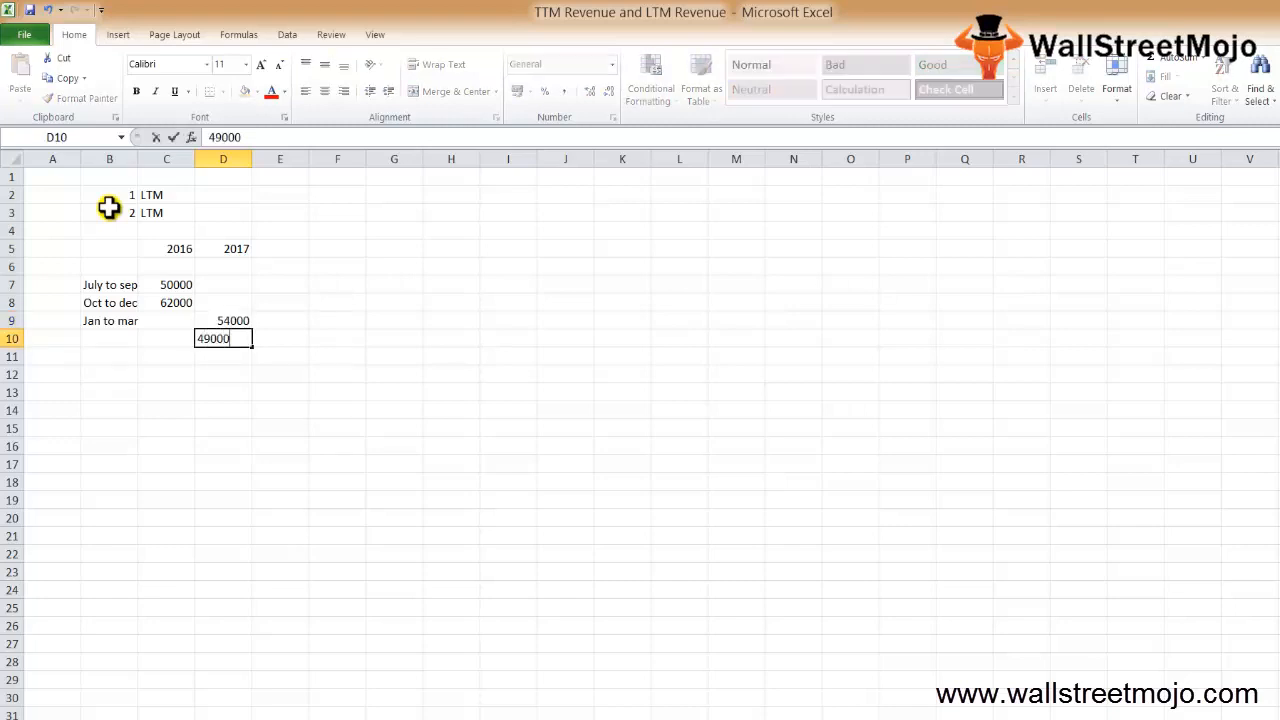
pyautogui.press('Return')
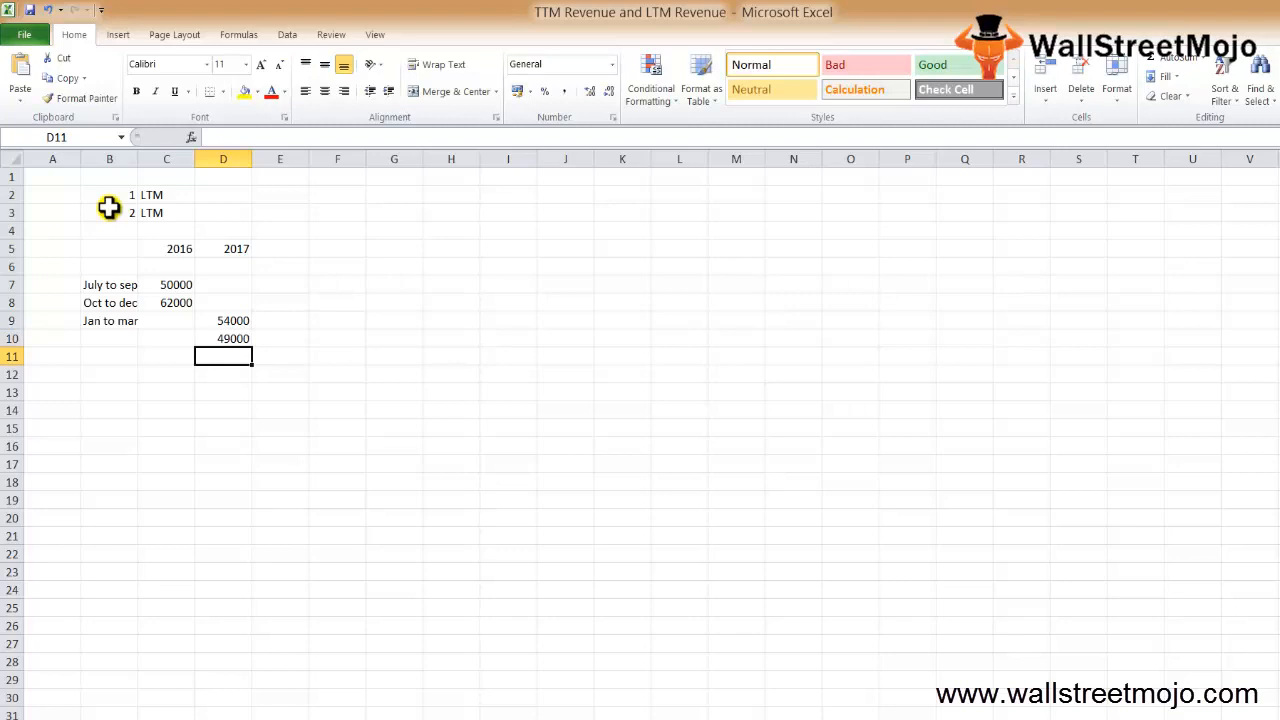
pyautogui.write('57000')
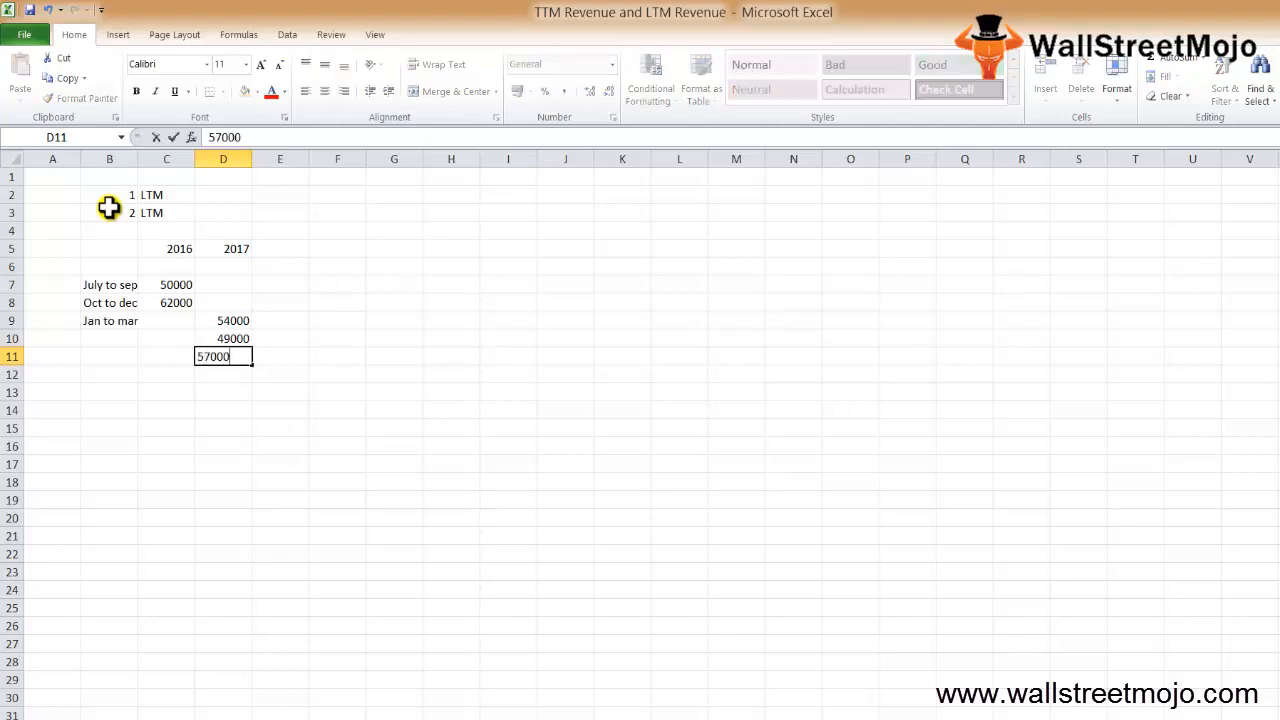
pyautogui.press('Left')
# Step: Enter the period labels "Jan to mar", "April to june" and "July to sept" in cells B10, B11 and B12
pyautogui.press('Up')
pyautogui.press('Left')
pyautogui.press('Left')
pyautogui.press('Right')
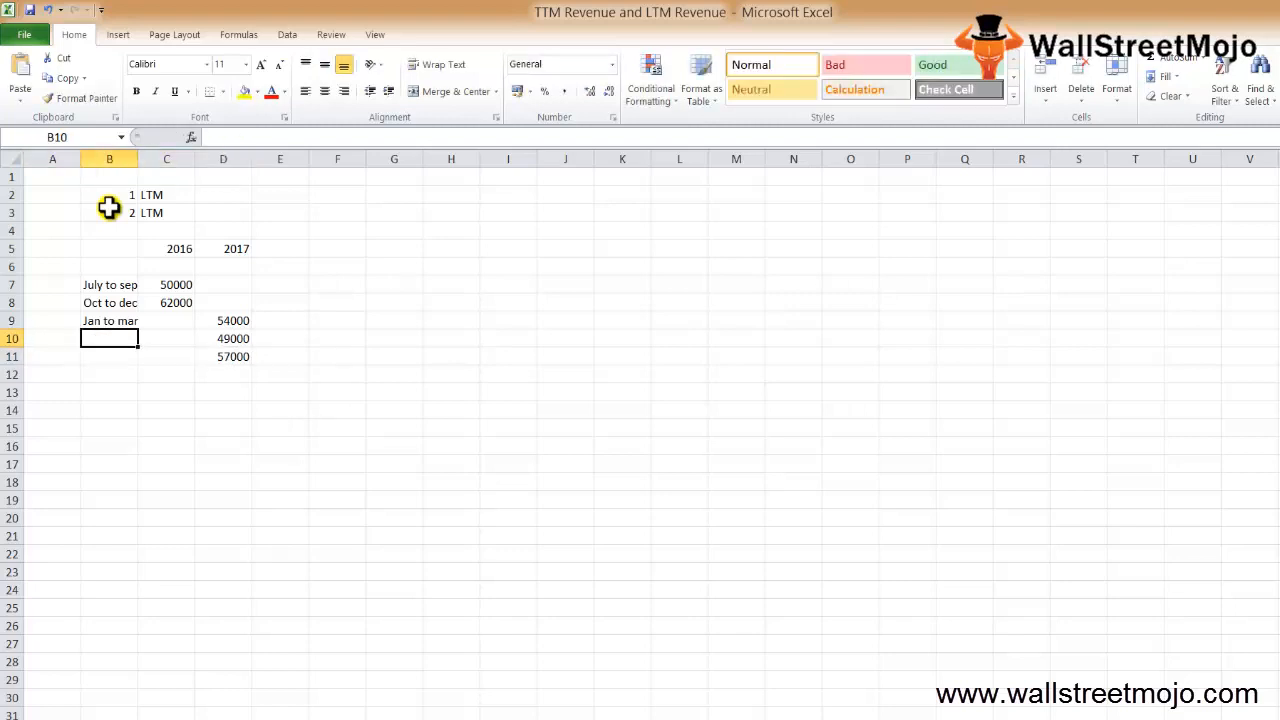
pyautogui.write('Jan to mar')
pyautogui.press('Return')
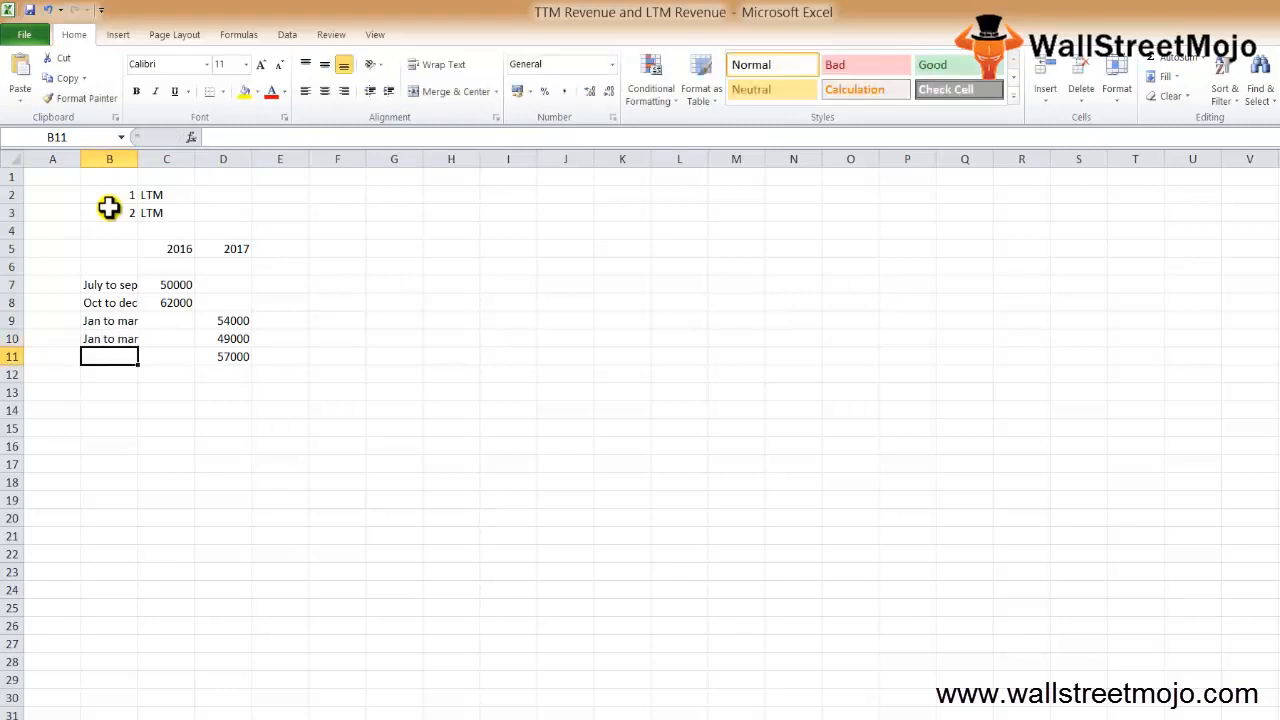
pyautogui.write('April to')
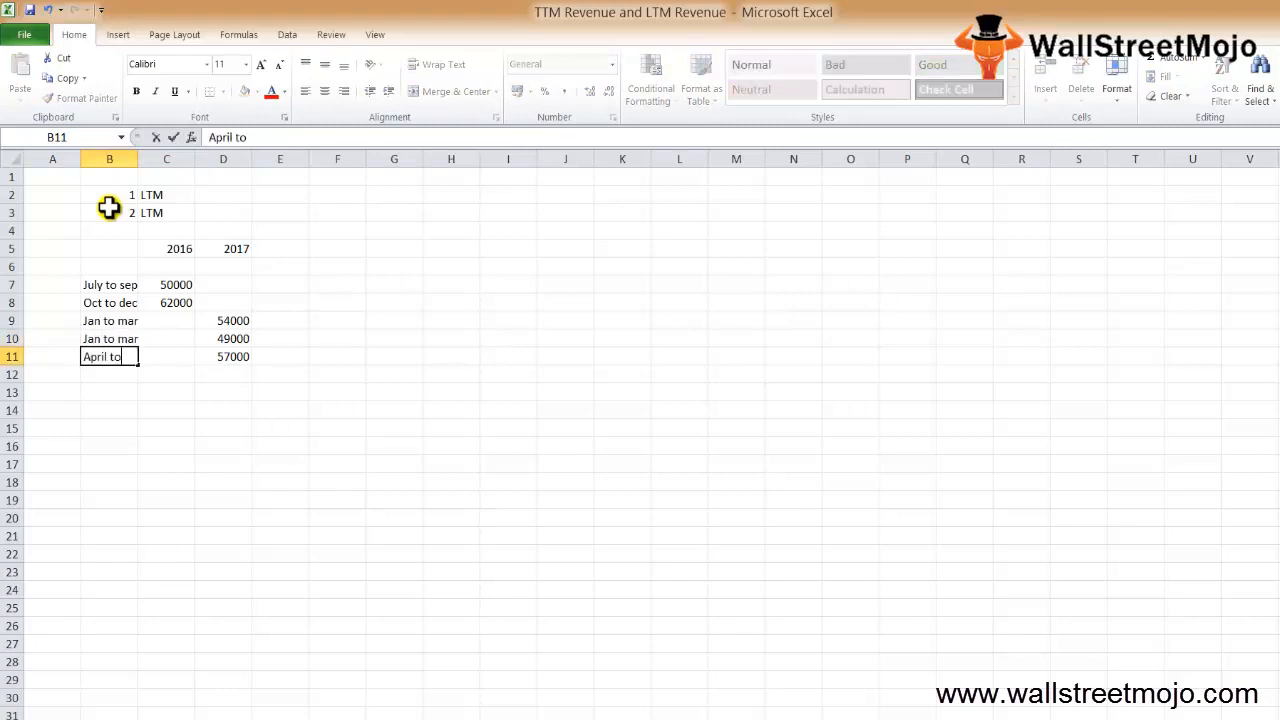
pyautogui.write(' june')
pyautogui.press('Return')
pyautogui.write('July t')
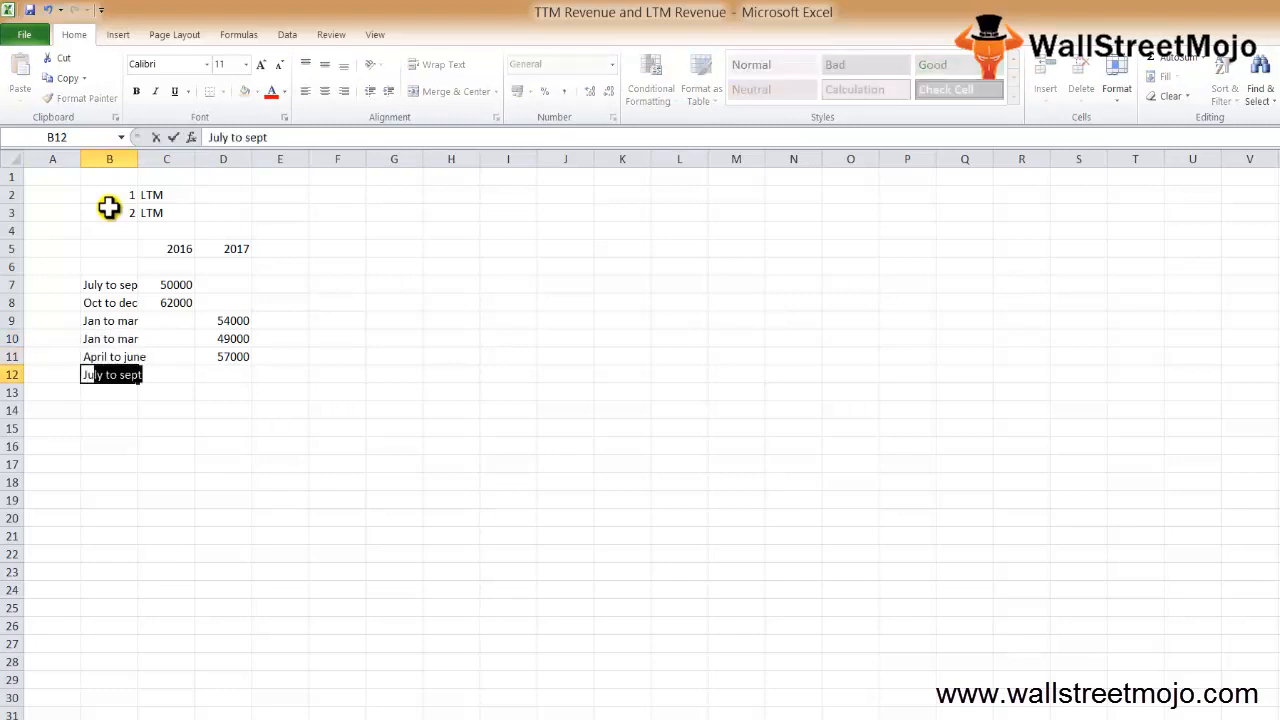
pyautogui.write('o sept')
pyautogui.press('Return')
# Step: Move the labels in B10:B12 up one row to B9:B11, overwriting the duplicate "Jan to mar" label
pyautogui.press('Up')
pyautogui.press('Up')
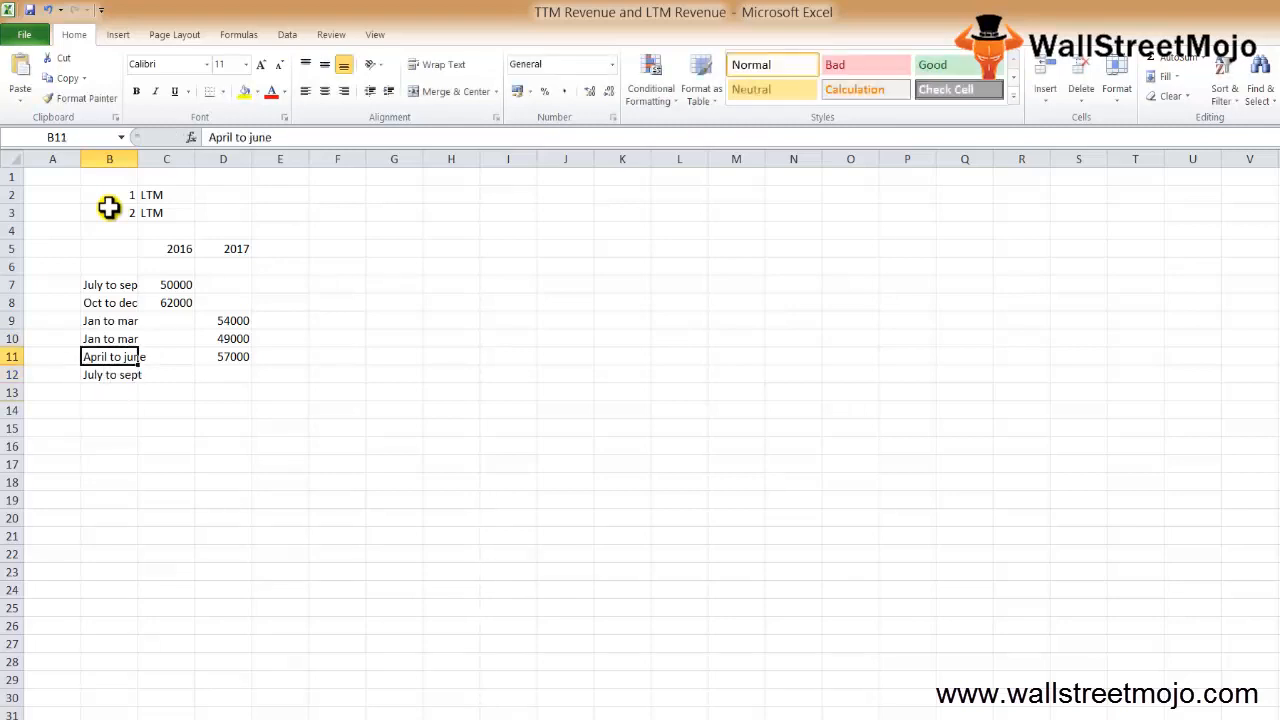
pyautogui.press('Down')
pyautogui.press('Right')
pyautogui.press('Right')
pyautogui.press('Up')
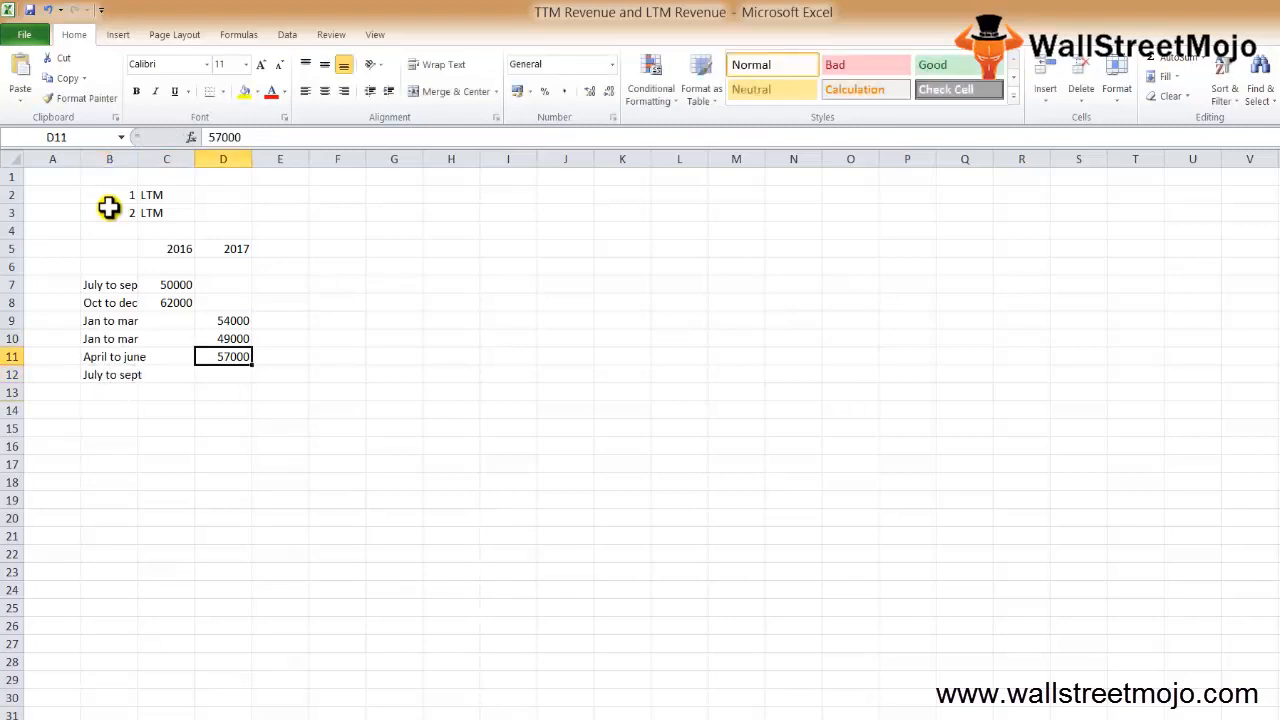
pyautogui.press('Up')
pyautogui.press('Left')
pyautogui.press('Up')
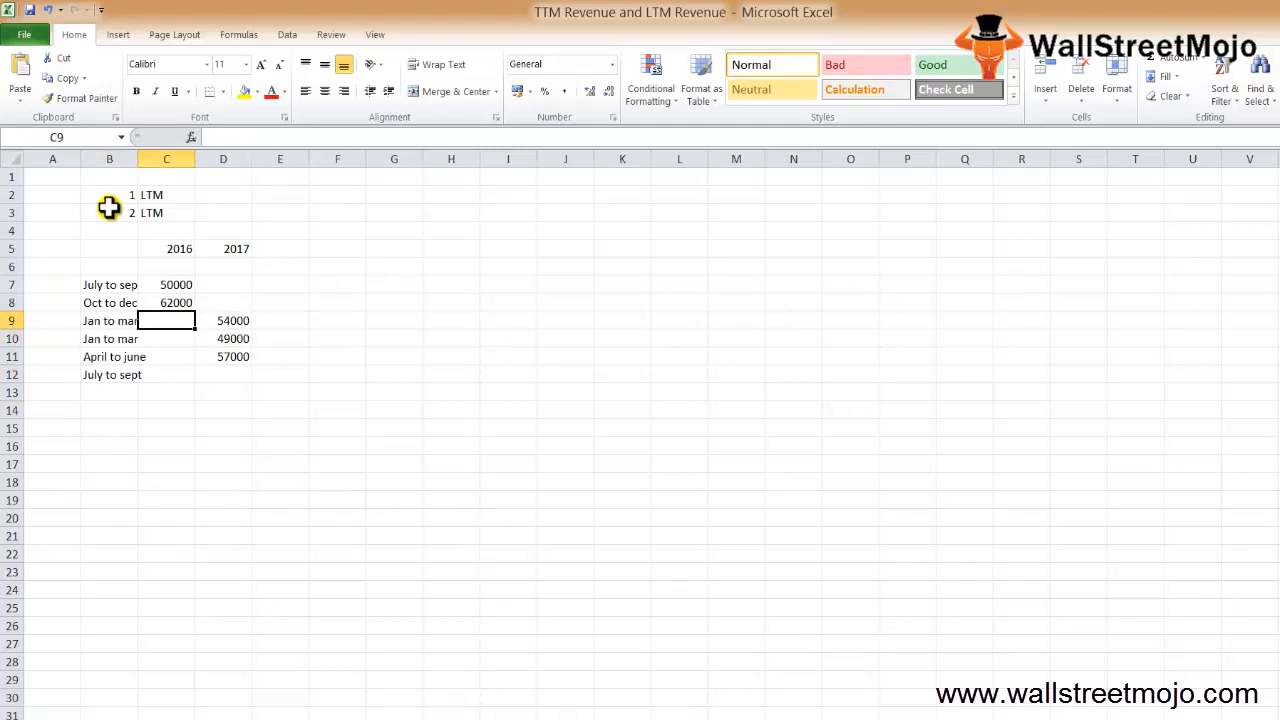
pyautogui.press('Down')
pyautogui.press('Down')
pyautogui.press('Up')
pyautogui.press('Up')
pyautogui.press('Down')
pyautogui.press('Left')
pyautogui.hotkey('shift', 'Down')
pyautogui.hotkey('shift', 'Down')
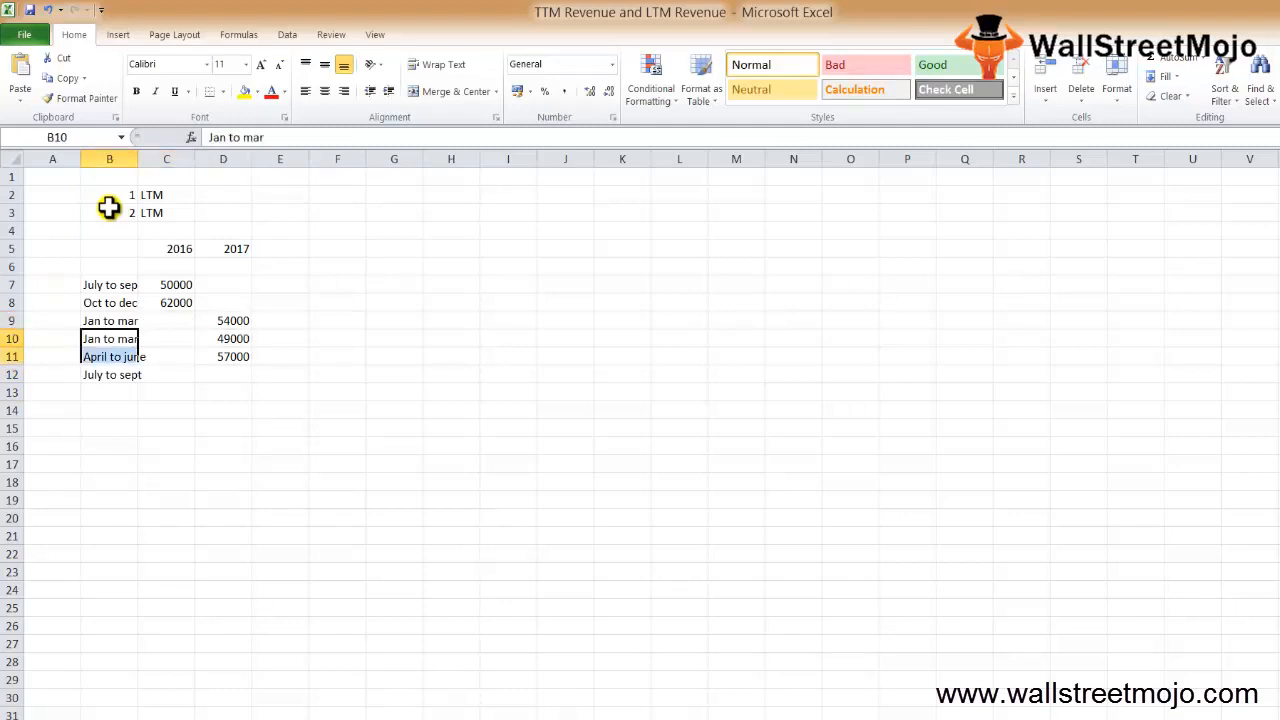
pyautogui.hotkey('ctrl', 'x')
pyautogui.press('Up')
pyautogui.hotkey('ctrl', 'v')
pyautogui.press('Down')
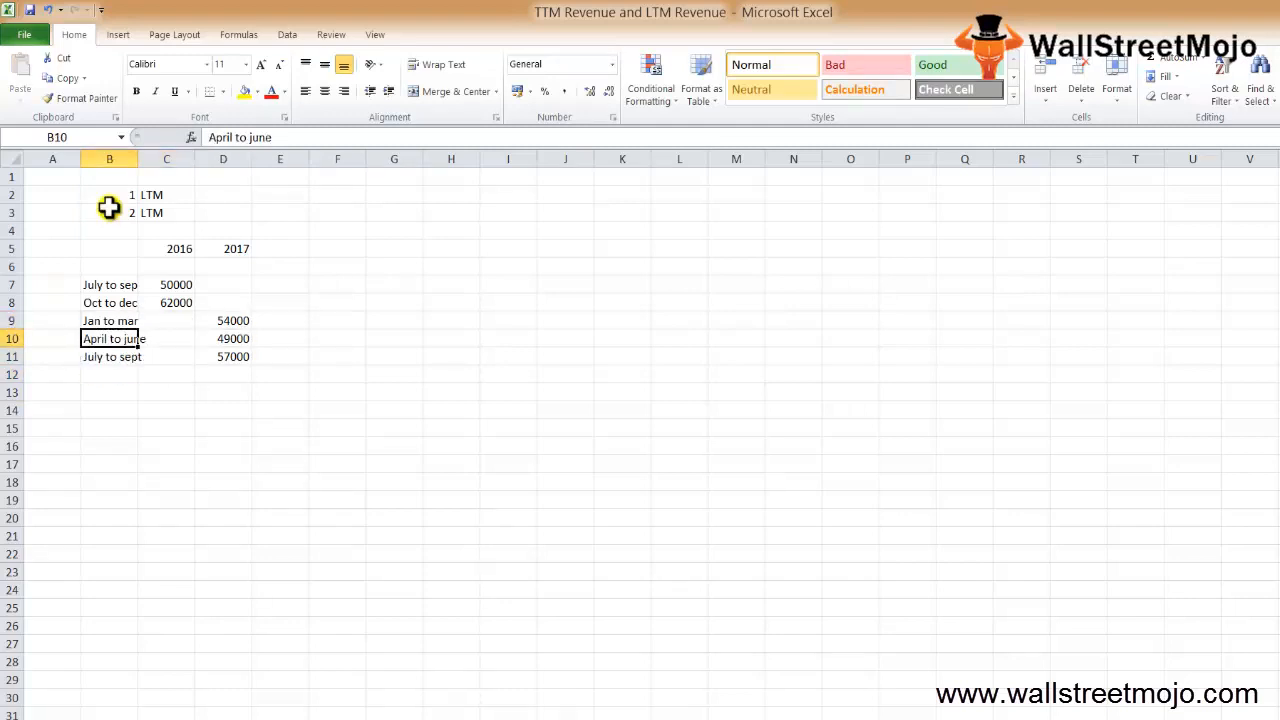
# Step: Review the 2016 and 2017 quarterly revenue values in the table against their period labels
pyautogui.press('Right')
pyautogui.press('Down')
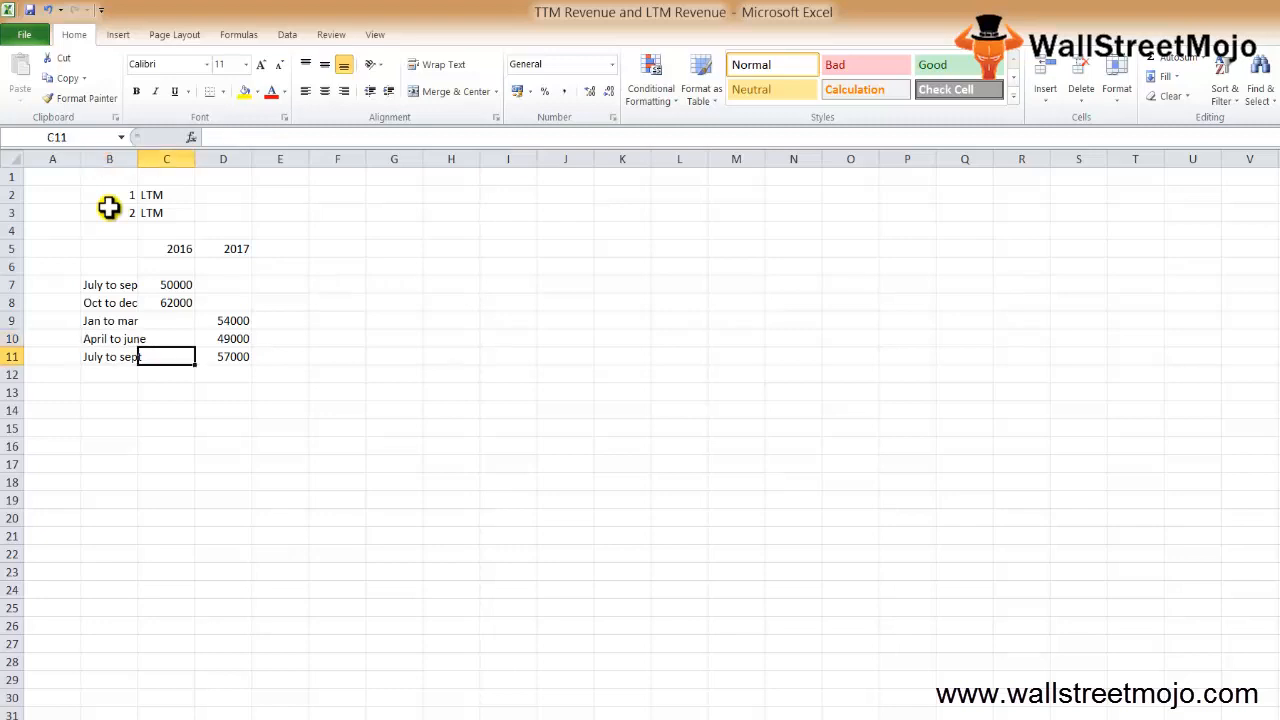
pyautogui.press('Up')
pyautogui.hotkey('ctrl', 'space')
pyautogui.press('Right')
pyautogui.hotkey('ctrl', 'space')
pyautogui.press('Down')
pyautogui.press('Down')
pyautogui.press('Down')
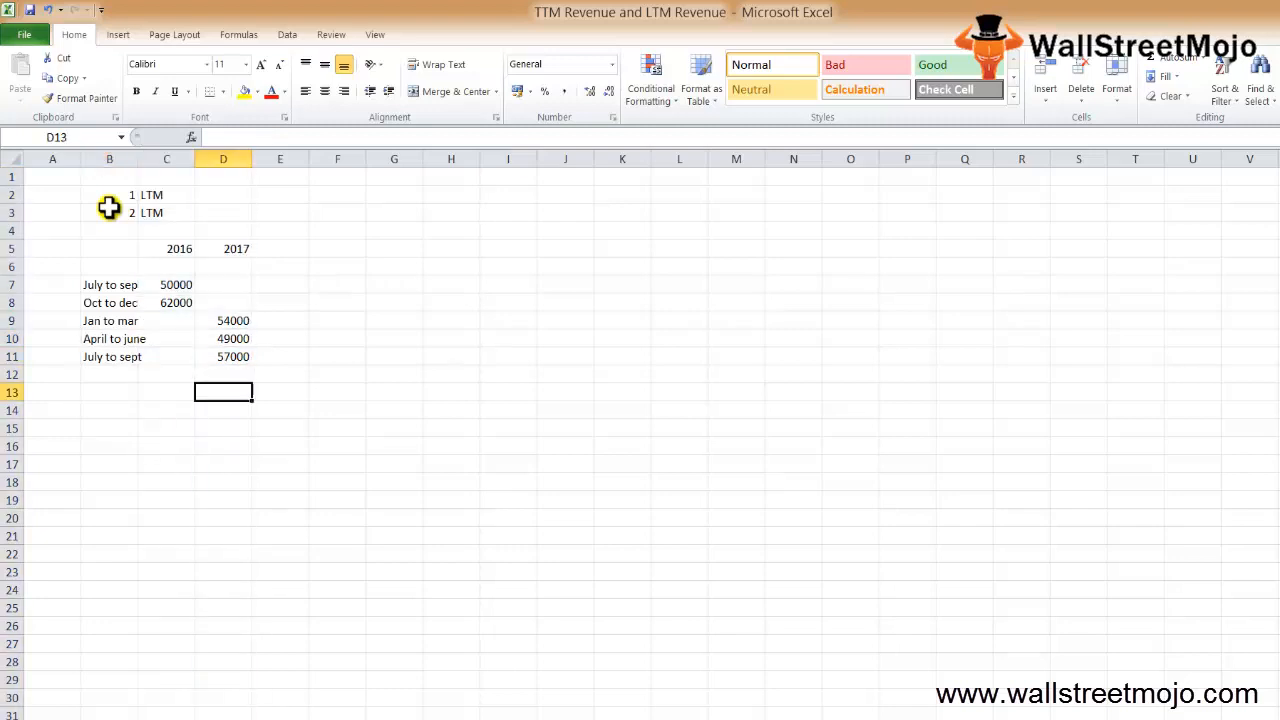
pyautogui.press('Down')
pyautogui.press('Left')
pyautogui.press('Up')
pyautogui.press('Up')
pyautogui.press('Up')
pyautogui.press('Up')
pyautogui.press('Up')
pyautogui.press('Up')
pyautogui.press('Up')
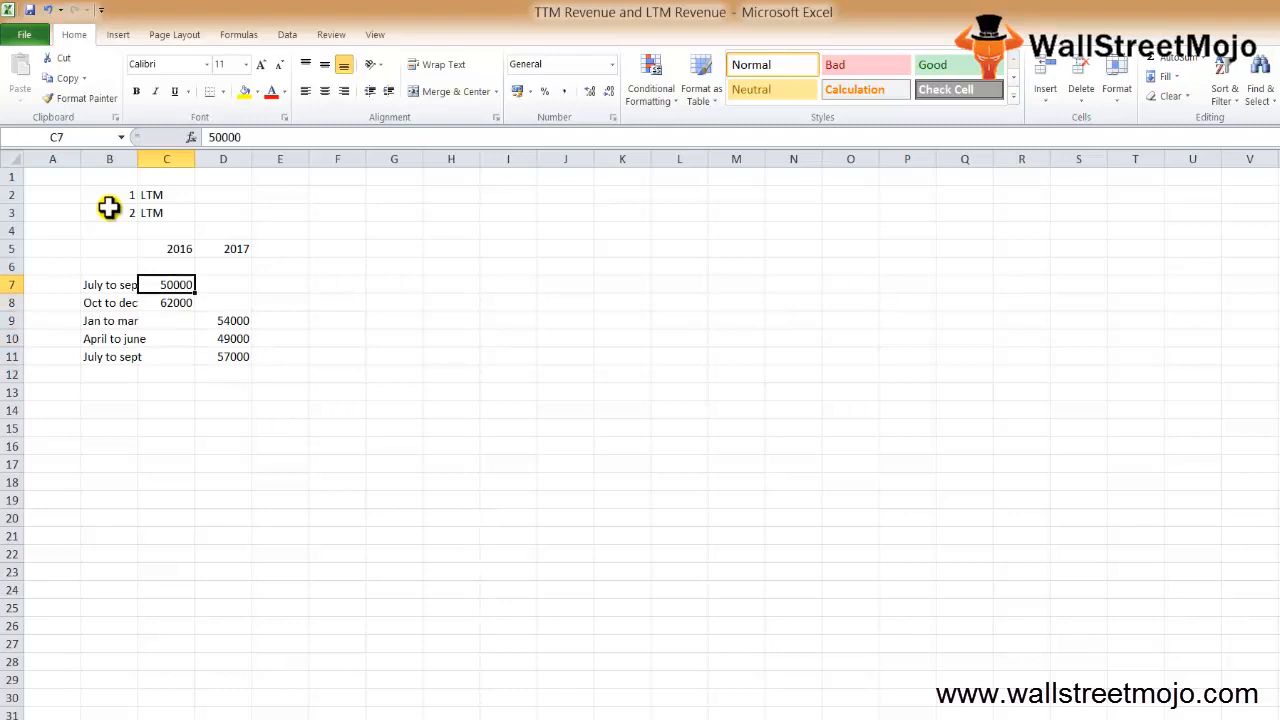
pyautogui.press('Down')
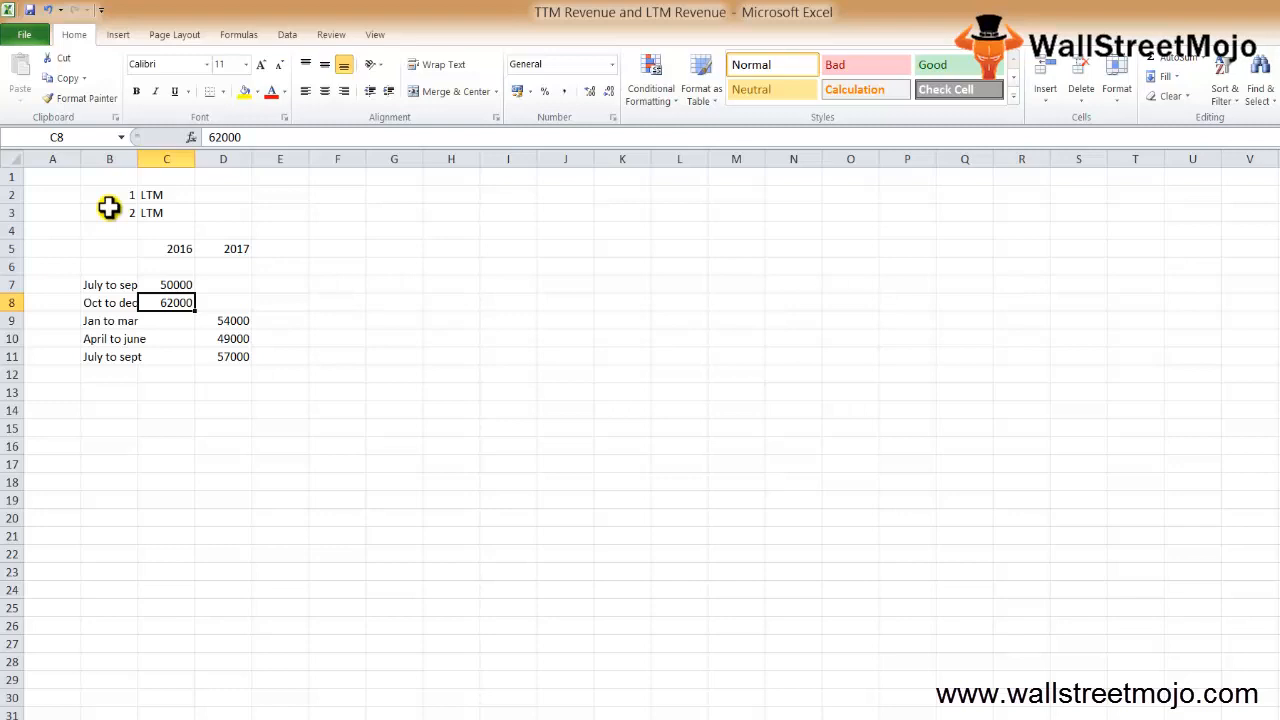
pyautogui.press('Down')
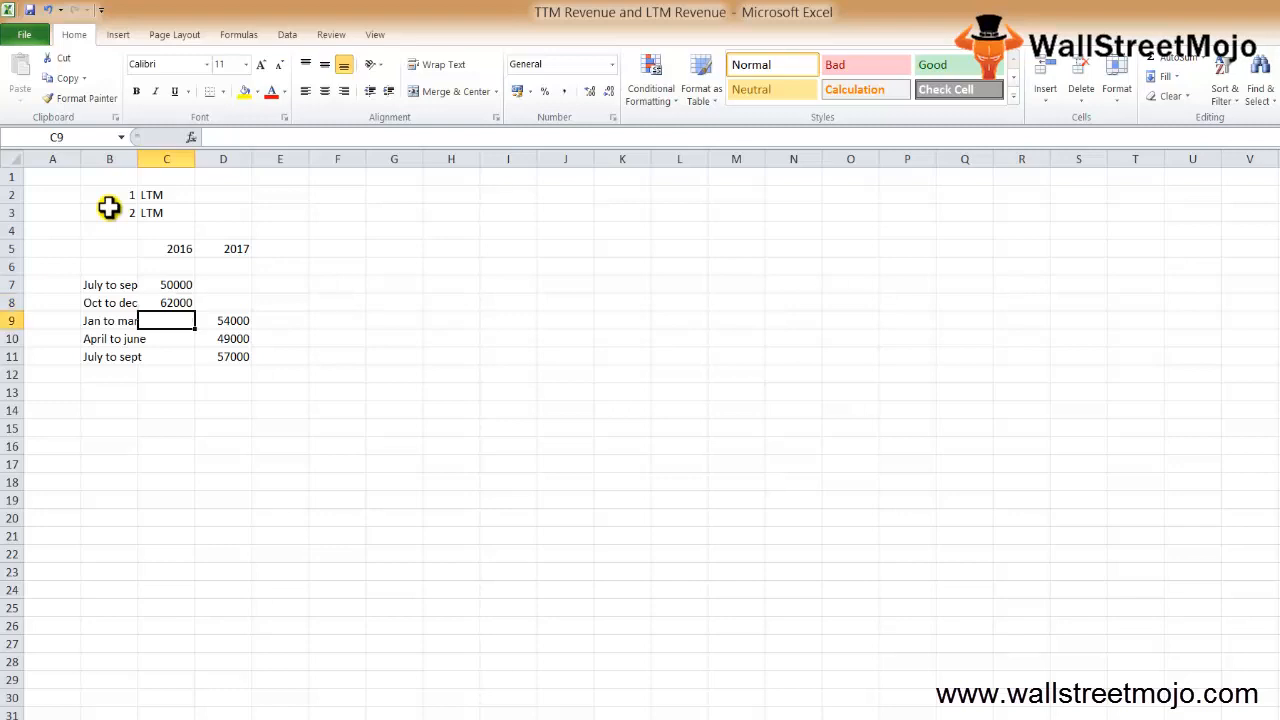
# Step: Enter the label TTM in cell B13, two rows below the July to sept row
pyautogui.press('Down')
pyautogui.press('Down')
pyautogui.press('Down')
pyautogui.press('Down')
pyautogui.press('Left')
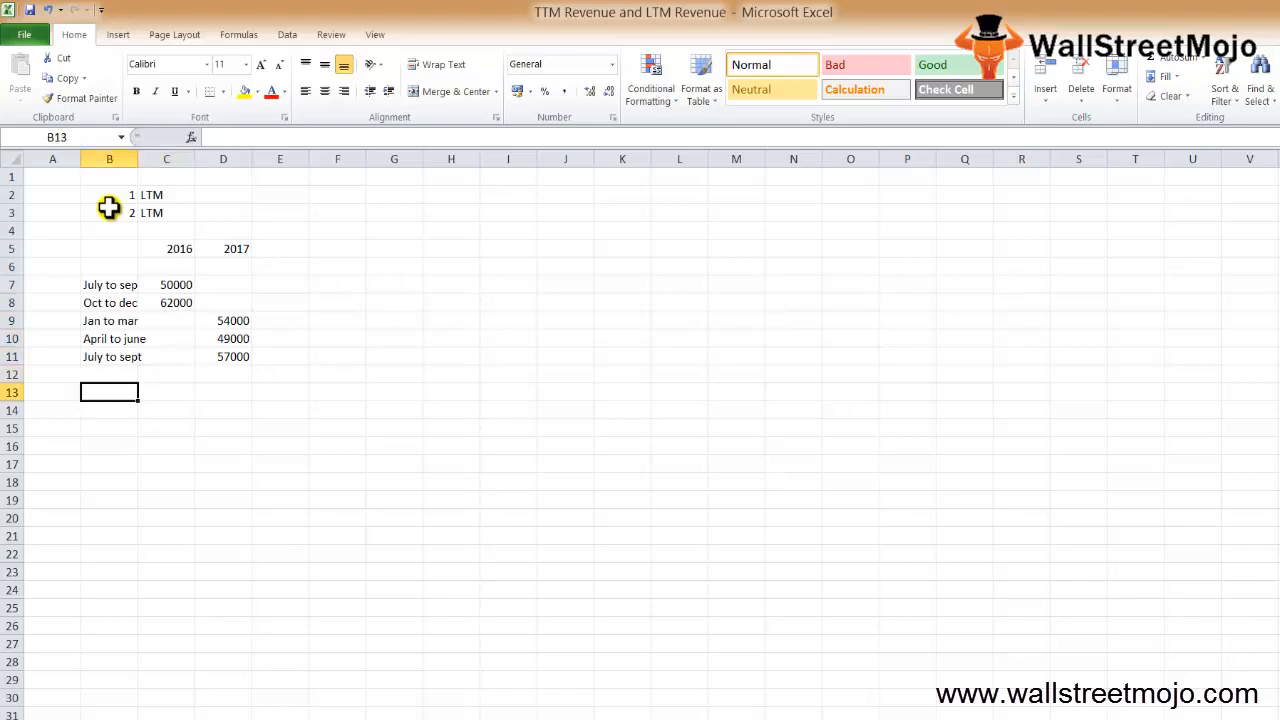
pyautogui.write('TTM')
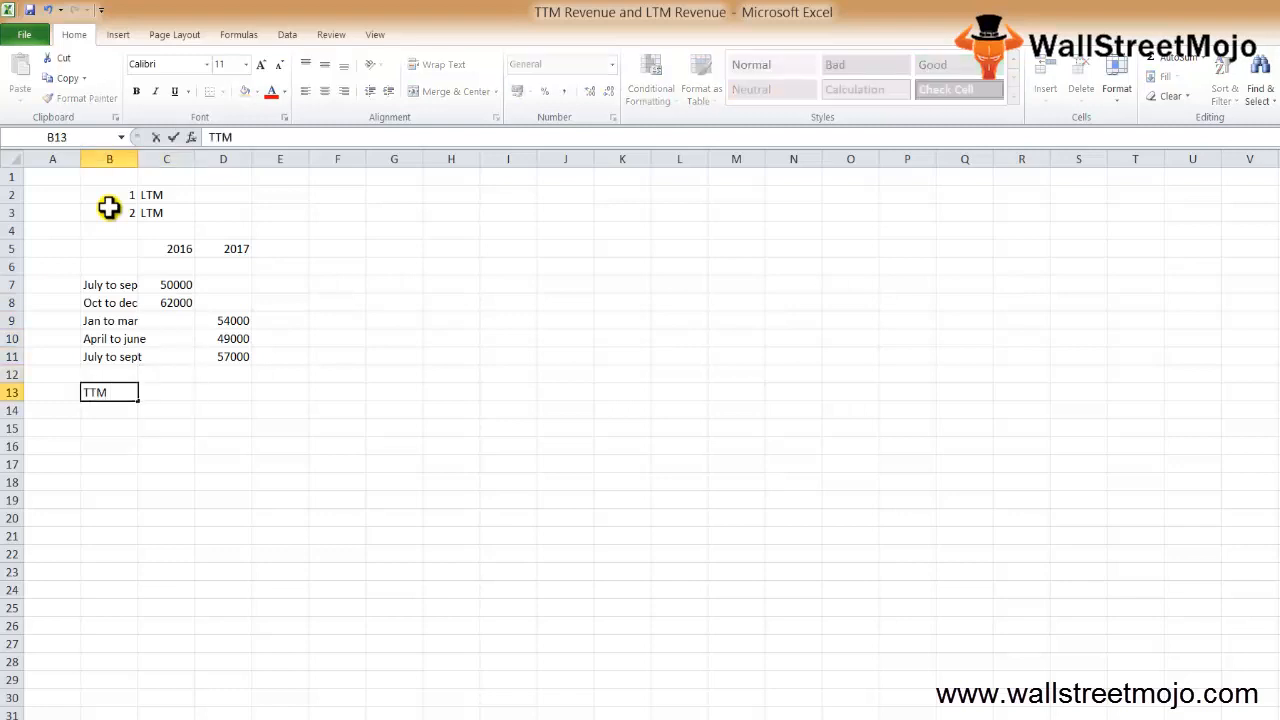
pyautogui.press('Return')
# Step: Begin the TTM formula in cell C13 by adding the two 2016 quarterly values, =C7+C8
pyautogui.press('Up')
pyautogui.press('Right')
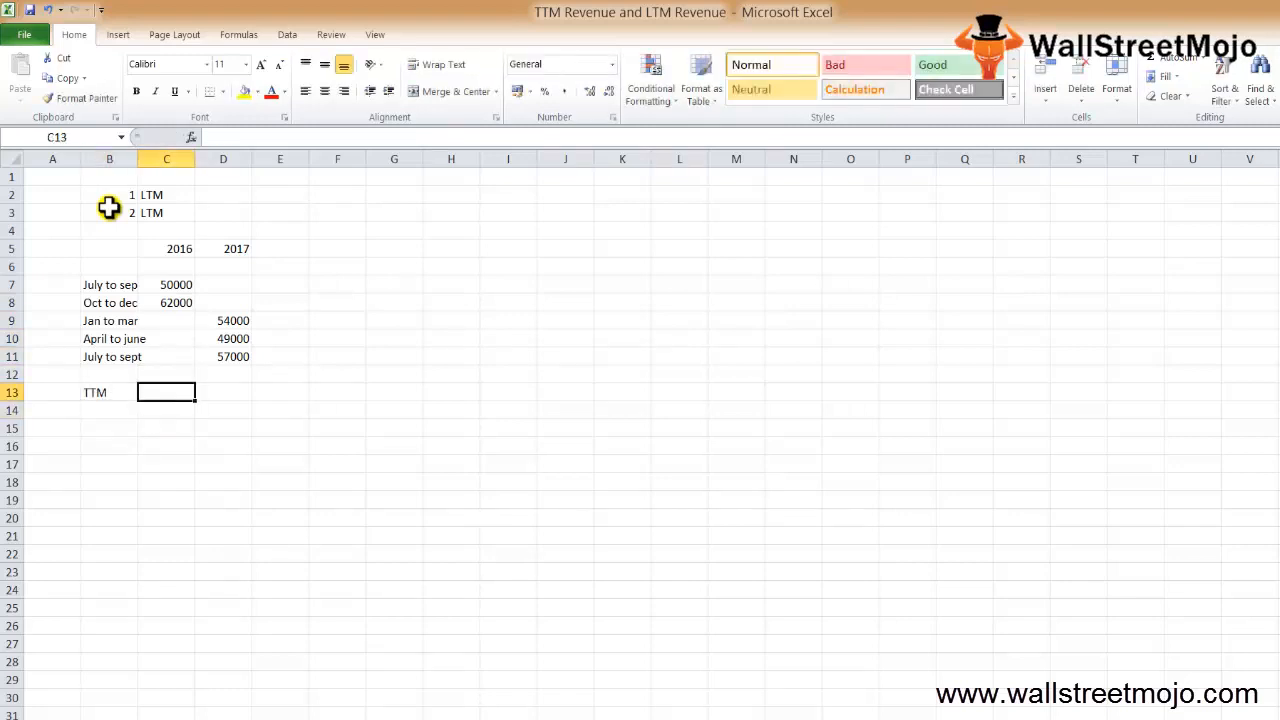
pyautogui.write('=')
pyautogui.press('Up')
pyautogui.press('Up')
pyautogui.press('Up')
pyautogui.press('Up')
pyautogui.press('Up')
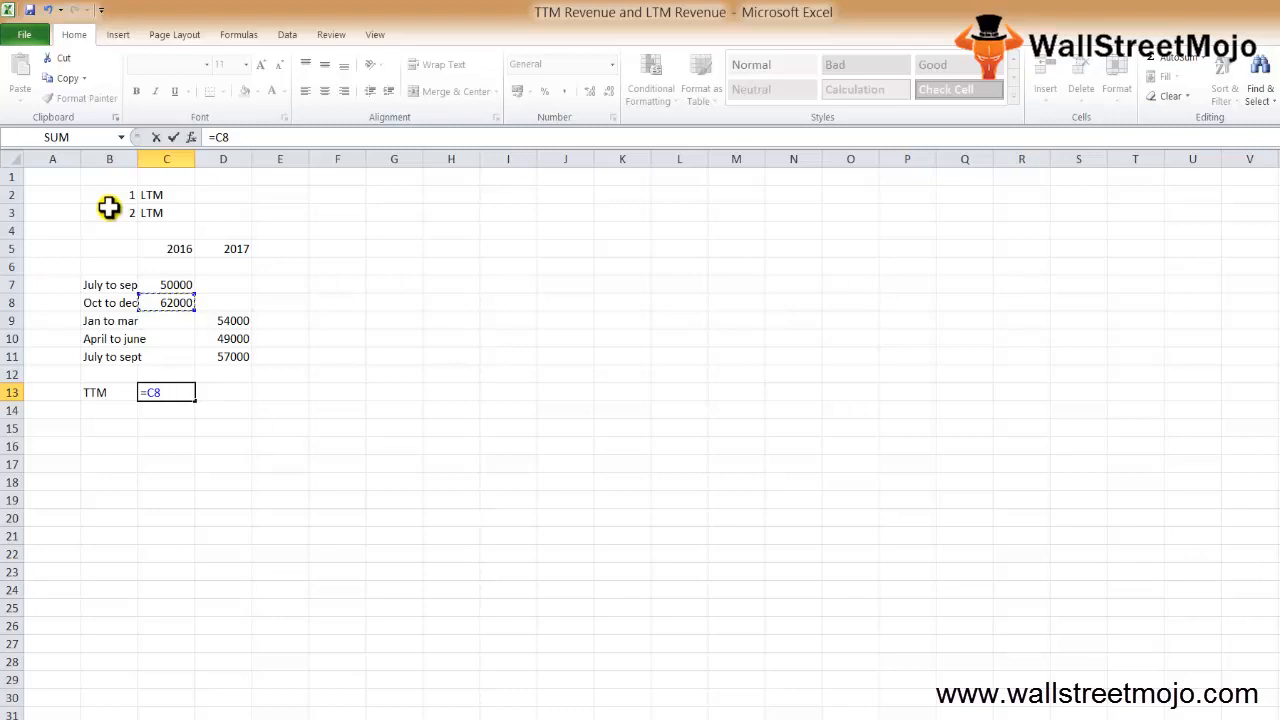
pyautogui.press('Up')
pyautogui.press('Up')
pyautogui.press('Down')
pyautogui.press('Down')
pyautogui.press('Down')
pyautogui.press('Left')
pyautogui.press('Down')
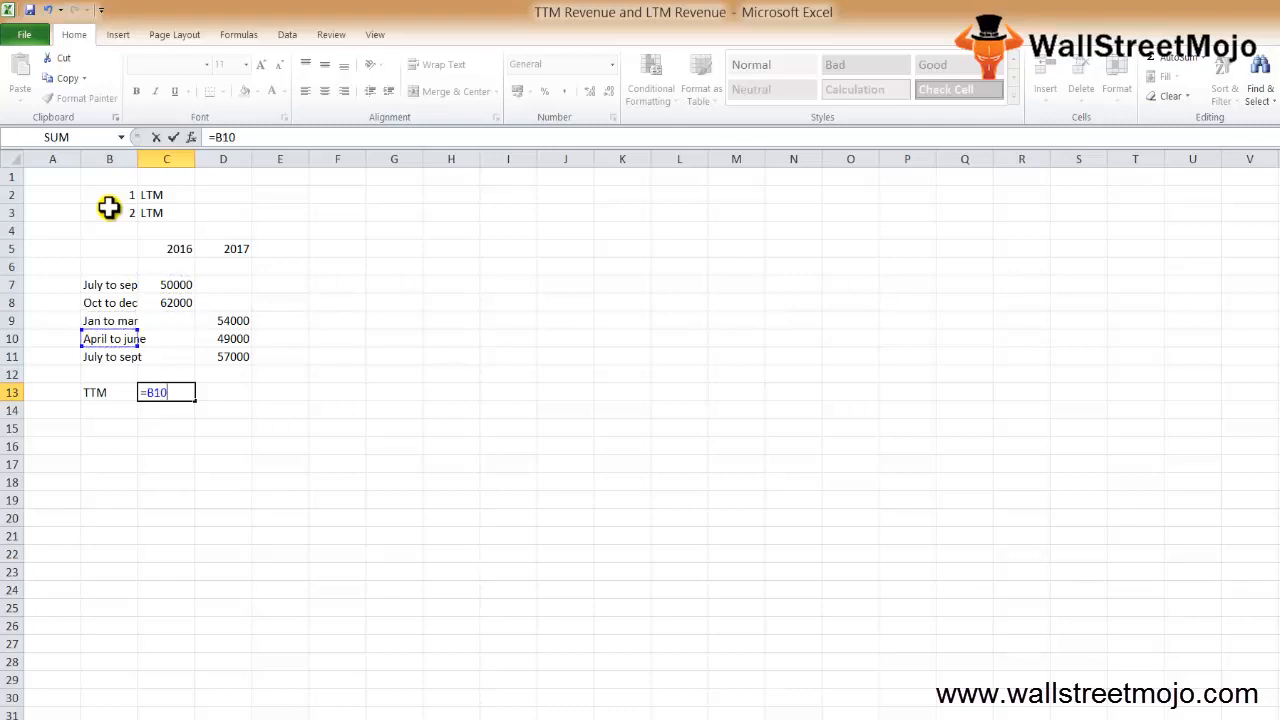
pyautogui.press('Up')
pyautogui.press('Up')
pyautogui.press('Up')
pyautogui.press('Right')
pyautogui.write('+')
pyautogui.press('Up')
pyautogui.press('Up')
pyautogui.press('Up')
pyautogui.press('Up')
pyautogui.press('Up')
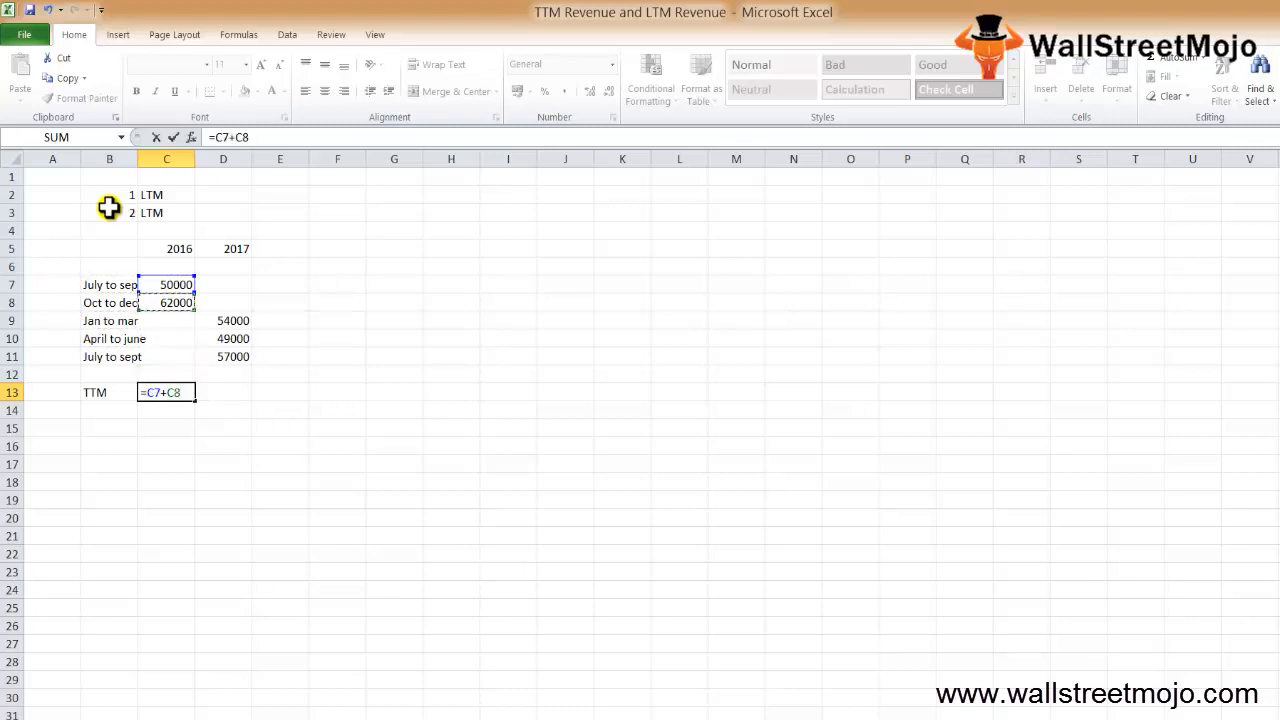
# Step: Complete the C13 formula by adding the 2017 Jan to mar and April to june values, giving =C7+C8+D9+D10
pyautogui.write('+')
pyautogui.press('Up')
pyautogui.press('Up')
pyautogui.press('Up')
pyautogui.press('Up')
pyautogui.press('Right')
pyautogui.write('+')
pyautogui.press('Up')
pyautogui.press('Up')
pyautogui.press('Up')
pyautogui.press('Right')
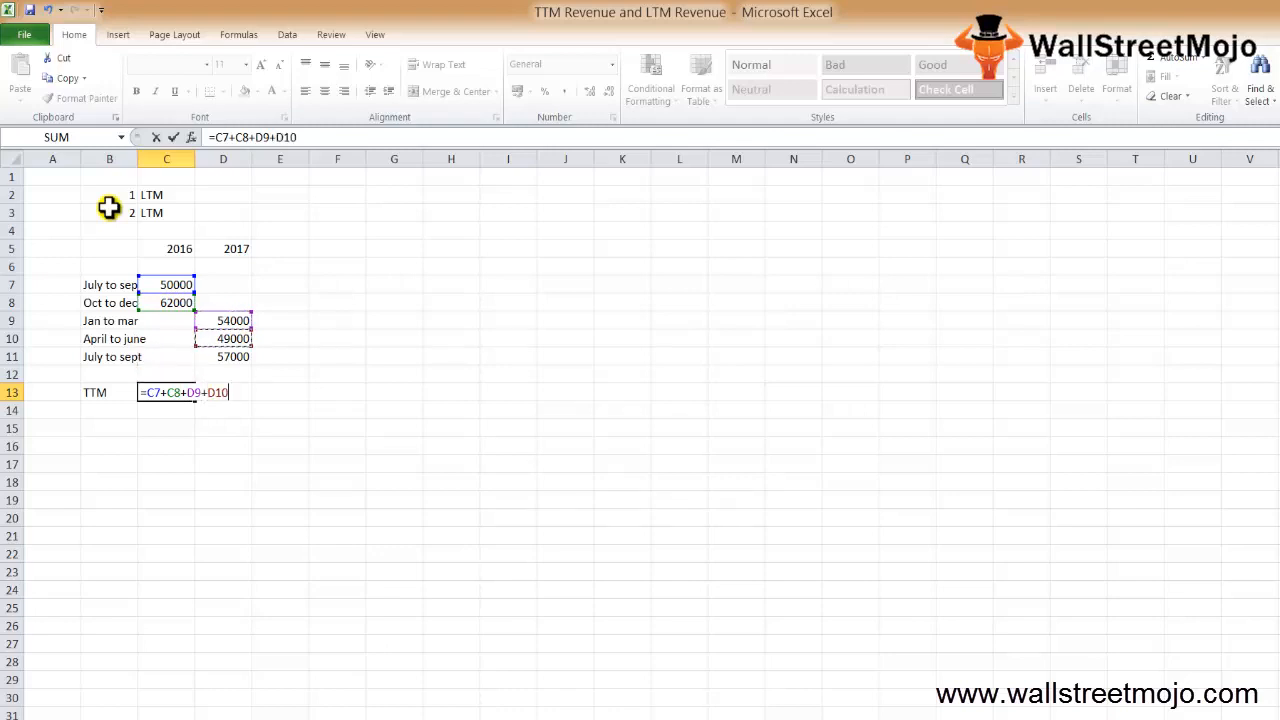
pyautogui.press('Return')
pyautogui.press('Up')
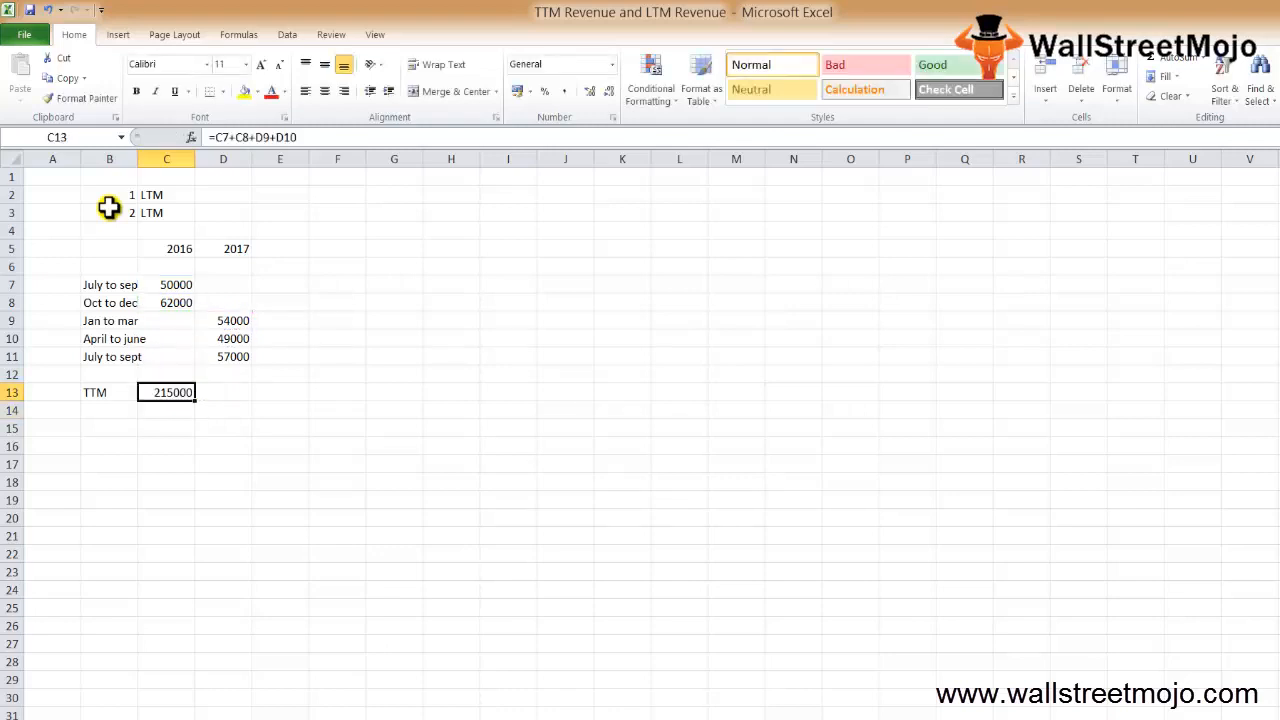
# Step: Enter the date "Sept 2016" in cell B15, below the TTM row
pyautogui.press('Down')
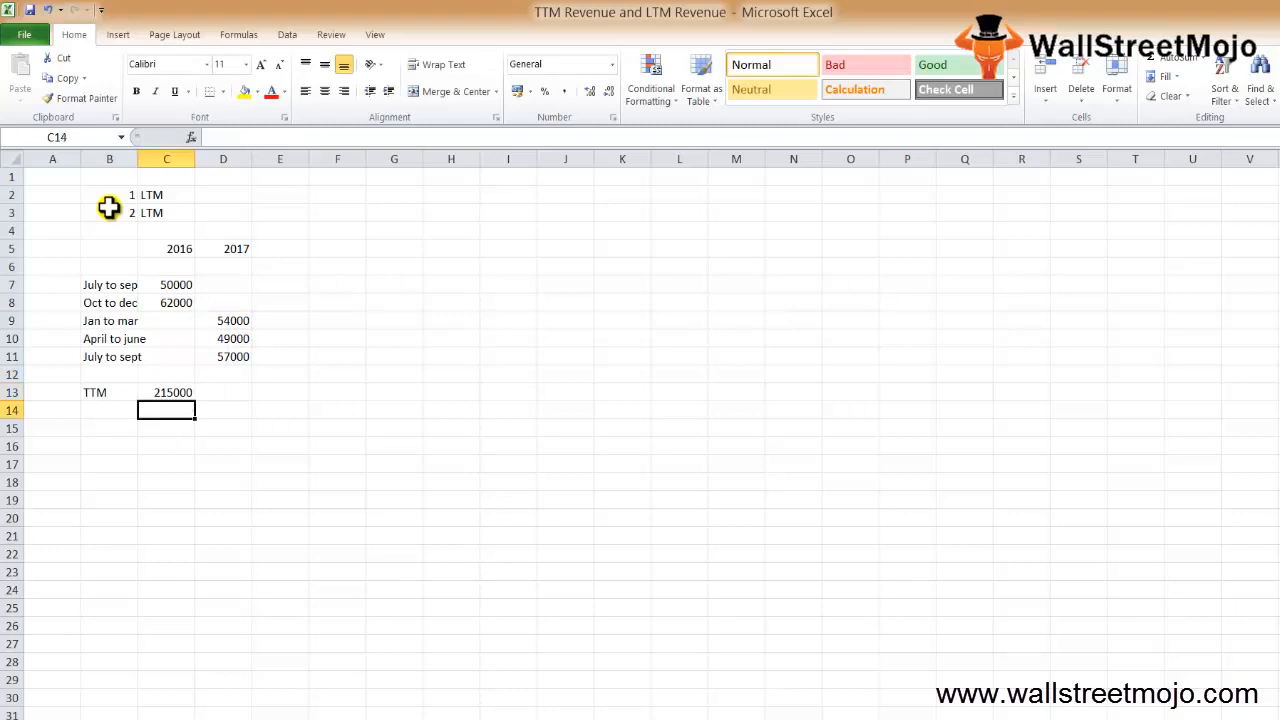
pyautogui.press('Down')
pyautogui.press('Left')
pyautogui.write('S')
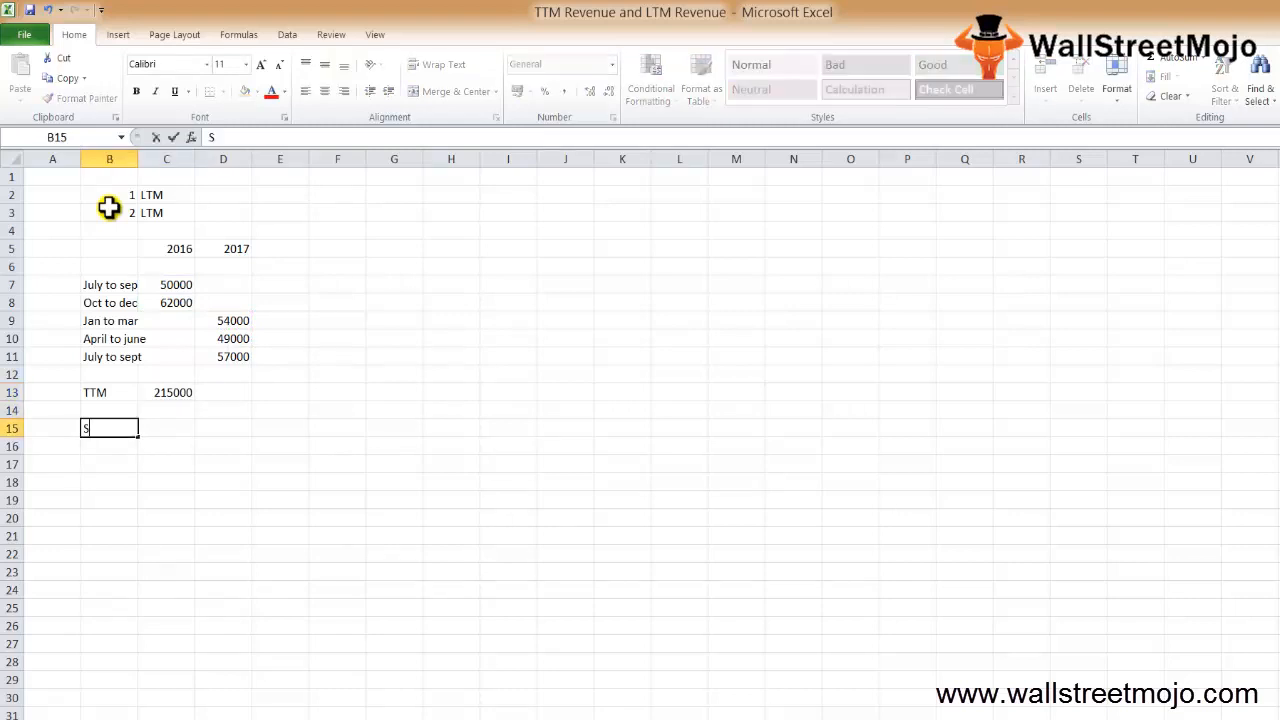
pyautogui.press('BackSpace')
pyautogui.write('ep')
pyautogui.press('BackSpace')
pyautogui.press('BackSpace')
pyautogui.write('Sept 2016')
pyautogui.hotkey('ctrl', 'Return')
# Step: Enter the label TTM in cell A15, in front of the September 2016 date
pyautogui.press('Right')
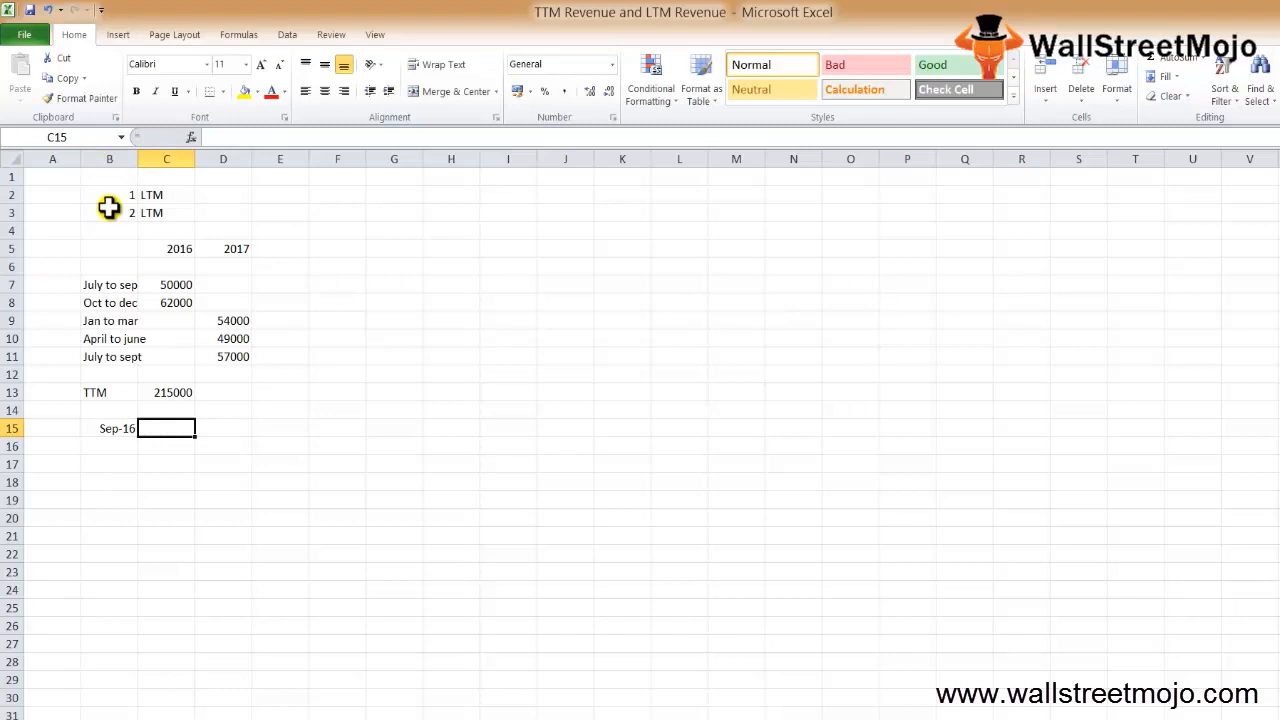
pyautogui.press('Left')
pyautogui.press('Left')
pyautogui.write('TTM')
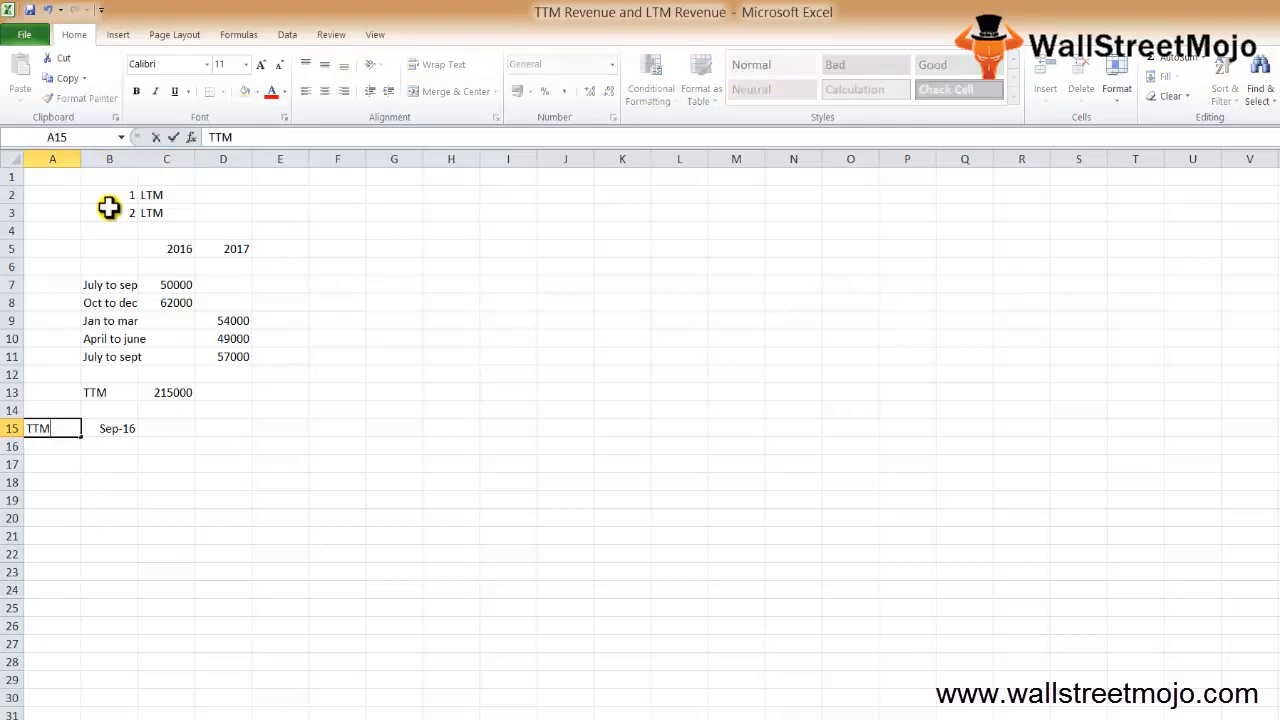
pyautogui.hotkey('ctrl', 'Return')
pyautogui.press('Right')
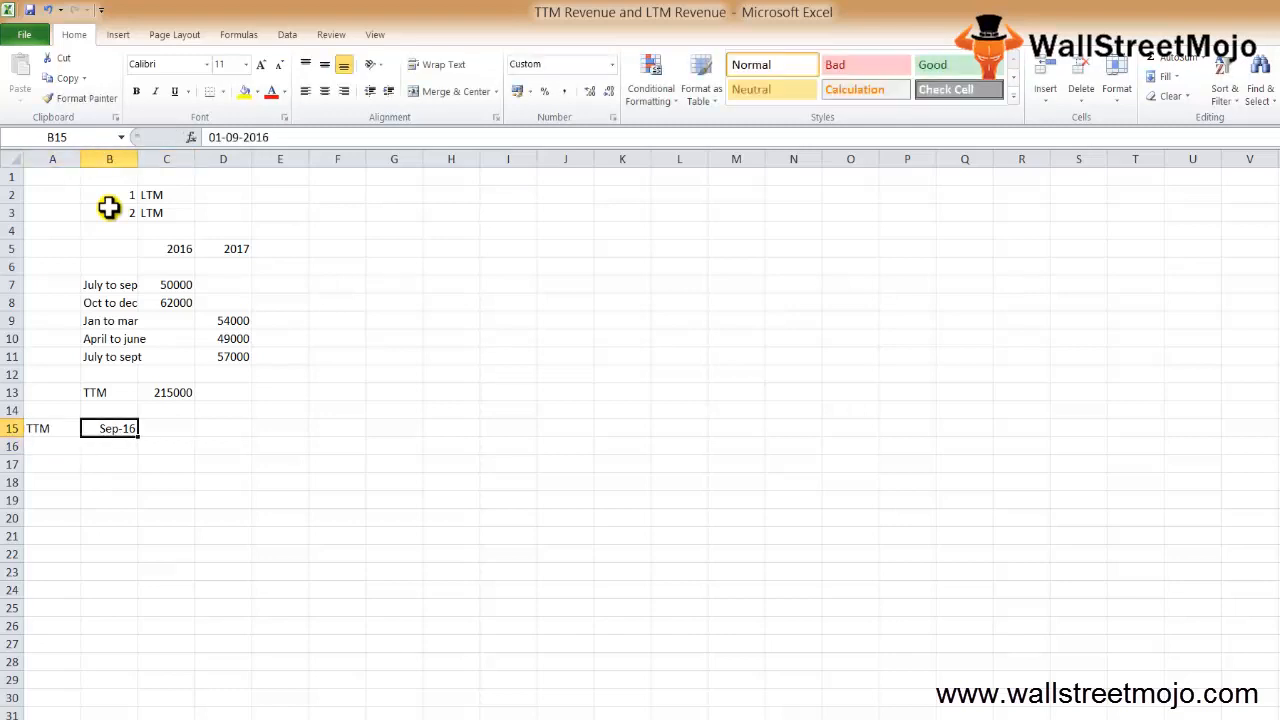
pyautogui.write('=')
pyautogui.press('Up')
pyautogui.press('Up')
pyautogui.press('Up')
pyautogui.press('Up')
pyautogui.press('Up')
pyautogui.press('Up')
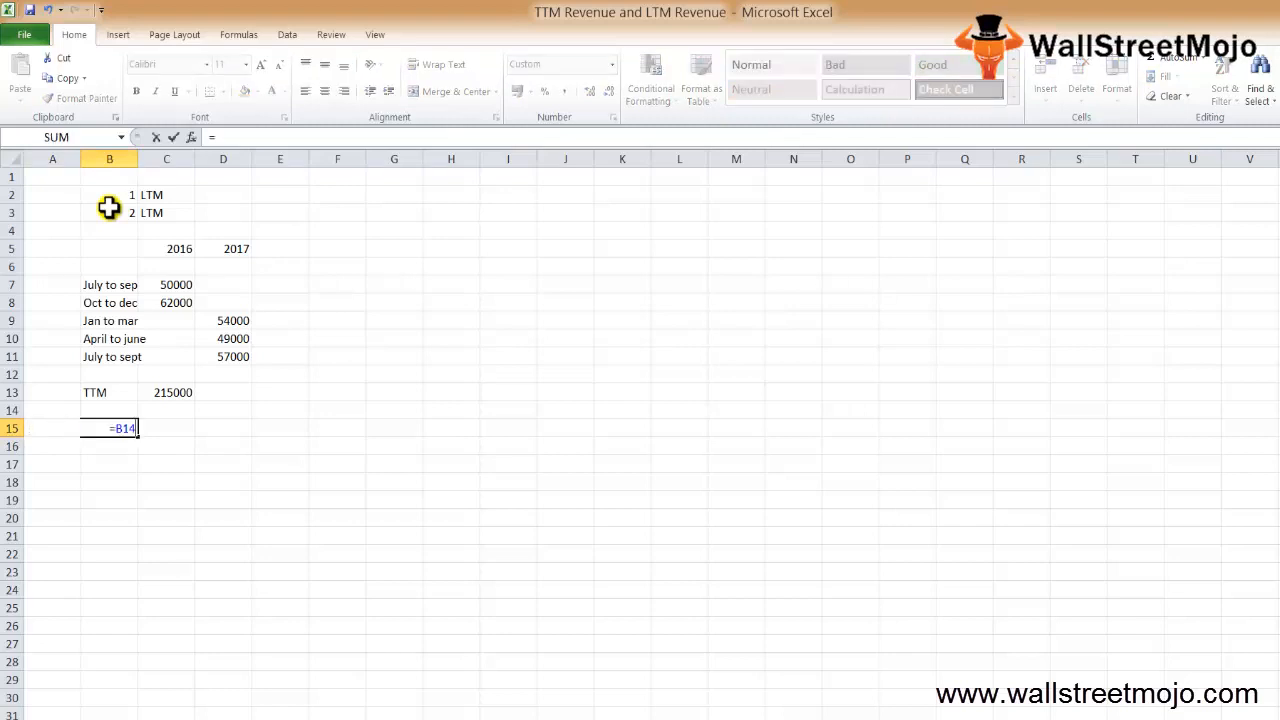
pyautogui.press('Up')
pyautogui.press('Right')
# Step: Begin the TTM formula in cell C15 by adding the Oct to dec 2016 and Jan to mar 2017 values, =C8+D9
pyautogui.press('Tab')
pyautogui.write('=')
pyautogui.press('Up')
pyautogui.press('Up')
pyautogui.press('Up')
pyautogui.press('Up')
pyautogui.press('Up')
pyautogui.press('Up')
pyautogui.press('Up')
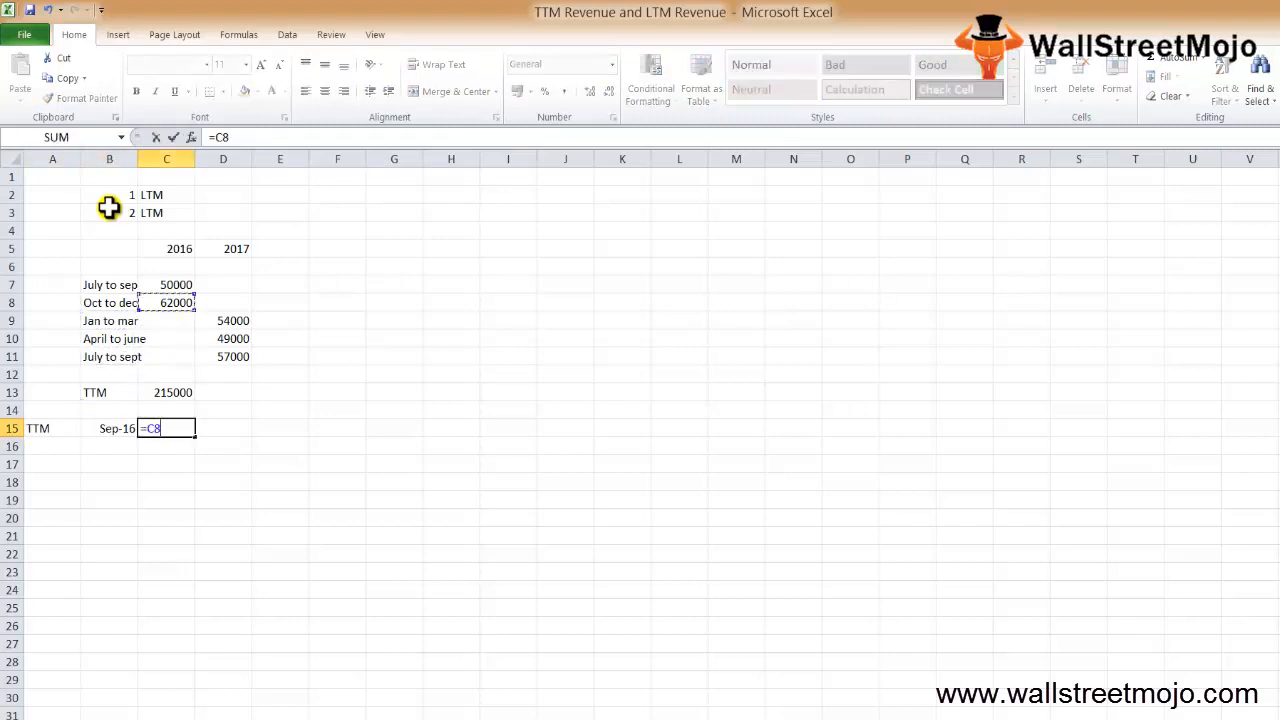
pyautogui.write('+')
pyautogui.press('Up')
pyautogui.press('Up')
pyautogui.press('Up')
pyautogui.press('Up')
pyautogui.press('Up')
pyautogui.press('Right')
pyautogui.press('Up')
# Step: Complete the C15 formula by adding the 2017 April to june and July to sept values, giving =C8+D9+D10+D11
pyautogui.write('+')
pyautogui.press('Up')
pyautogui.press('Up')
pyautogui.press('Up')
pyautogui.press('Up')
pyautogui.press('Up')
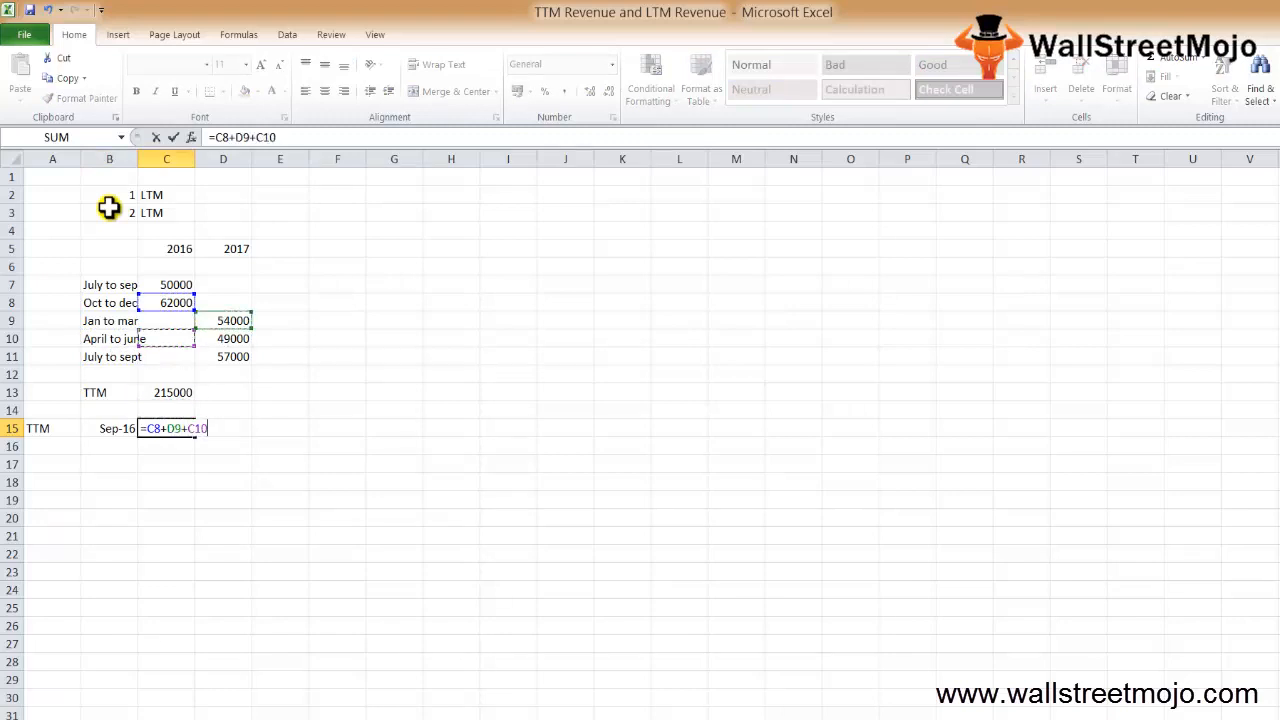
pyautogui.press('Right')
pyautogui.write('+')
pyautogui.press('Up')
pyautogui.press('Up')
pyautogui.press('Up')
pyautogui.press('Up')
pyautogui.press('Right')
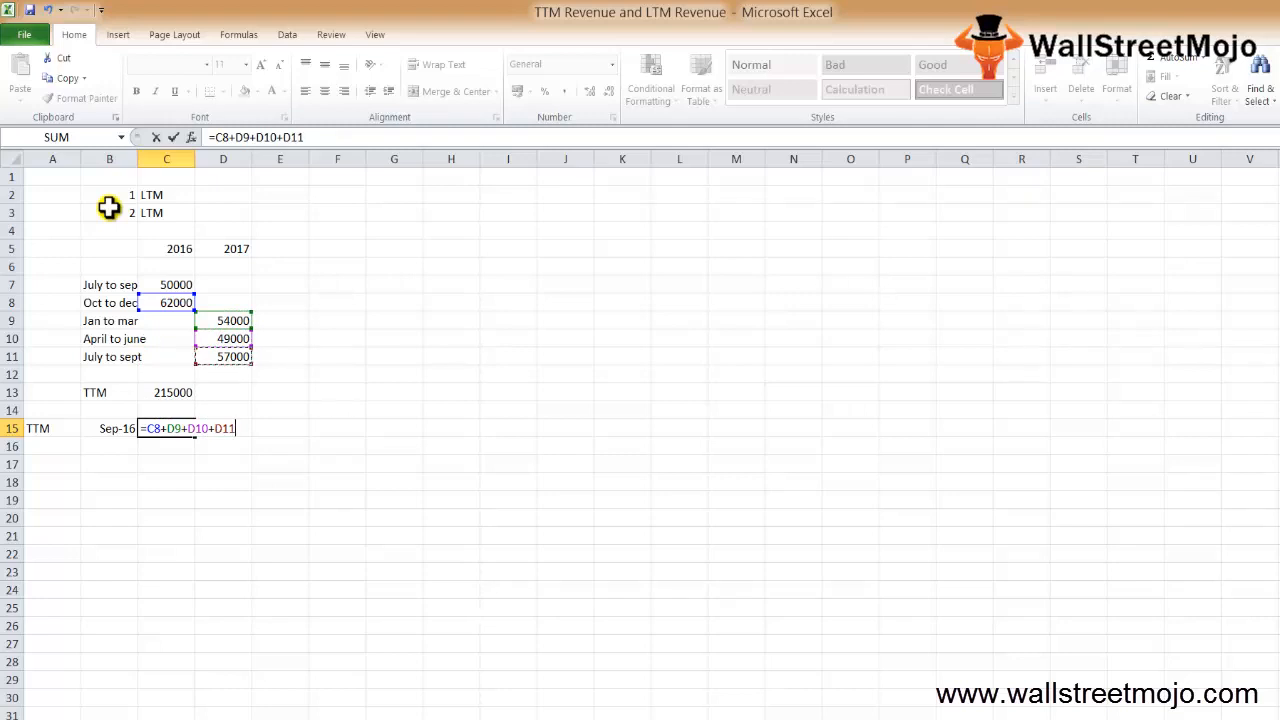
pyautogui.press('Return')
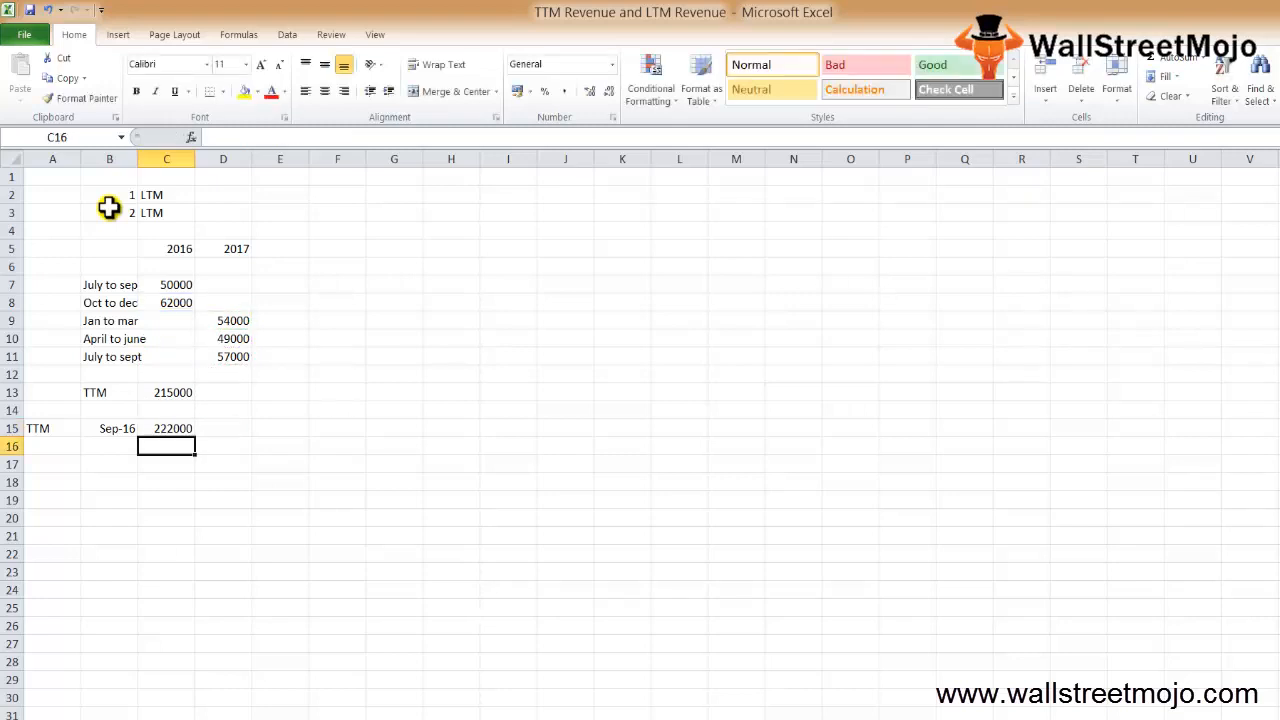
# Step: Review the two TTM calculations in cells C13 and C15
pyautogui.press('Down')
pyautogui.press('Up')
pyautogui.press('Up')
pyautogui.press('Up')
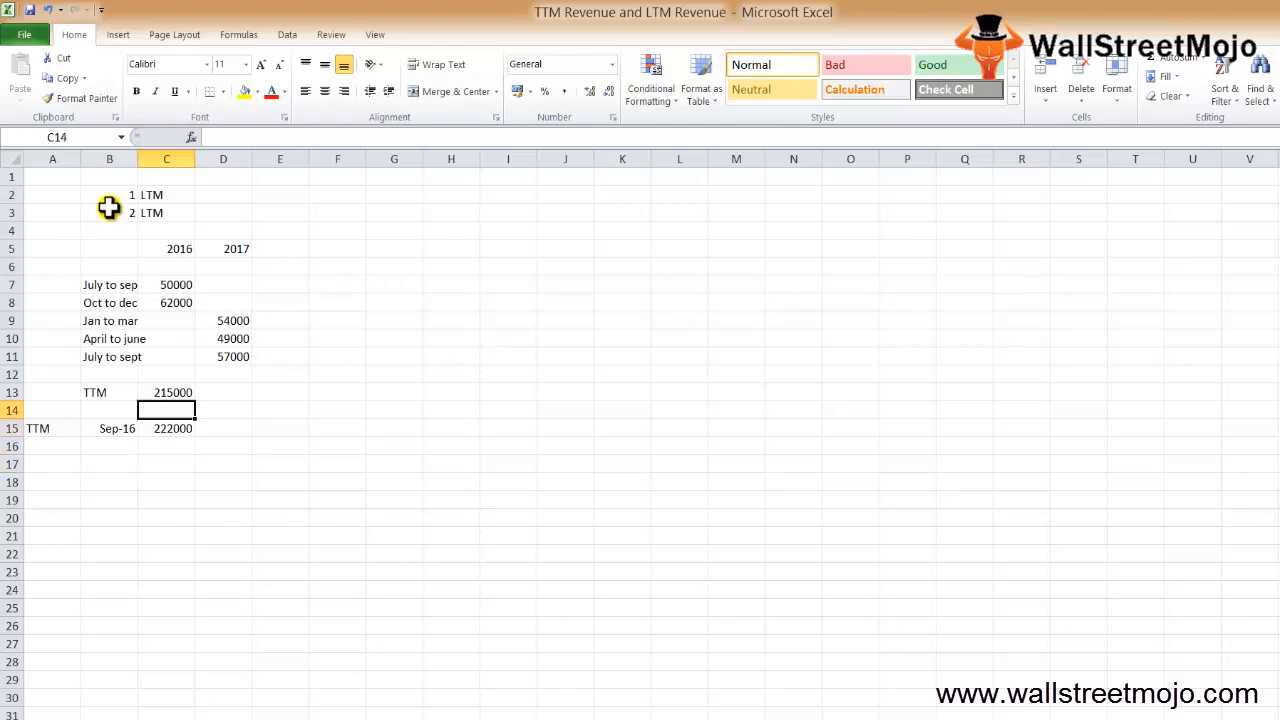
pyautogui.press('Up')
pyautogui.press('Down')
pyautogui.press('Down')
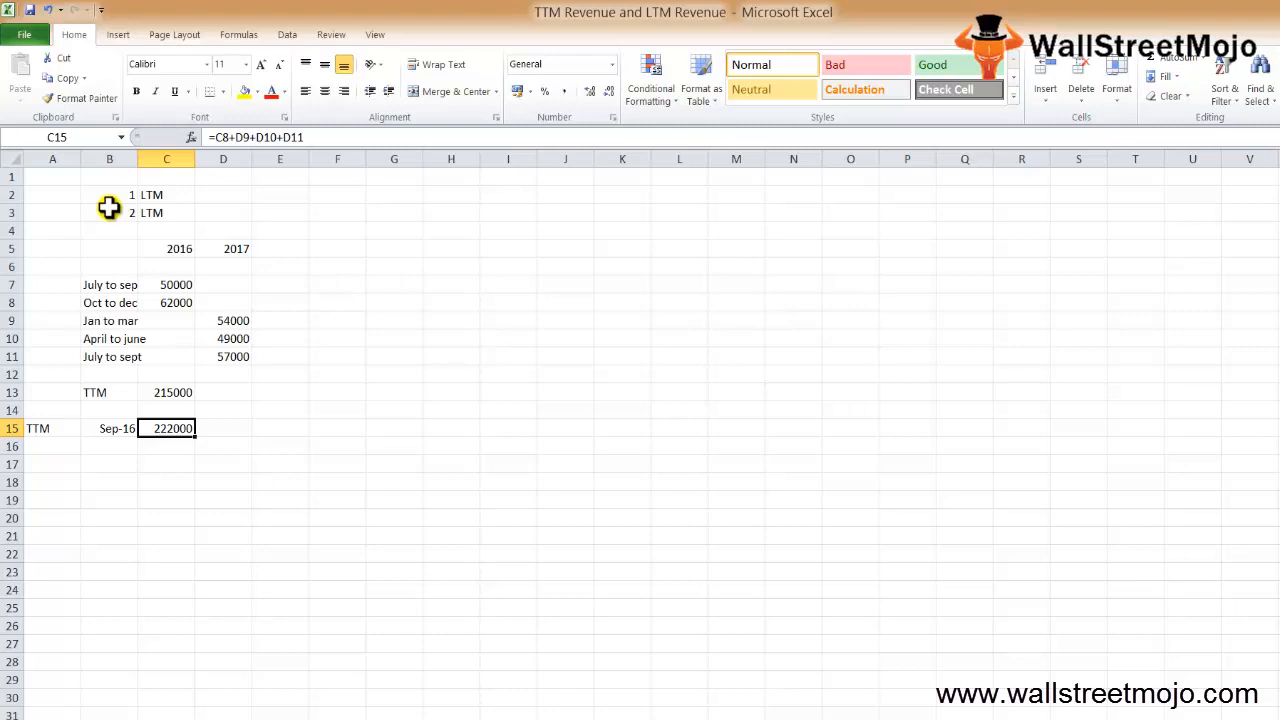
pyautogui.press('Down')
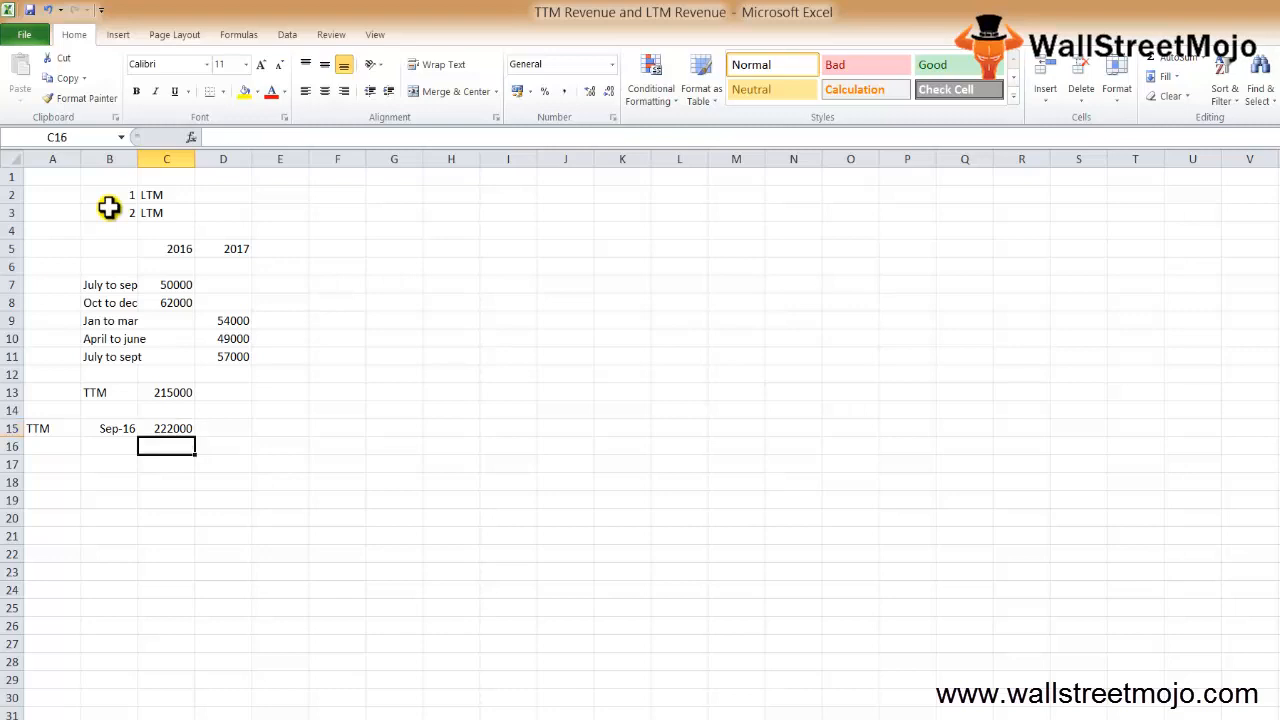
# Step: Enter the note "Seasonal" in cell B17, two rows below the September 2016 TTM row
pyautogui.press('Left')
pyautogui.press('Right')
pyautogui.press('Down')
pyautogui.press('Left')
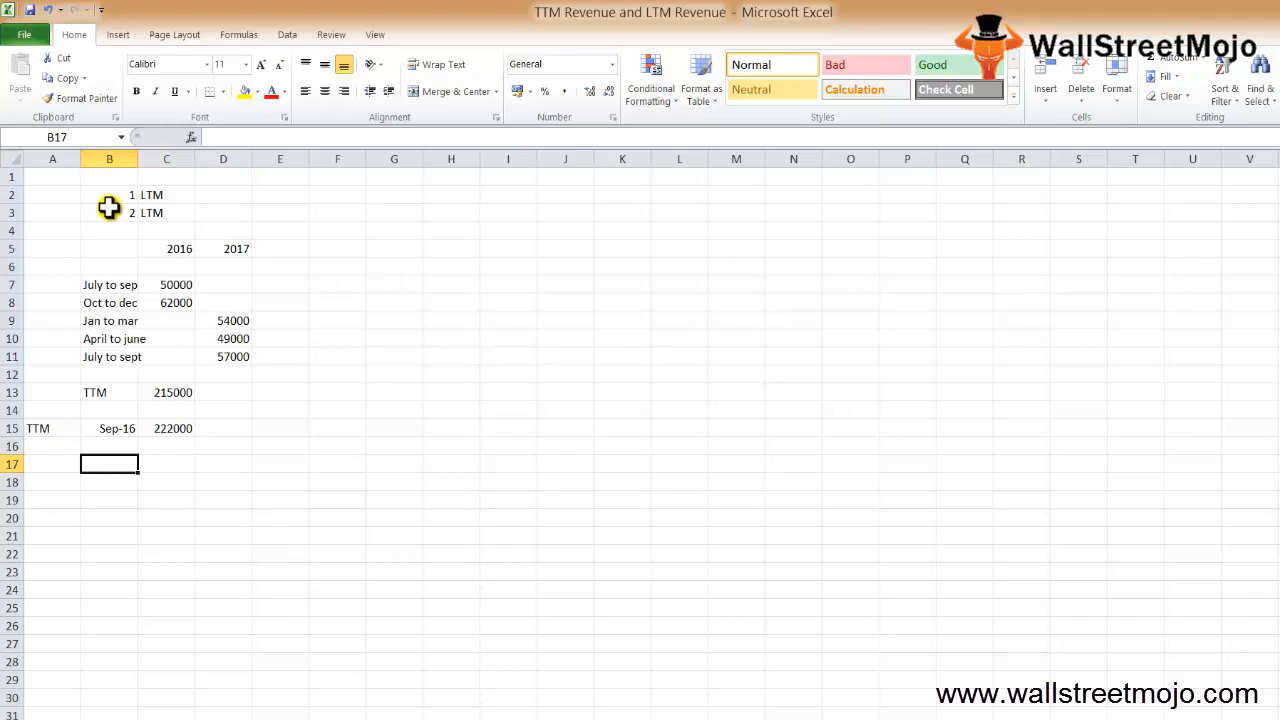
pyautogui.write('Seasp')
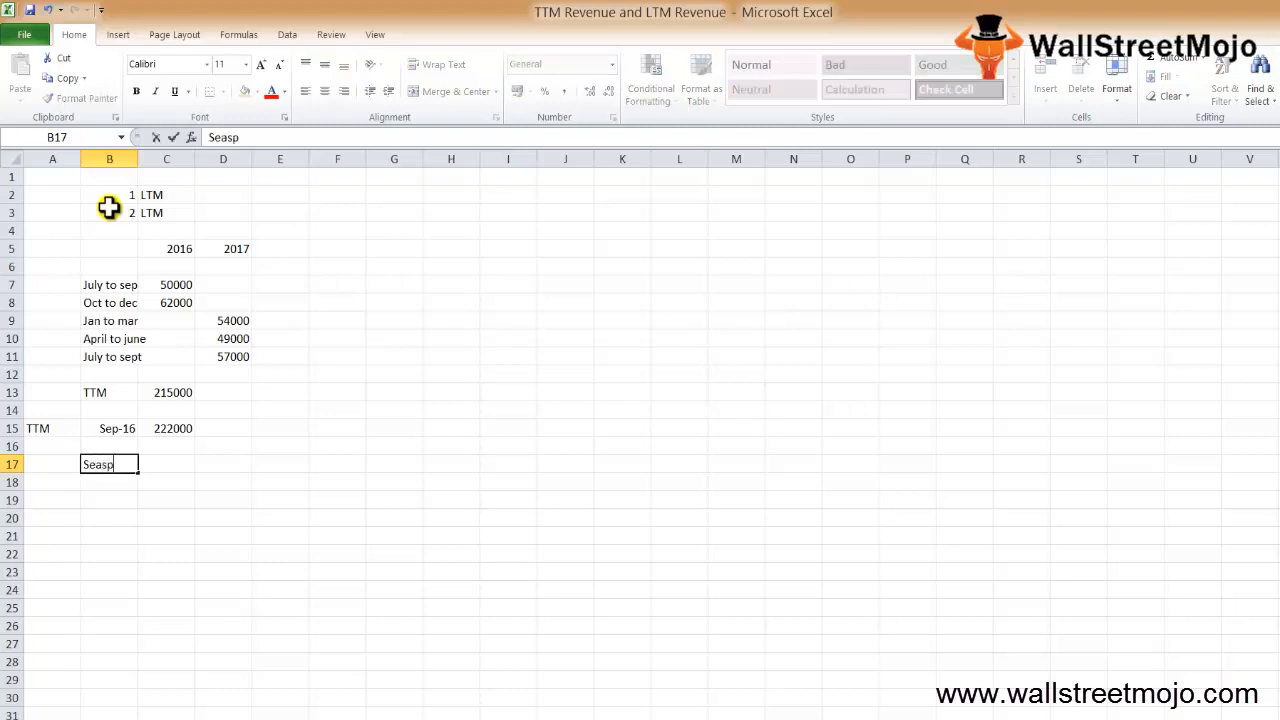
pyautogui.press('BackSpace')
pyautogui.press('BackSpace')
pyautogui.write('sonal')
pyautogui.press('Return')
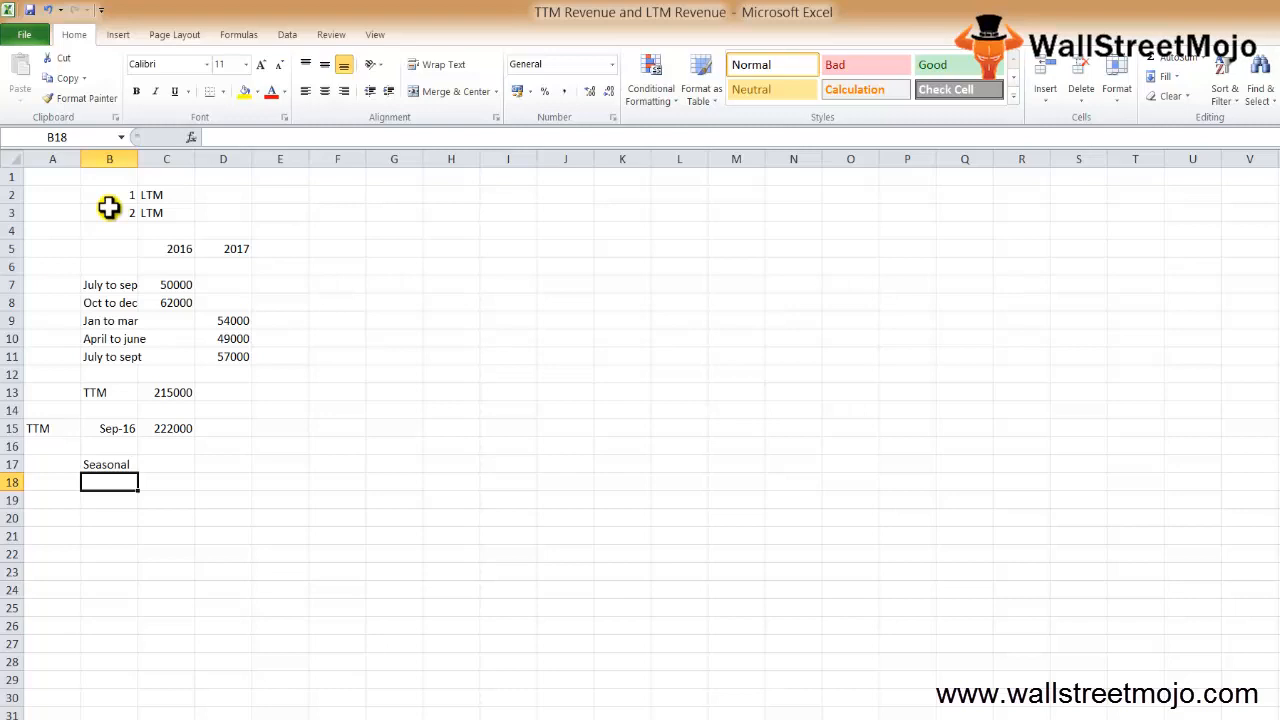
# Step: Enter the notes "Affected last 12 months" in cell B19 and "single point" in cell B20
pyautogui.press('Down')
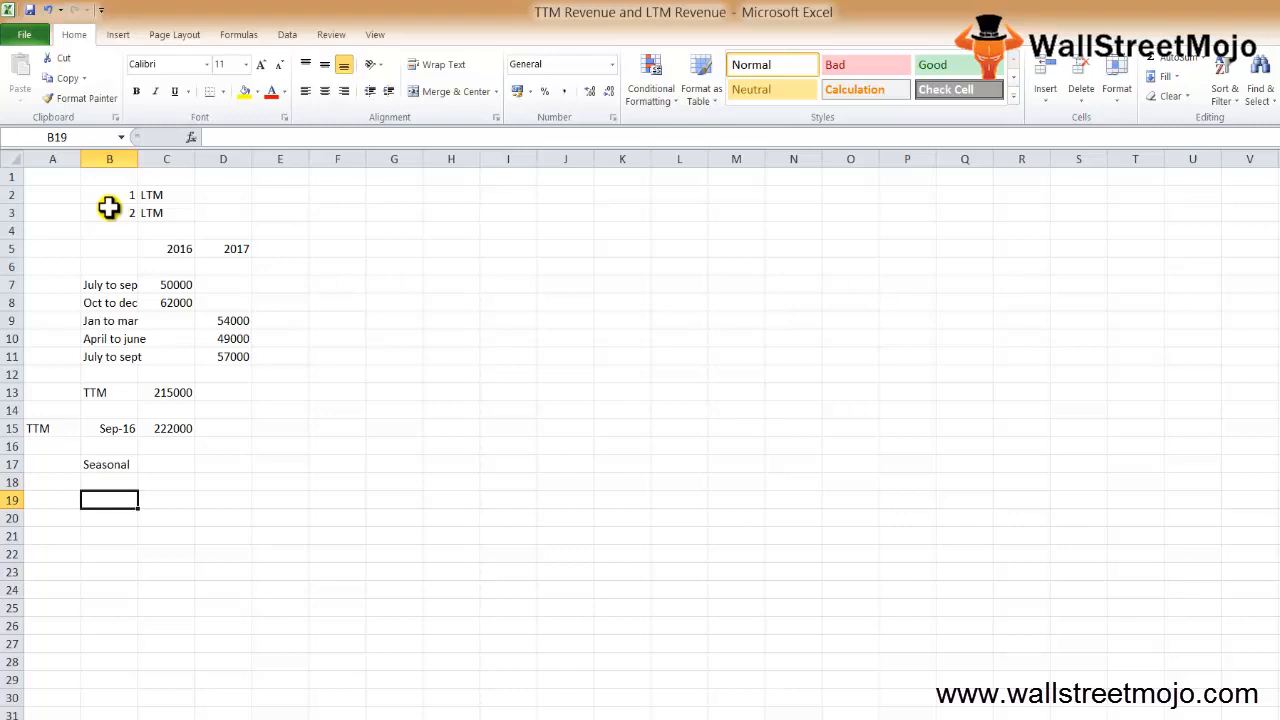
pyautogui.write('Affected')
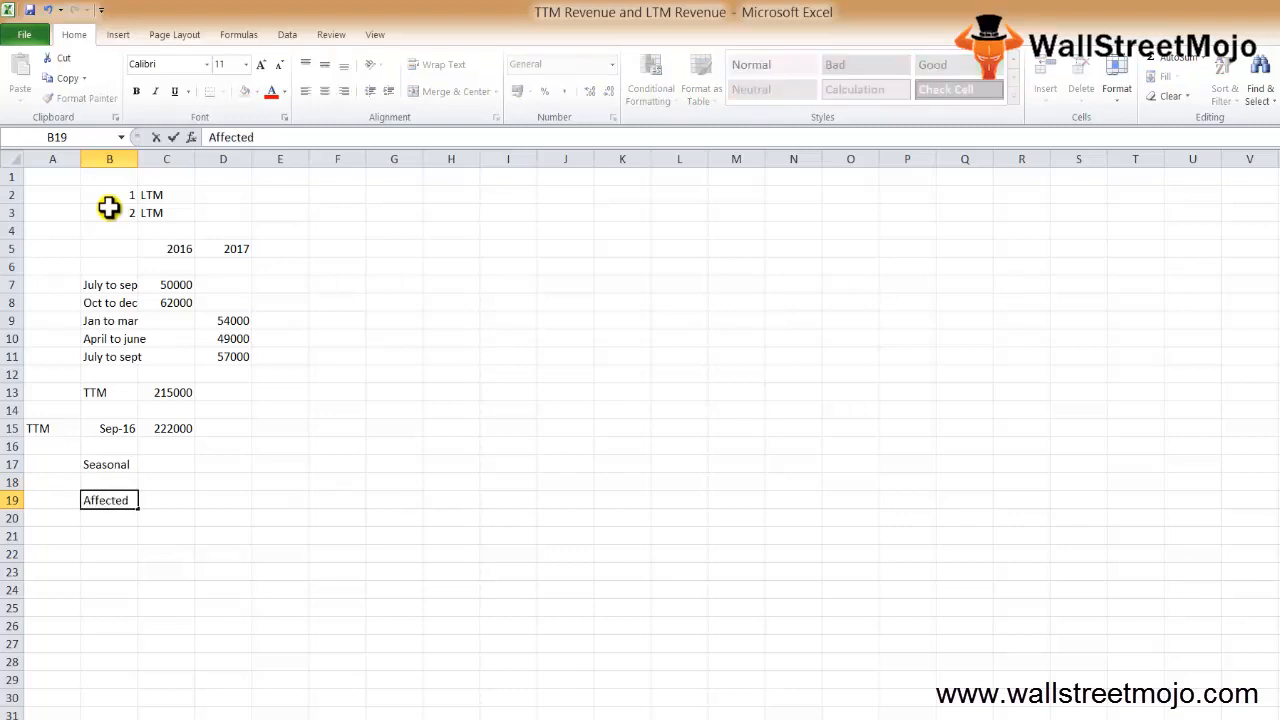
pyautogui.write(' last 12 months')
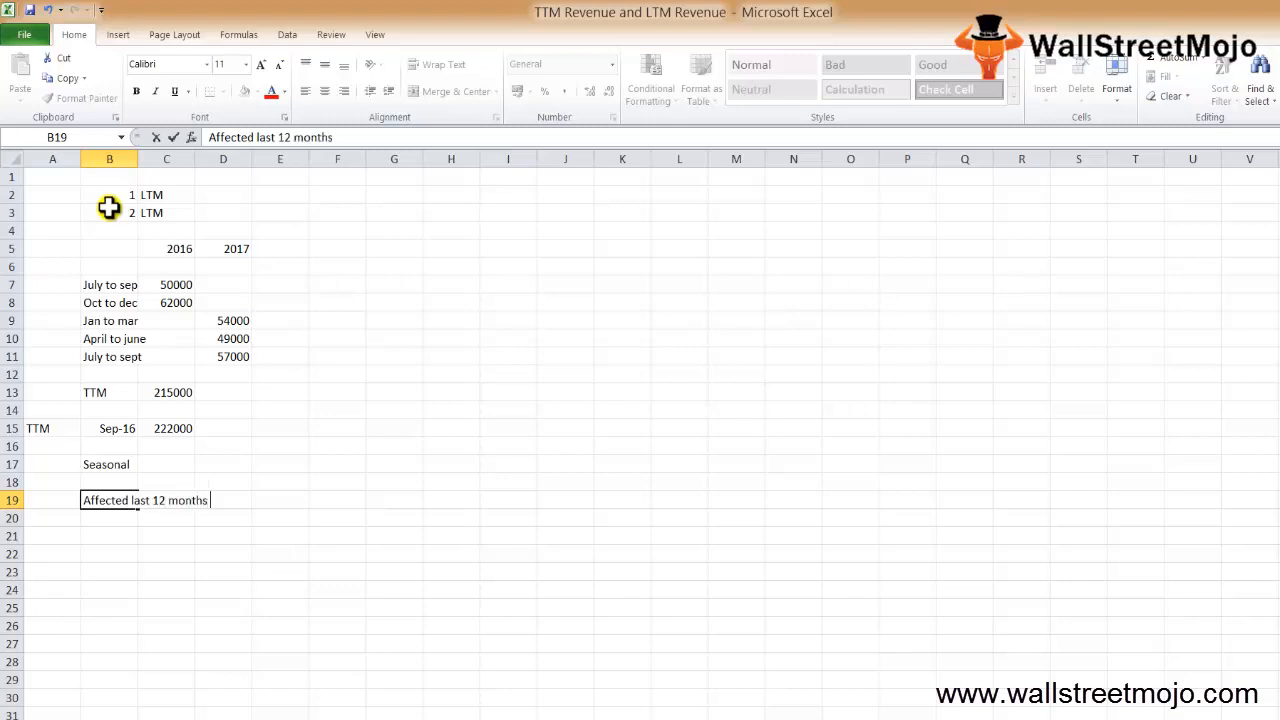
pyautogui.press('Return')
pyautogui.write('single')
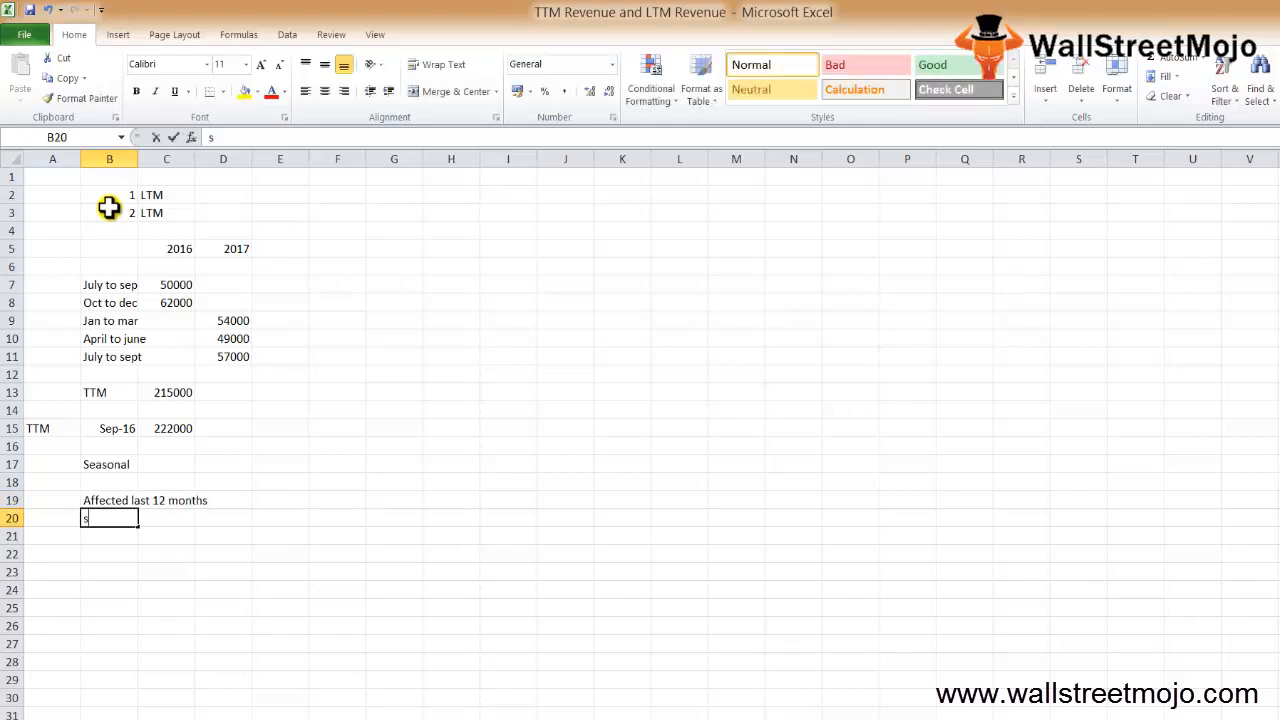
pyautogui.write('int')
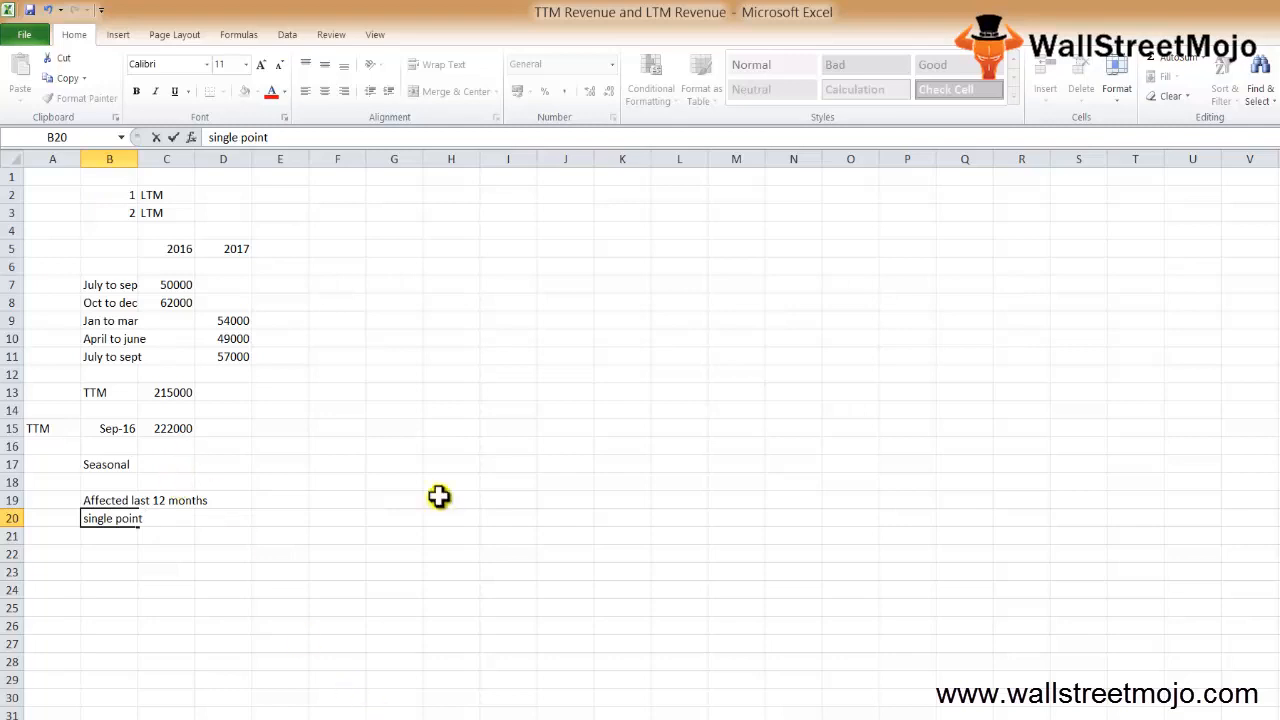
pyautogui.hotkey('ctrl', 'Return')
# Step: Enter the heading USE in cell H14, beside the revenue calculations
pyautogui.press('Right')
pyautogui.press('Right')
pyautogui.press('Right')
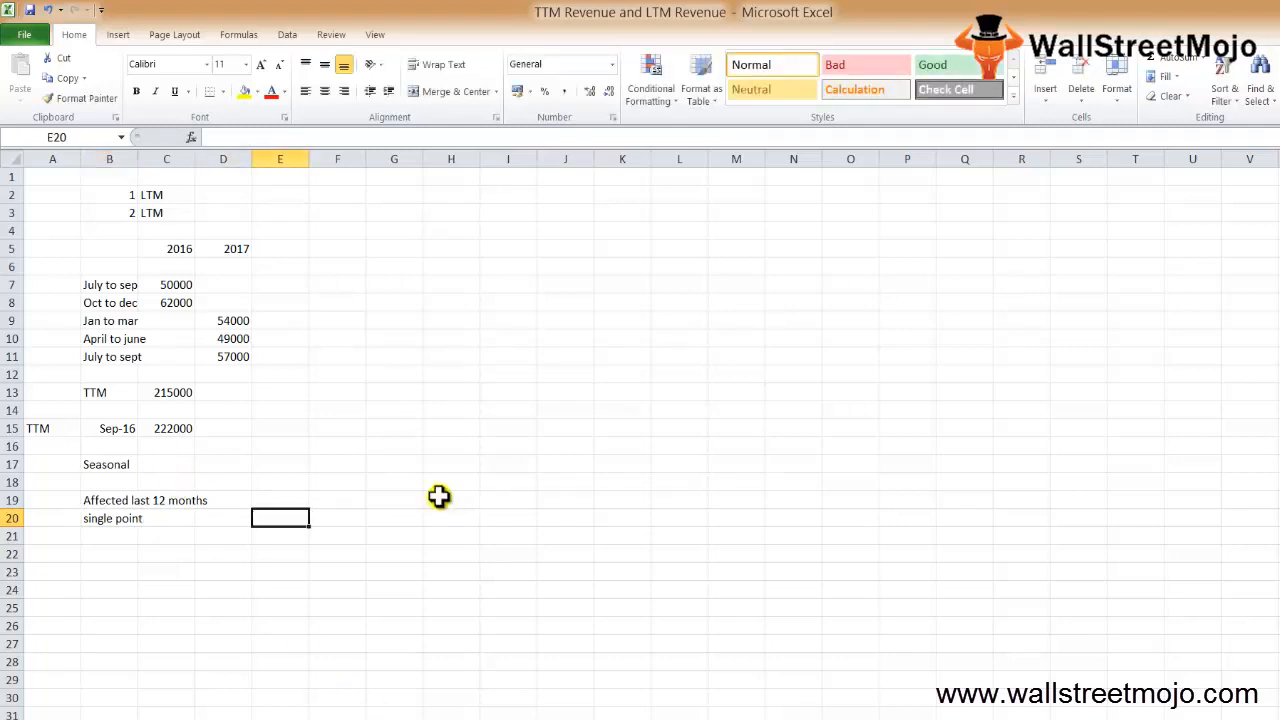
pyautogui.hotkey('ctrl', 'pageup')
pyautogui.hotkey('ctrl', 'pageup')
pyautogui.hotkey('ctrl', 'pagedown')
pyautogui.hotkey('ctrl', 'pagedown')
pyautogui.press('Right')
pyautogui.press('Right')
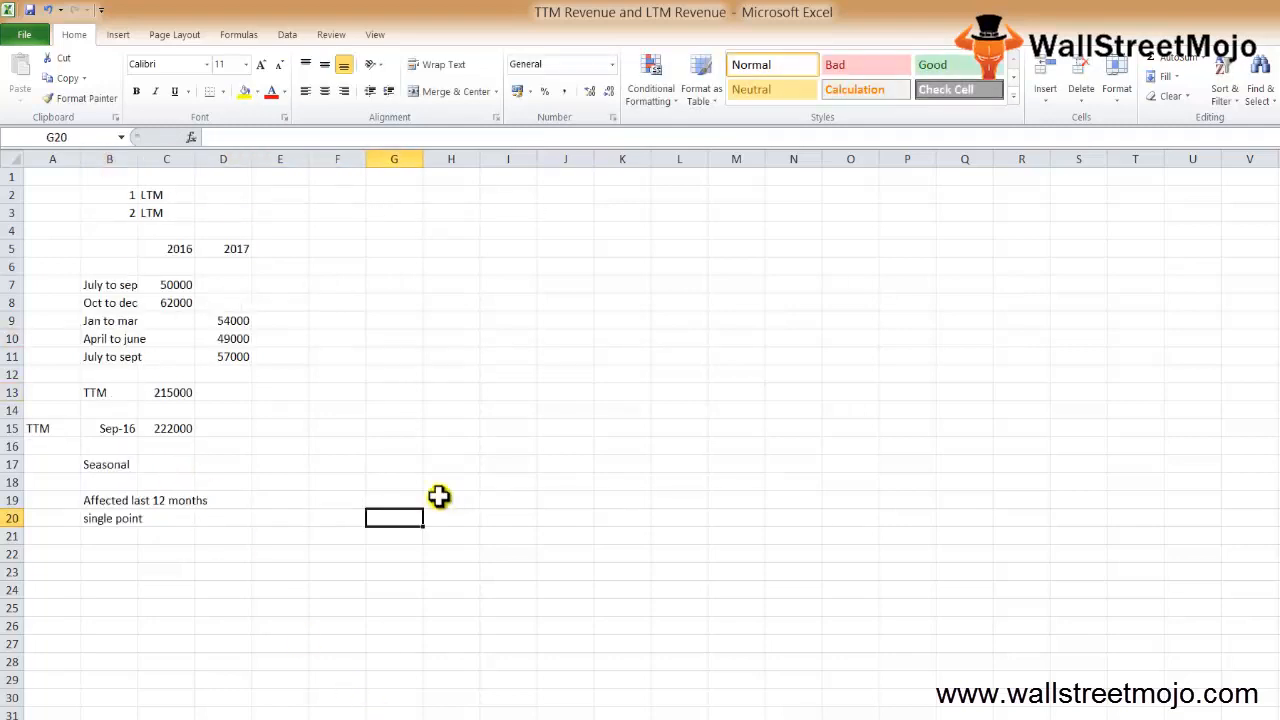
pyautogui.press('Up')
pyautogui.press('Up')
pyautogui.press('Up')
pyautogui.press('Right')
pyautogui.press('Up')
pyautogui.press('Up')
pyautogui.press('Up')
pyautogui.write('USE')
pyautogui.press('Up')
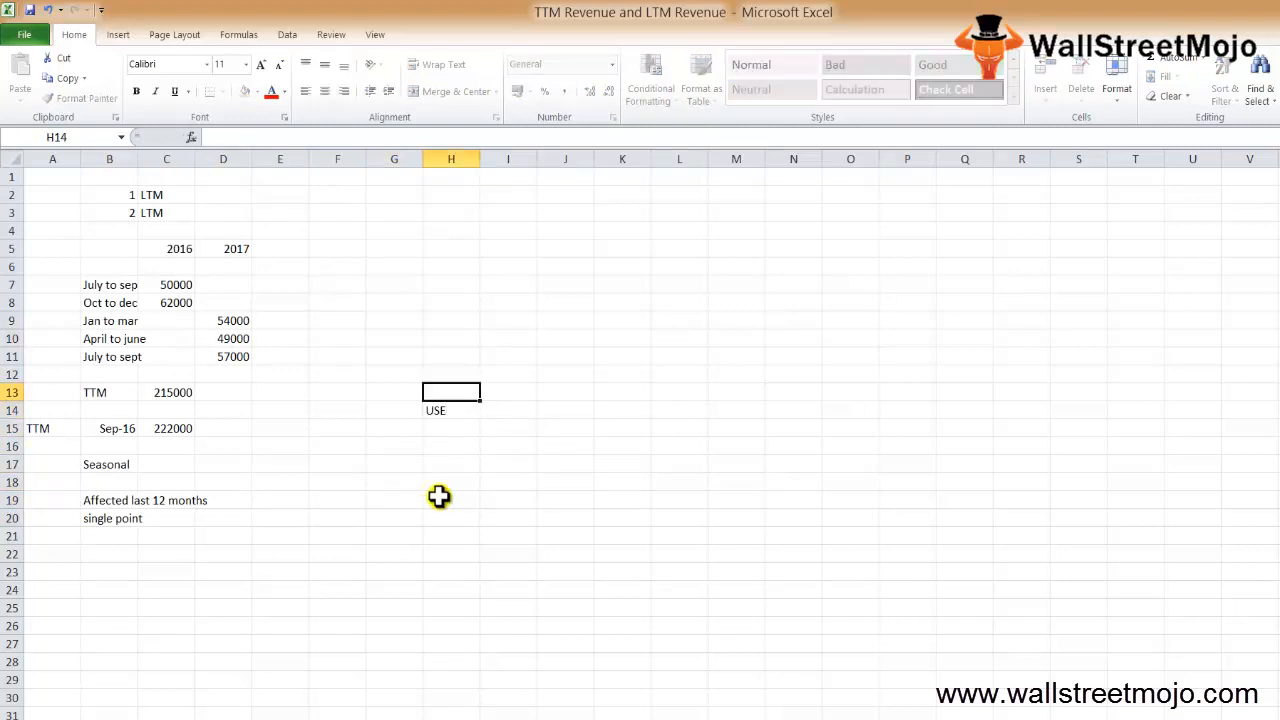
# Step: Add the first item under the USE heading: number 1 in cell G15 and "Annual repo" in cell H15
pyautogui.press('Down')
pyautogui.press('Down')
pyautogui.press('Left')
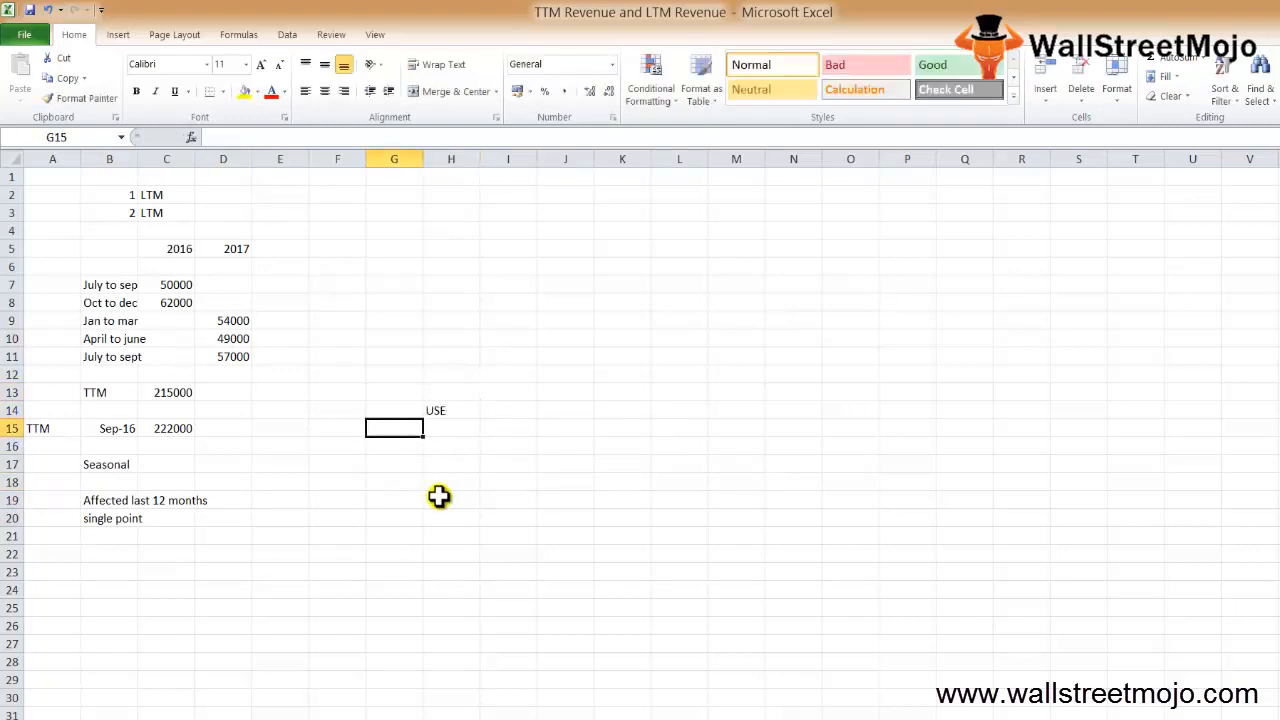
pyautogui.write('1')
pyautogui.press('Right')
pyautogui.press('Right')
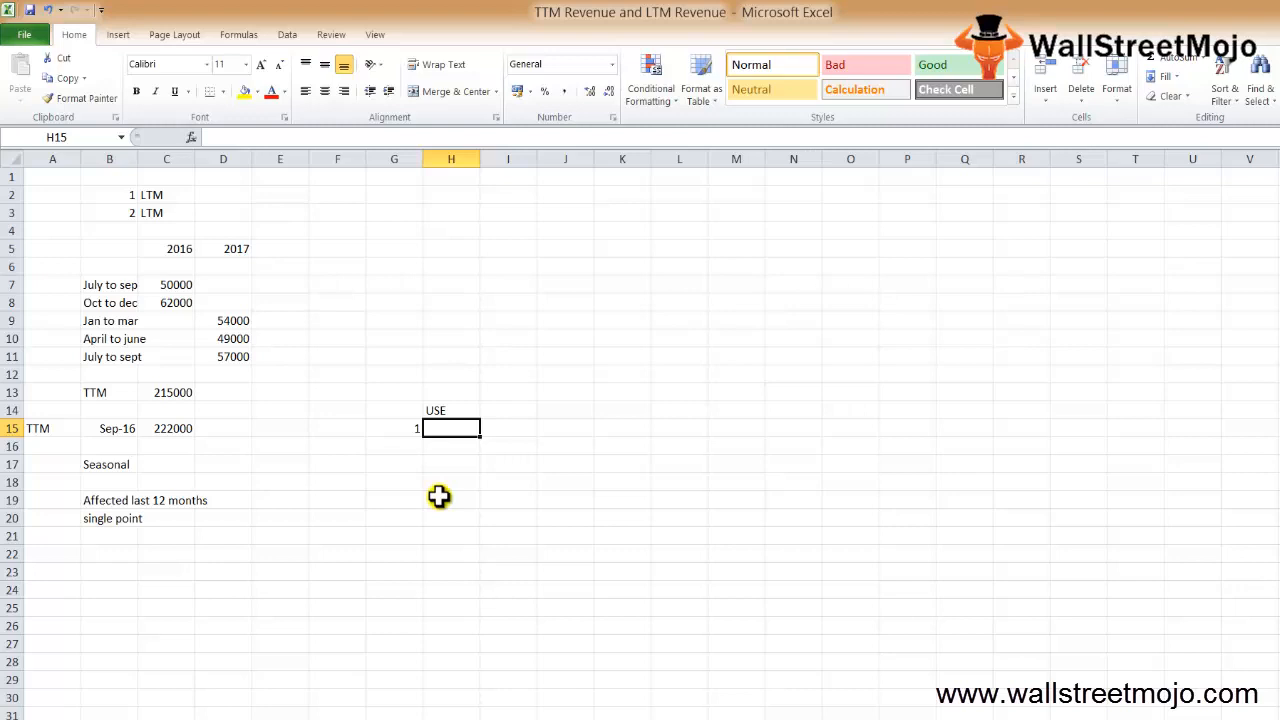
pyautogui.write('Anna')
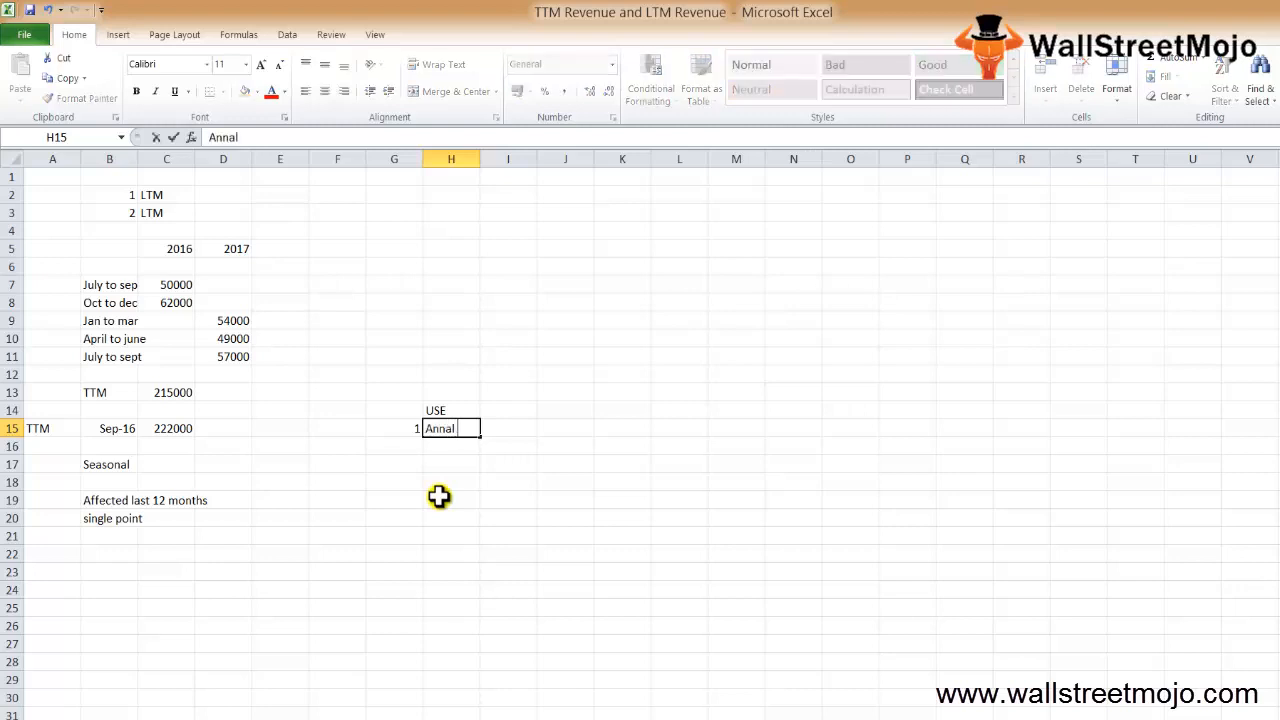
pyautogui.press('BackSpace')
pyautogui.write('ual repo')
pyautogui.press('Return')
# Step: Add the second list item, with number 2 in cell G16 and "Short term meas" in cell H16
pyautogui.press('Left')
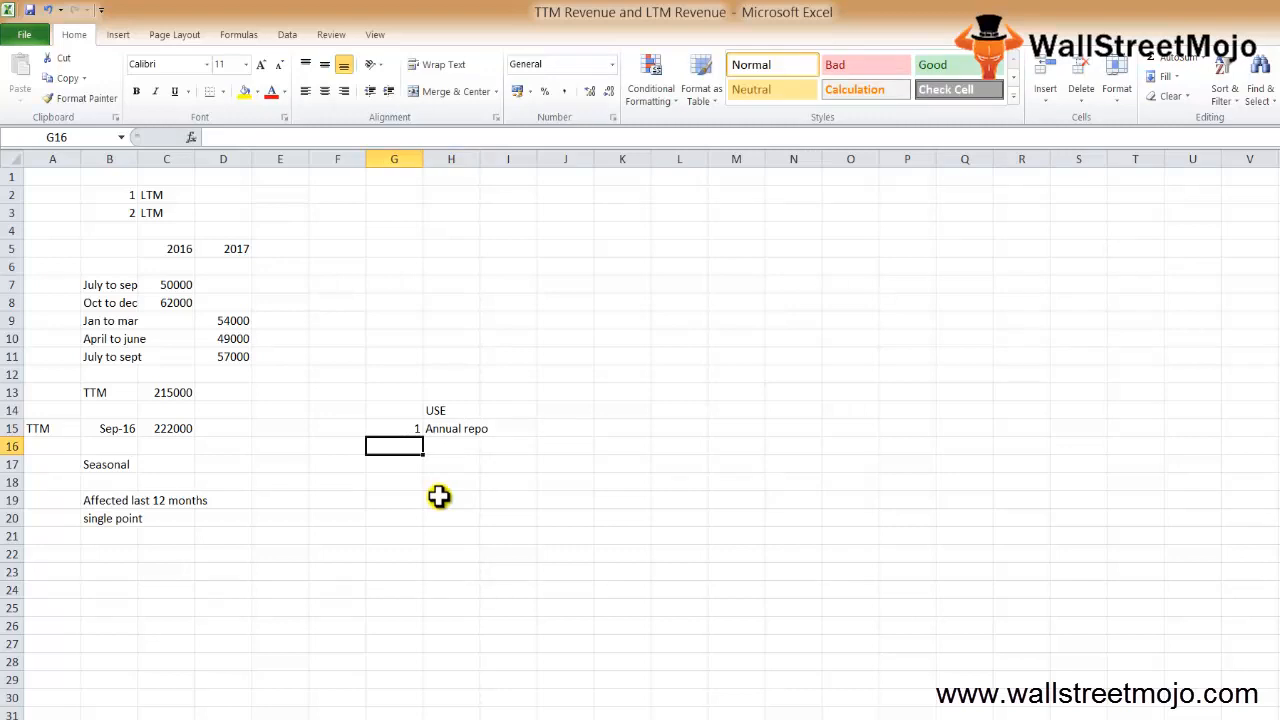
pyautogui.write('2')
pyautogui.press('Up')
pyautogui.press('Down')
pyautogui.press('Right')
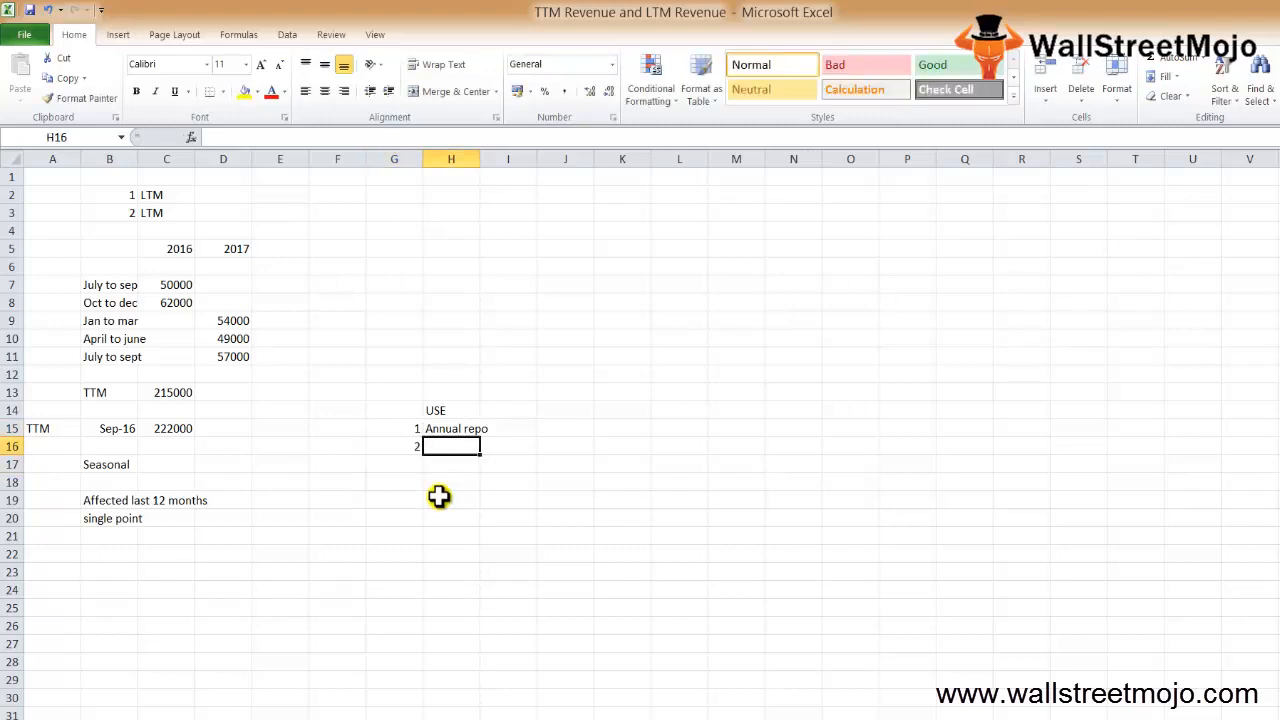
pyautogui.press('Up')
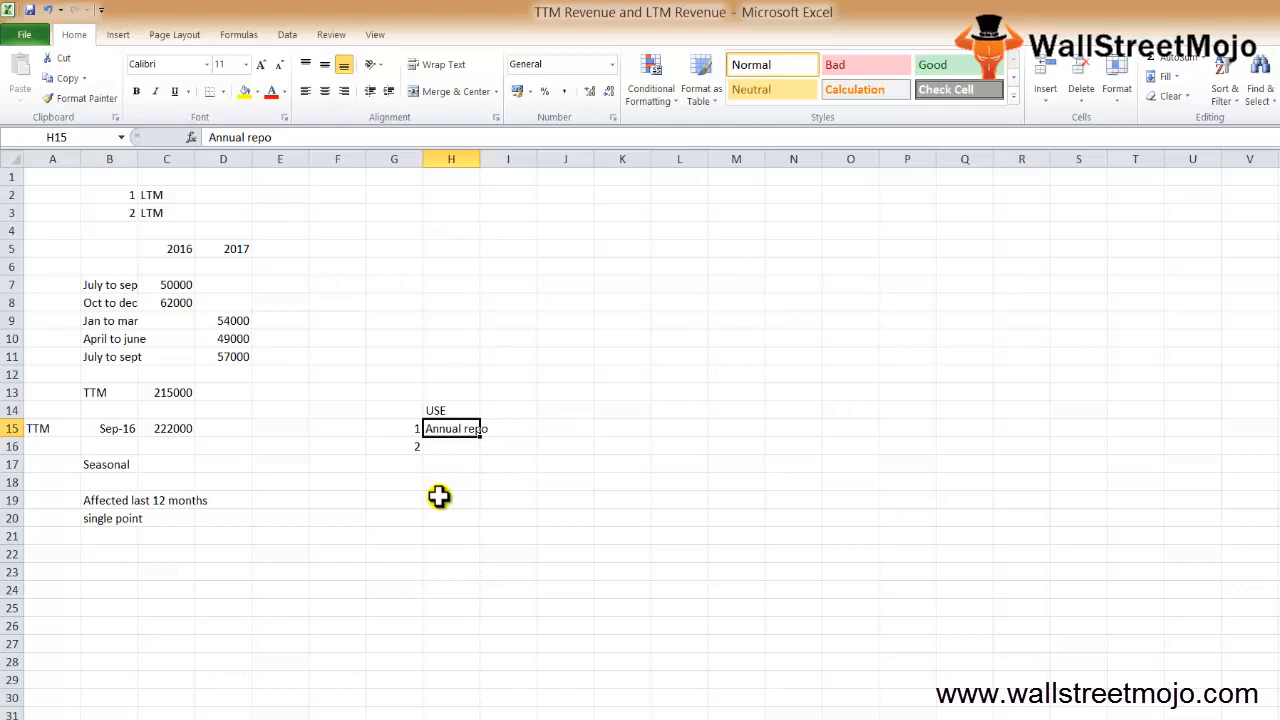
pyautogui.press('Return')
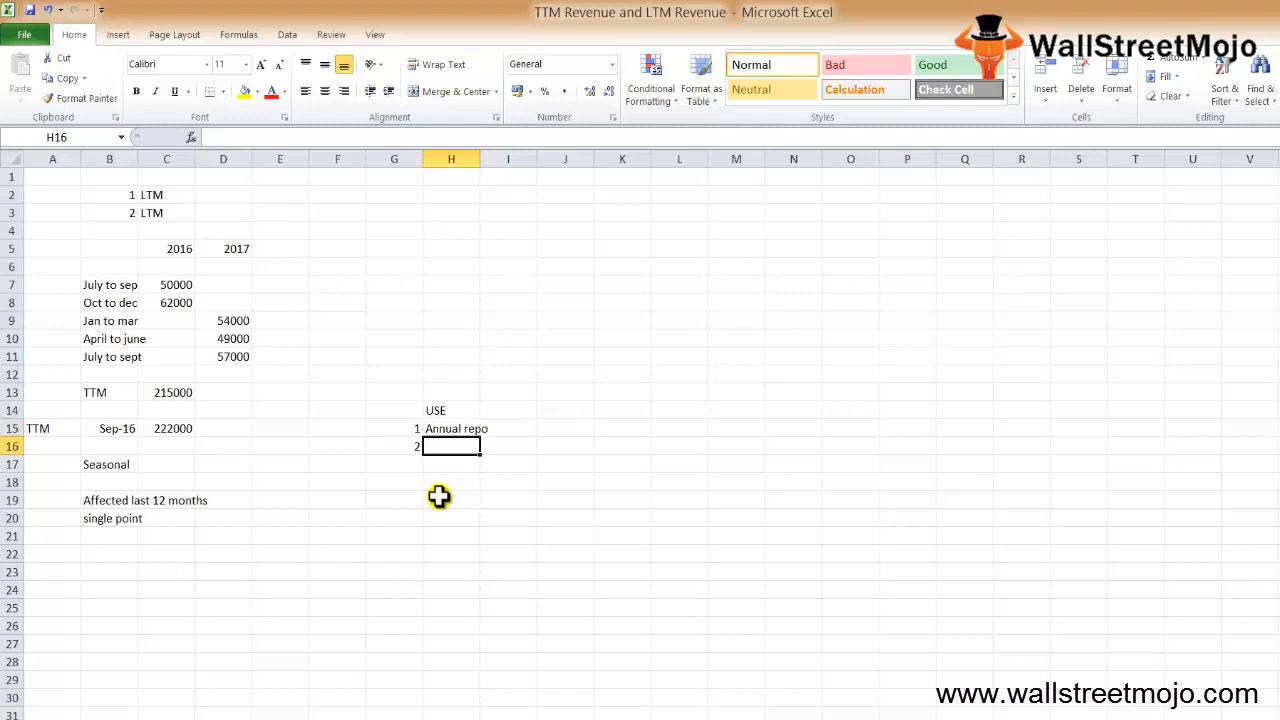
pyautogui.write('Short')
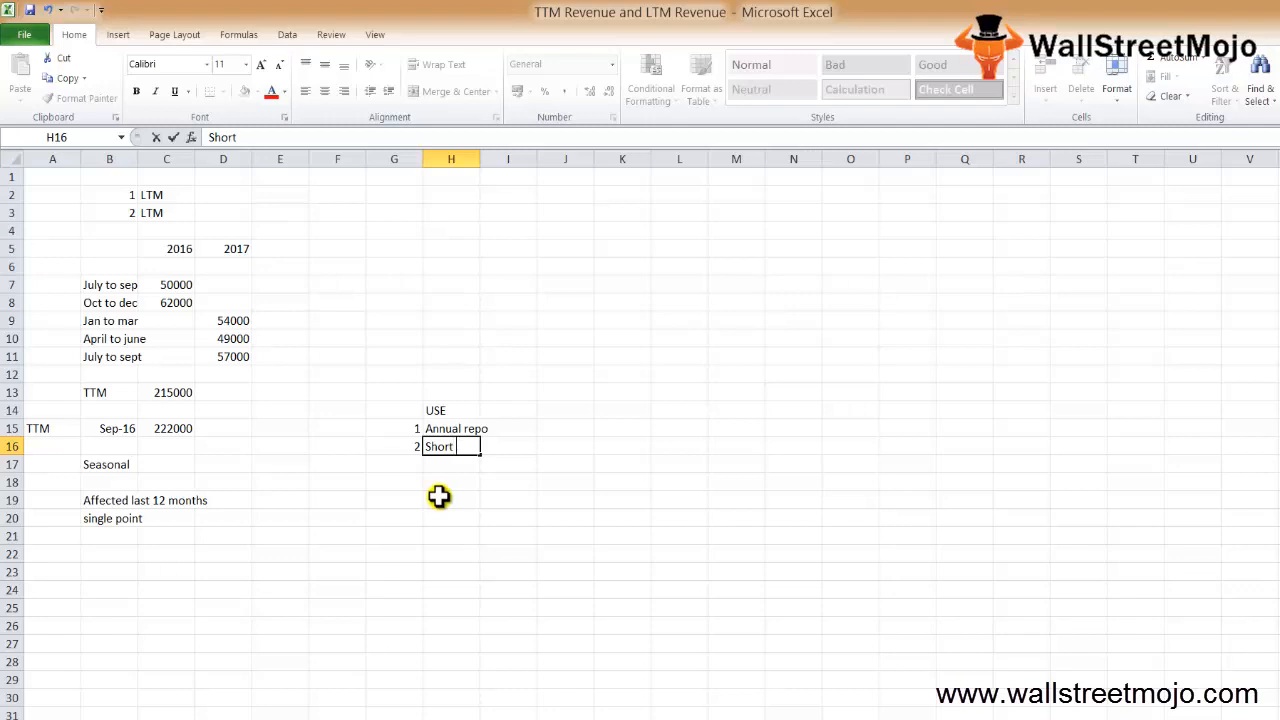
pyautogui.write(' term meas')
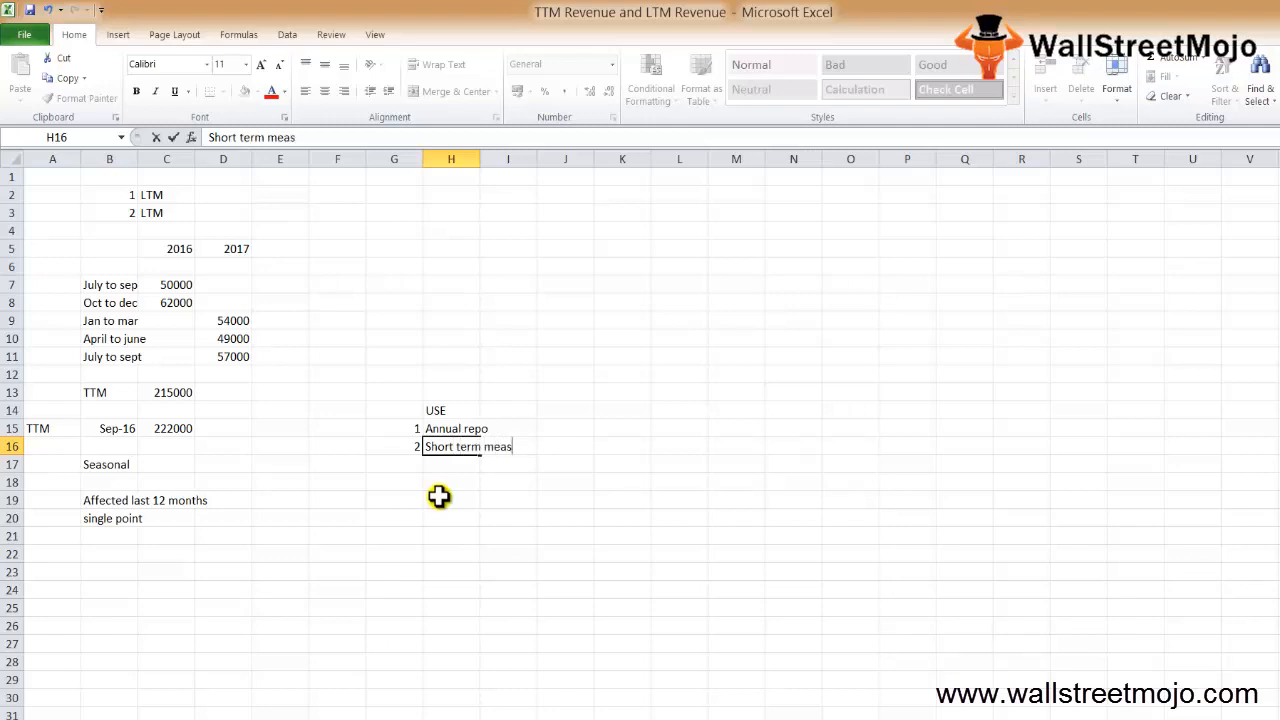
pyautogui.press('Return')
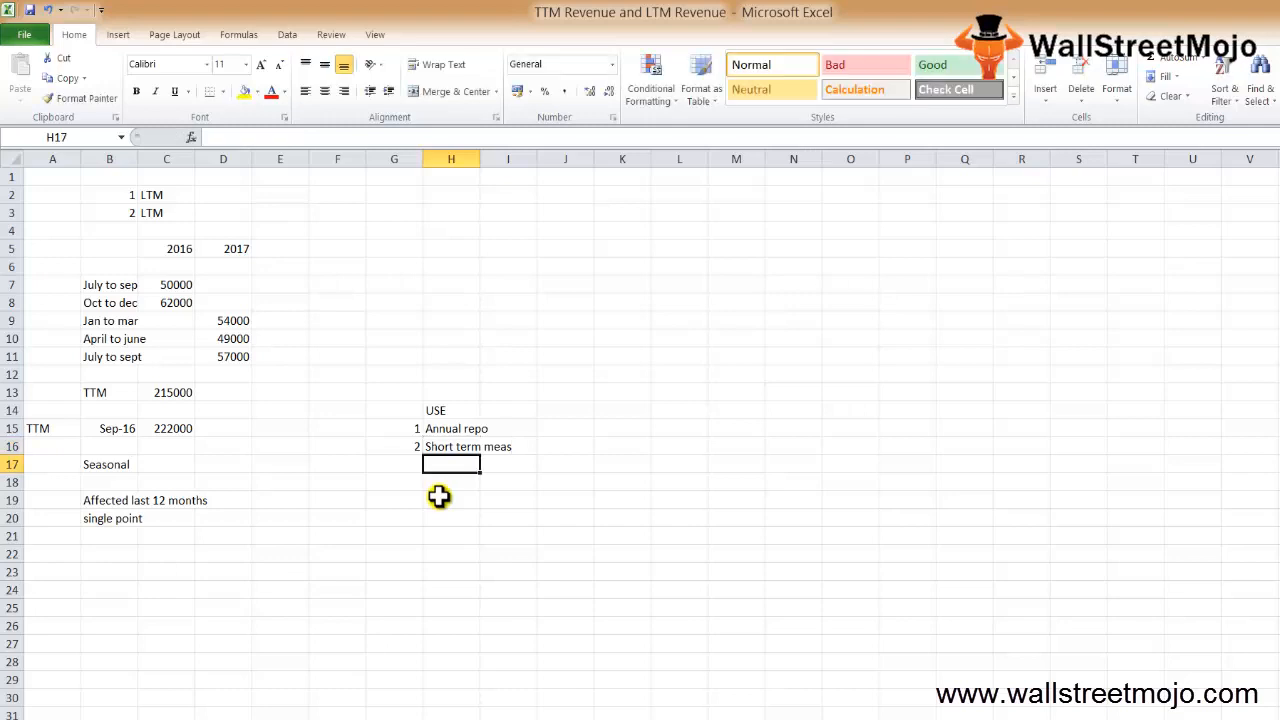
# Step: Add the third list item, with number 3 in cell G17 and TTM in cell H17
pyautogui.press('Left')
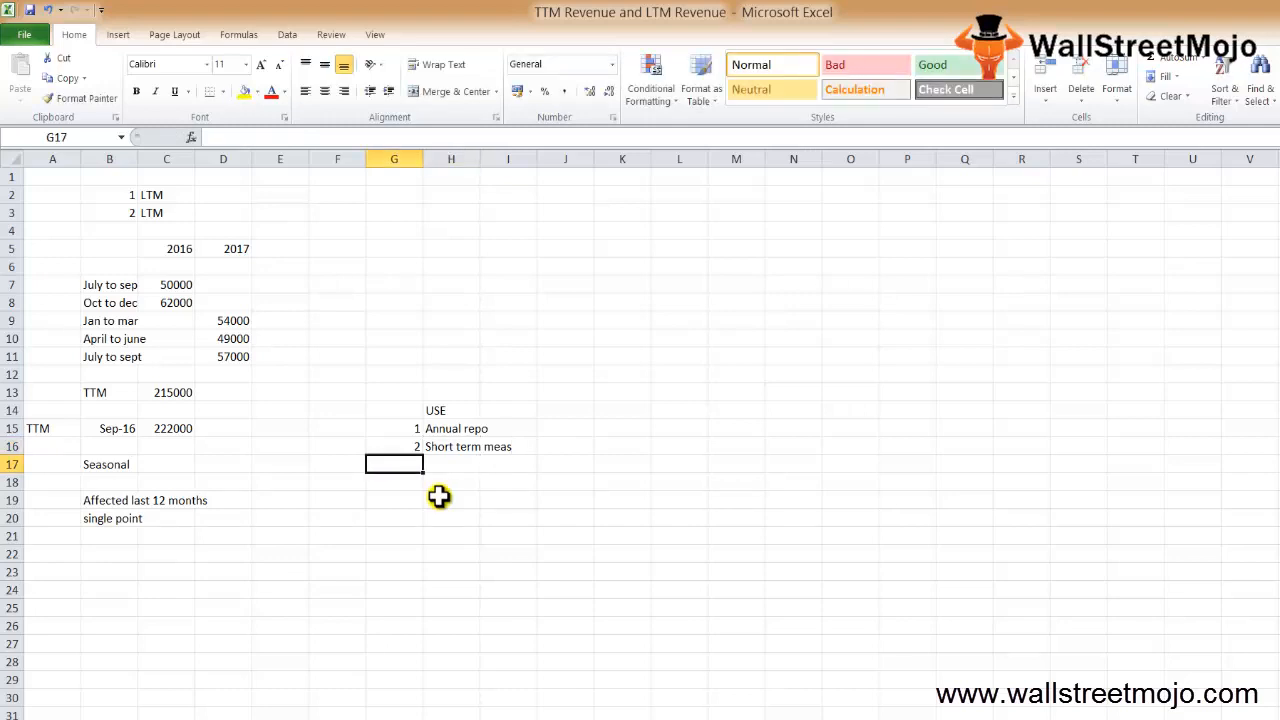
pyautogui.press('Left')
pyautogui.press('Right')
pyautogui.write('3')
pyautogui.press('Tab')
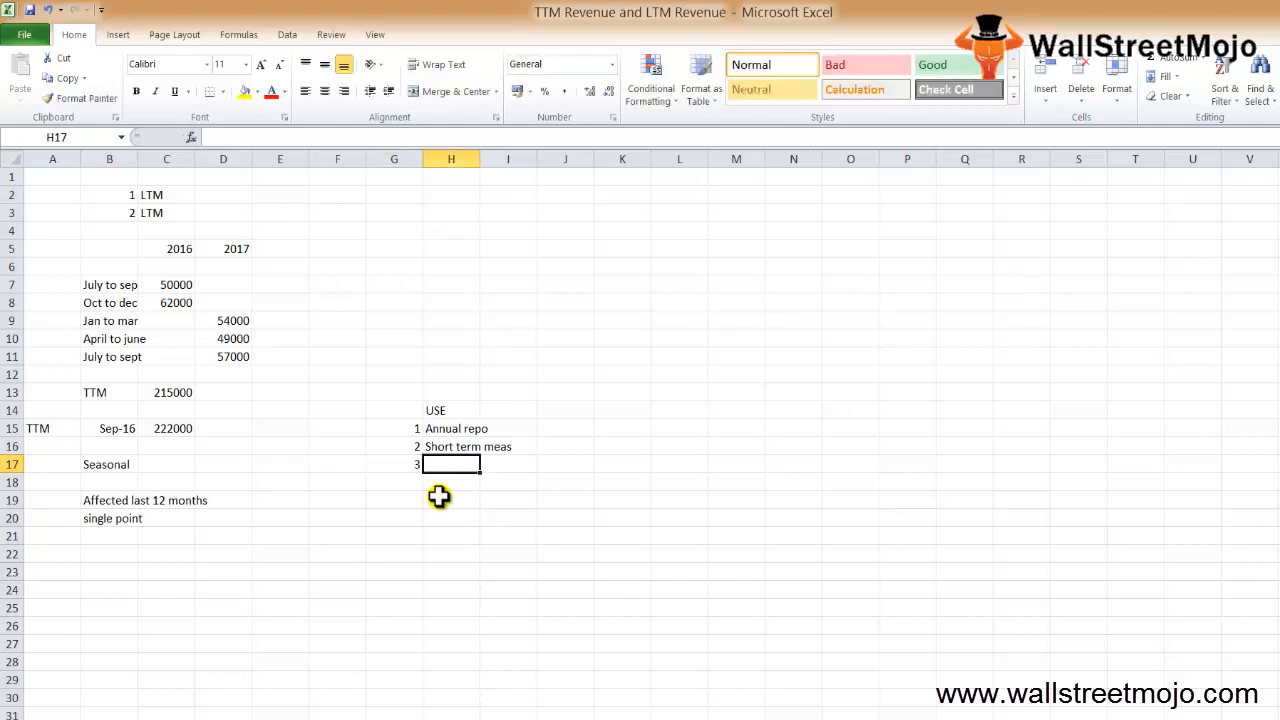
pyautogui.write('TTM')
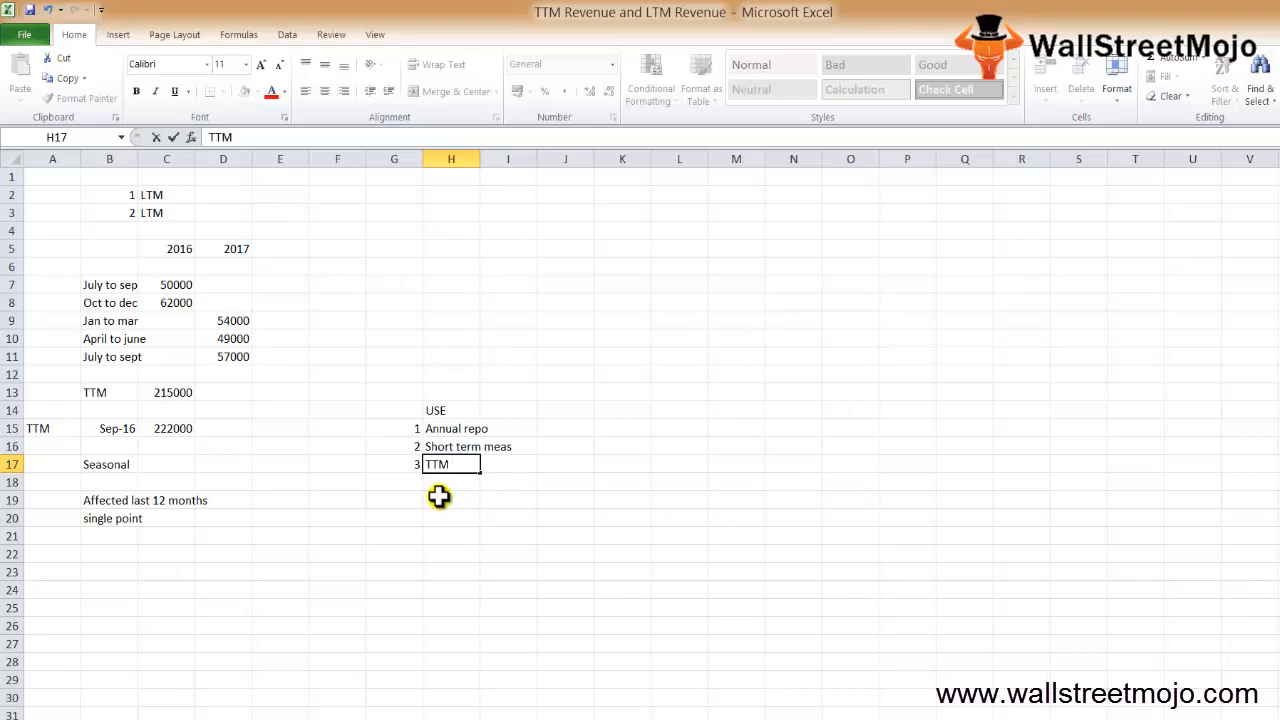
pyautogui.press('Return')
# Step: Add the fourth list item, with number 4 in cell G18 and "Last 12 m" in cell H18
pyautogui.press('Left')
pyautogui.write('4')
pyautogui.press('Return')
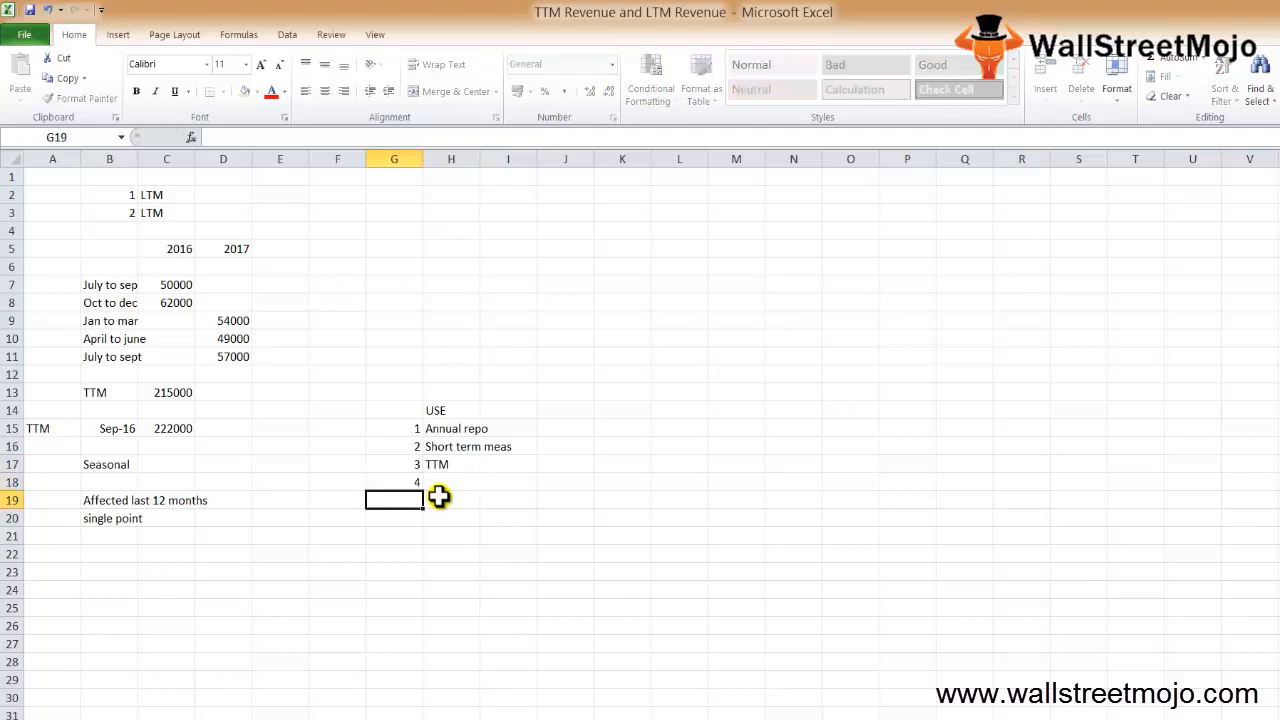
pyautogui.press('Up')
pyautogui.press('Right')
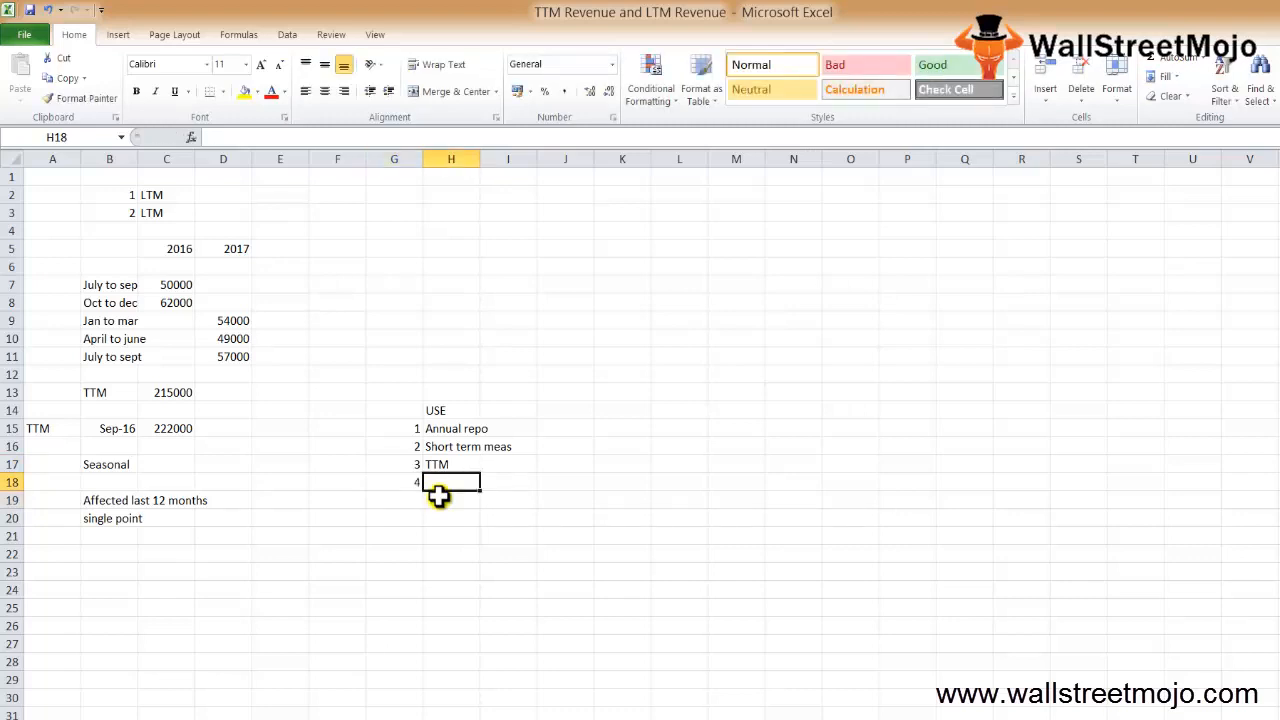
pyautogui.write('Last')
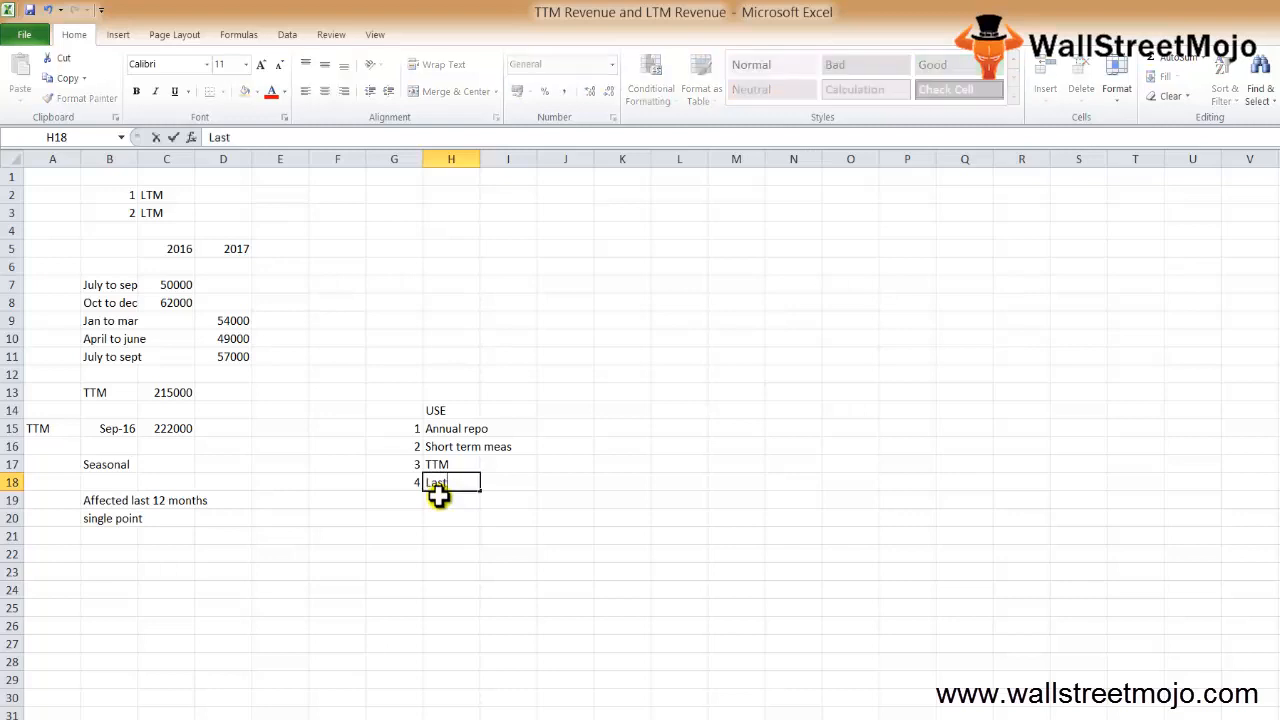
pyautogui.write(' 12 m')
pyautogui.click(438, 498)
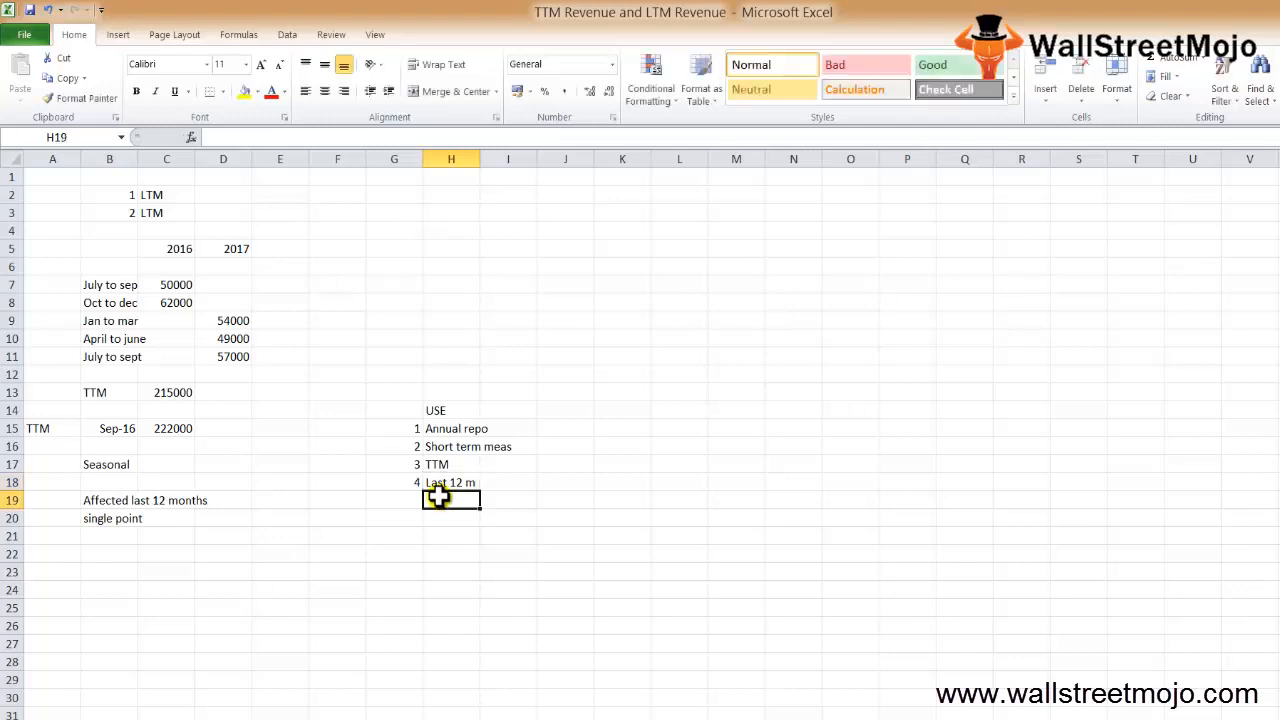
# Step: Enter "Relative" in cell H19, below the fourth item of the USE list
pyautogui.click(447, 486)
pyautogui.click(442, 500)
pyautogui.write('Relative')
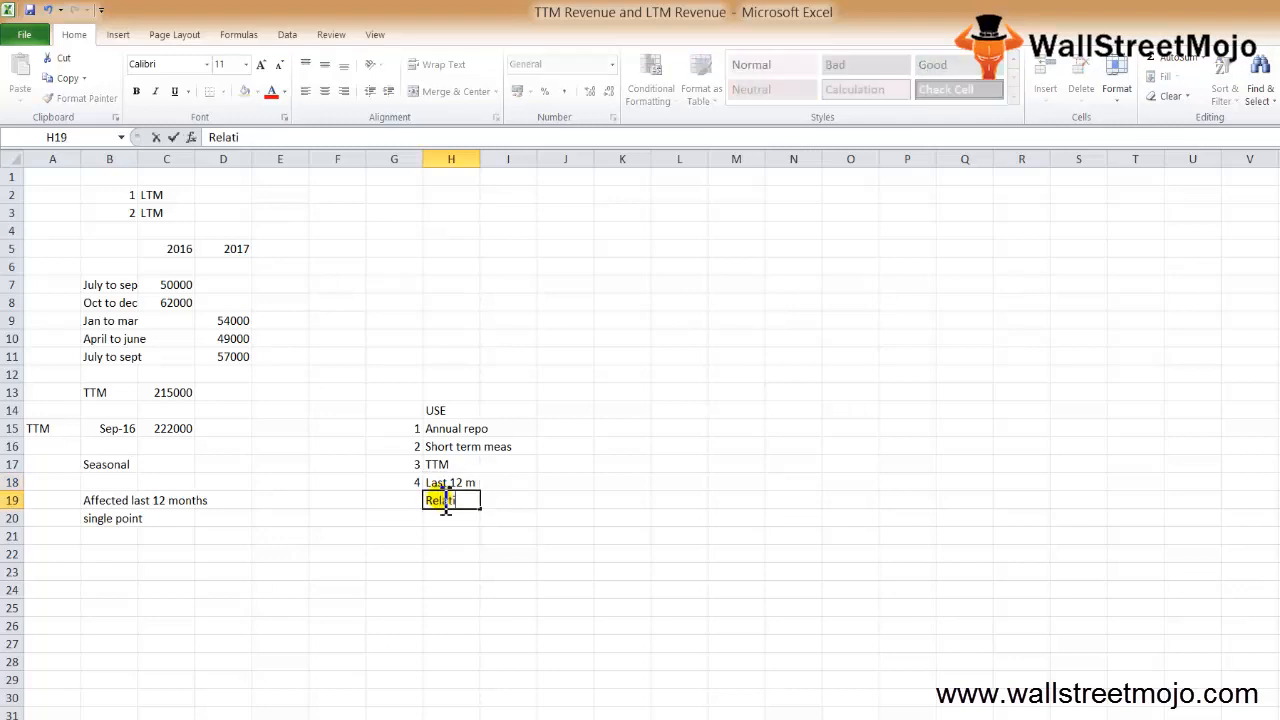